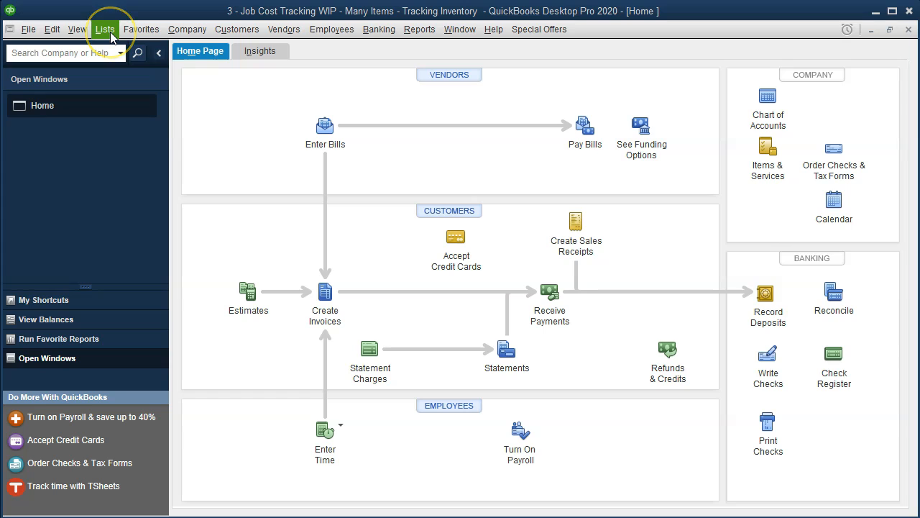
Step: Display the list of open windows and switch to the Job Cost Tracking workbook in Excel
{"action": "left_click", "coordinate": [77, 30]}
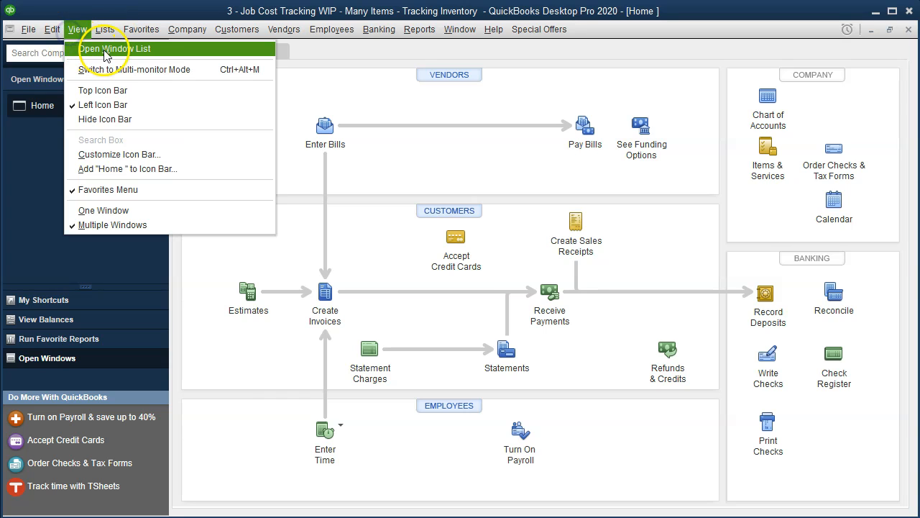
{"action": "left_click", "coordinate": [160, 49]}
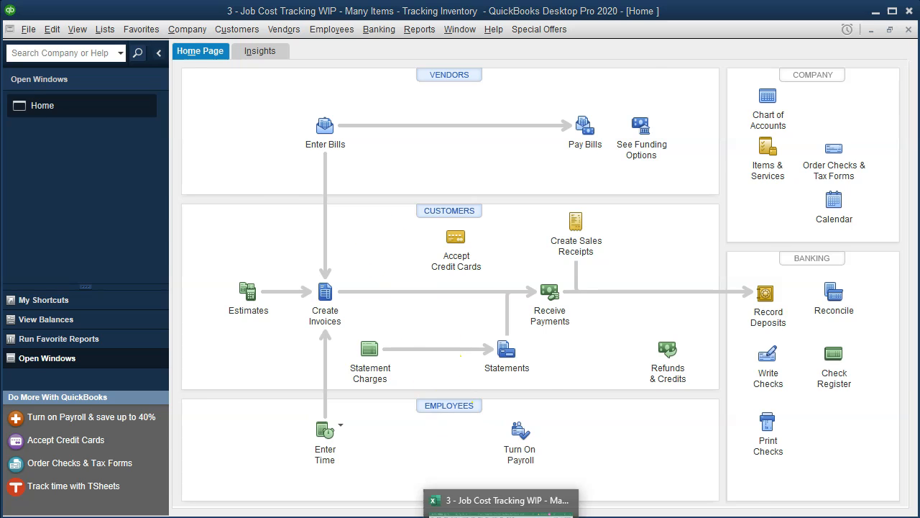
{"action": "left_click", "coordinate": [502, 515]}
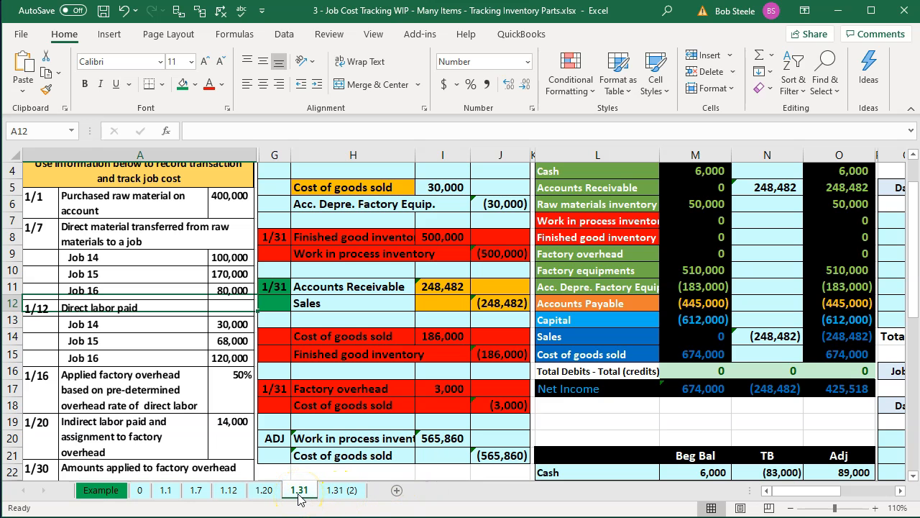
Step: Review the 1/31 journal entries for finished goods inventory and accounts receivable on the 1.31 sheet
{"action": "left_click", "coordinate": [309, 371]}
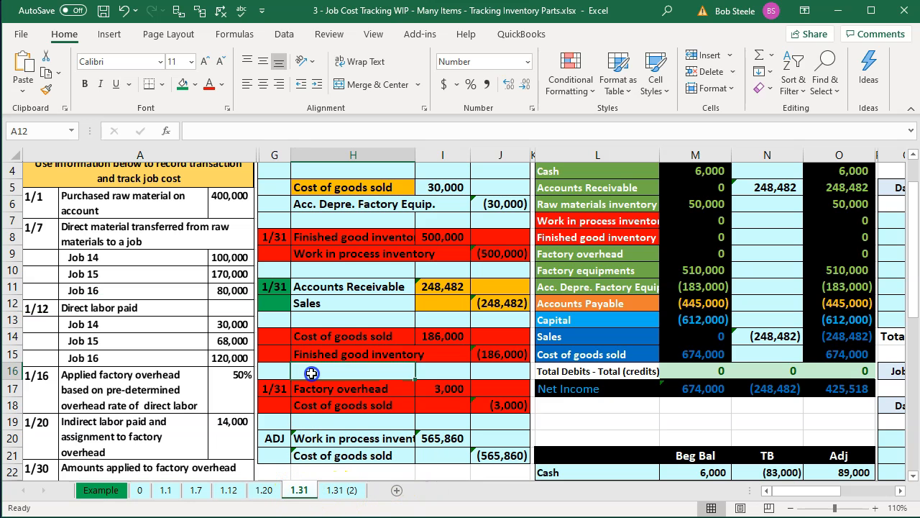
{"action": "left_click", "coordinate": [280, 286]}
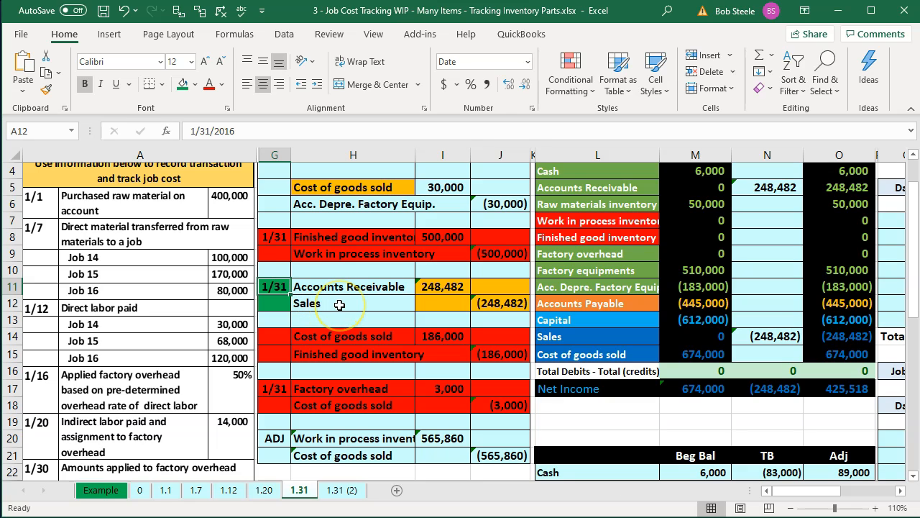
{"action": "left_click", "coordinate": [425, 244]}
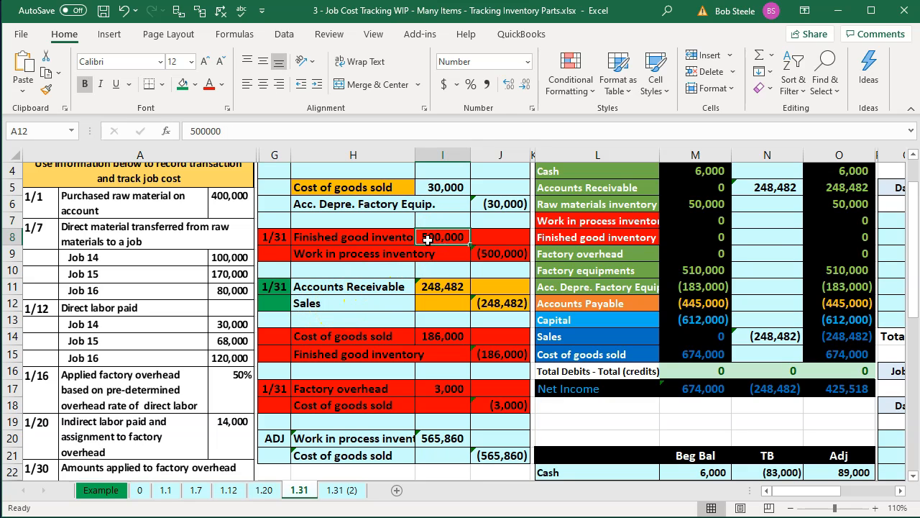
Step: Go from the journal entries to the job cost record and examine the Job 14 and Job 15 costs
{"action": "key", "text": "Right"}
{"action": "key", "text": "Right"}
{"action": "key", "text": "Right"}
{"action": "key", "text": "Right"}
{"action": "key", "text": "Right"}
{"action": "key", "text": "Right"}
{"action": "key", "text": "Right"}
{"action": "key", "text": "Right"}
{"action": "key", "text": "Right"}
{"action": "key", "text": "Right"}
{"action": "key", "text": "Right"}
{"action": "key", "text": "Right"}
{"action": "key", "text": "Right"}
{"action": "key", "text": "Right"}
{"action": "key", "text": "Right"}
{"action": "key", "text": "Right"}
{"action": "key", "text": "Right"}
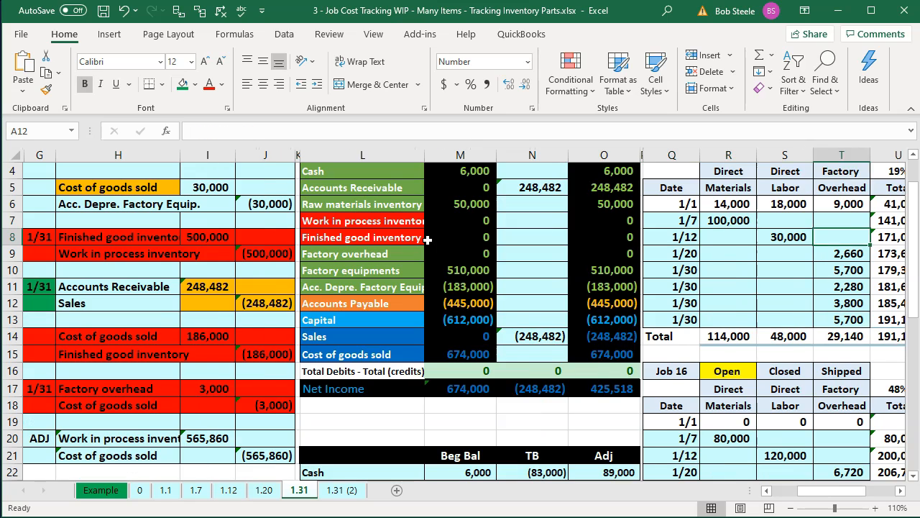
{"action": "key", "text": "Right"}
{"action": "scroll", "coordinate": [428, 240], "scroll_direction": "up", "scroll_amount": 1}
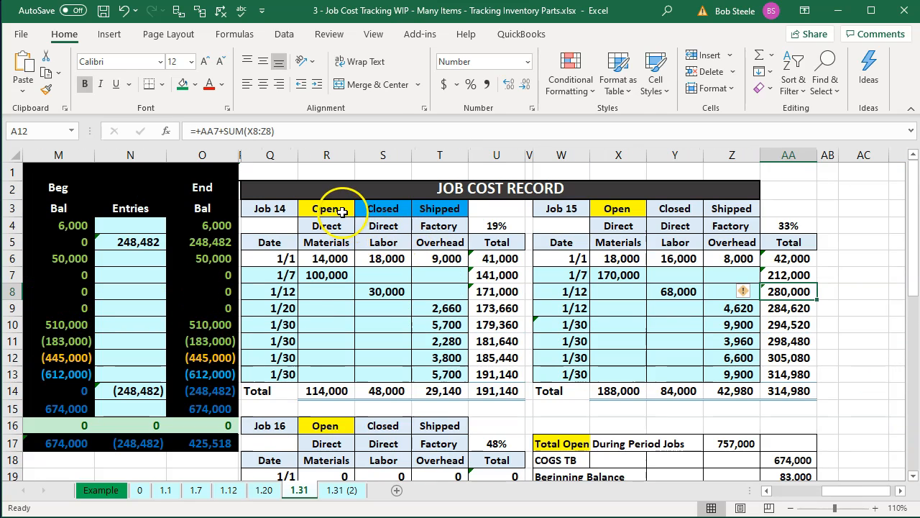
Step: Try to copy the Job 14 heading's formatting onto its Open status cell
{"action": "left_click", "coordinate": [290, 209]}
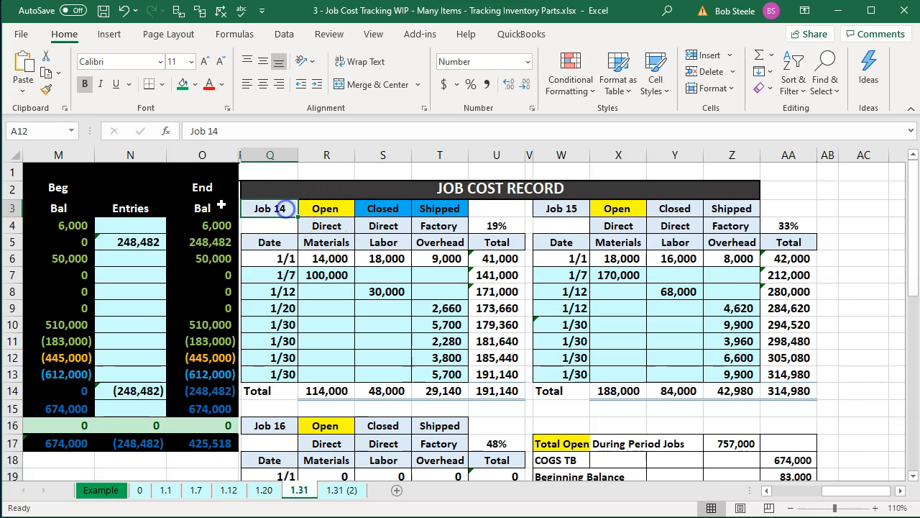
{"action": "left_click", "coordinate": [46, 89]}
{"action": "left_click", "coordinate": [314, 213]}
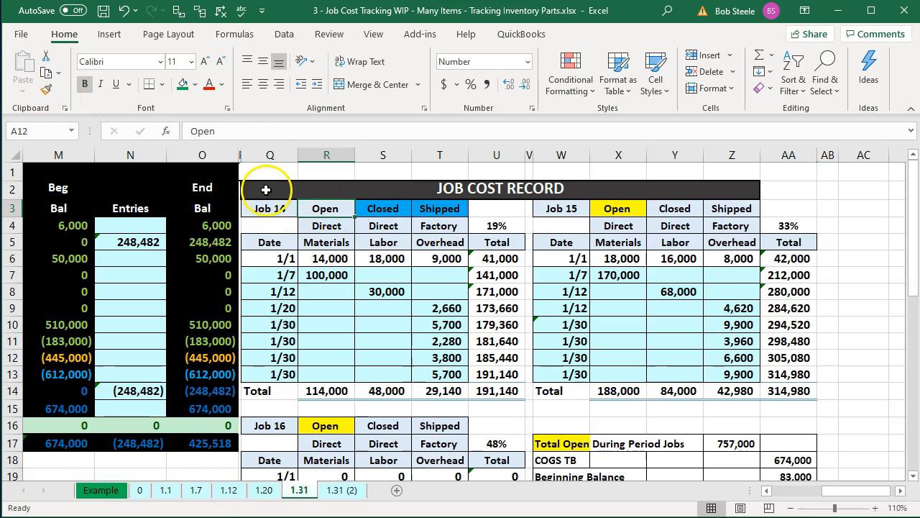
{"action": "left_click", "coordinate": [126, 10]}
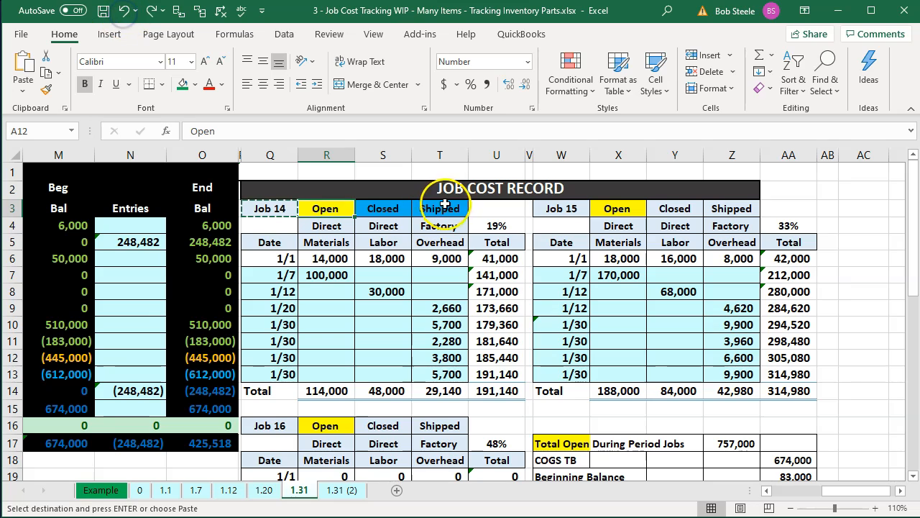
Step: Check Job 14's Closed and Shipped statuses and total cost, and the ending balance of cost of goods sold
{"action": "left_click", "coordinate": [400, 208]}
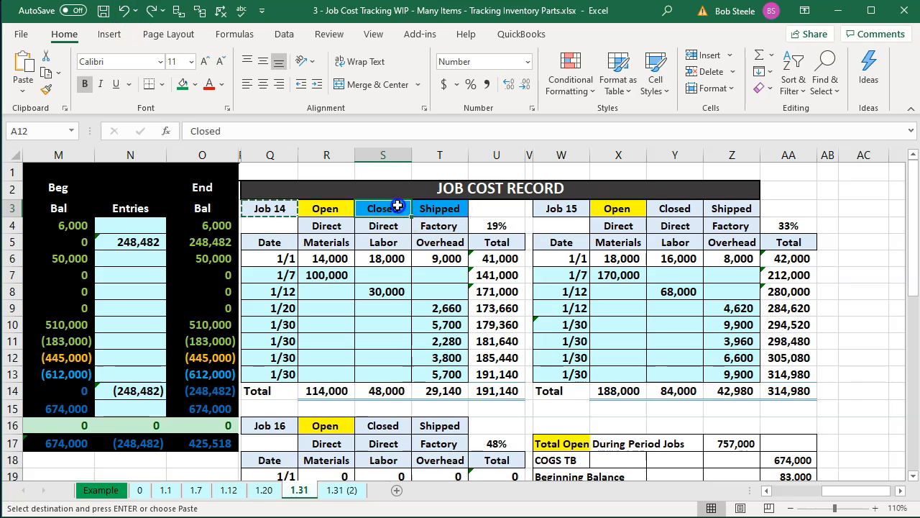
{"action": "left_click_drag", "start_coordinate": [400, 209], "coordinate": [426, 205]}
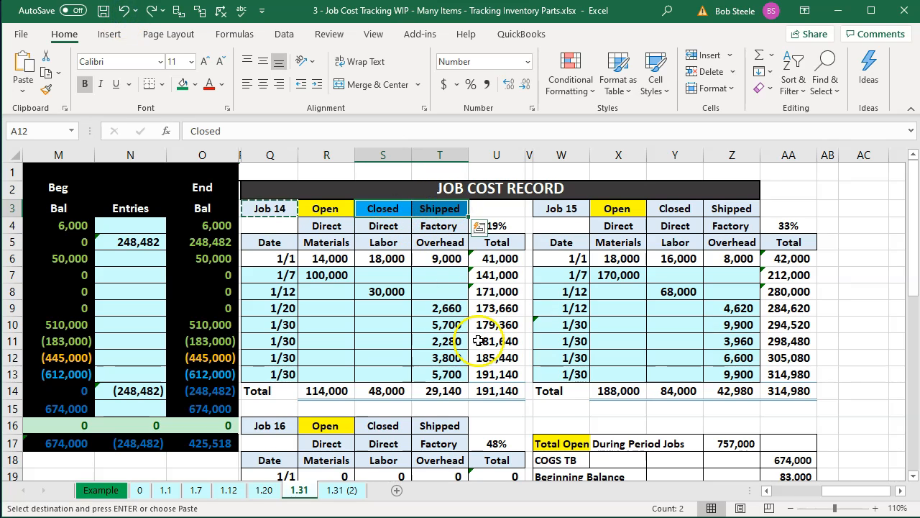
{"action": "left_click", "coordinate": [489, 392]}
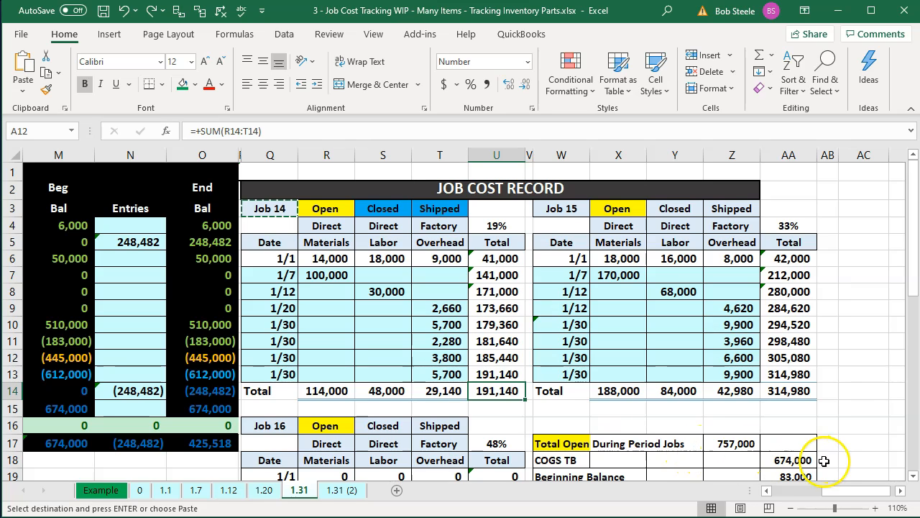
{"action": "left_click_drag", "start_coordinate": [845, 495], "coordinate": [822, 494]}
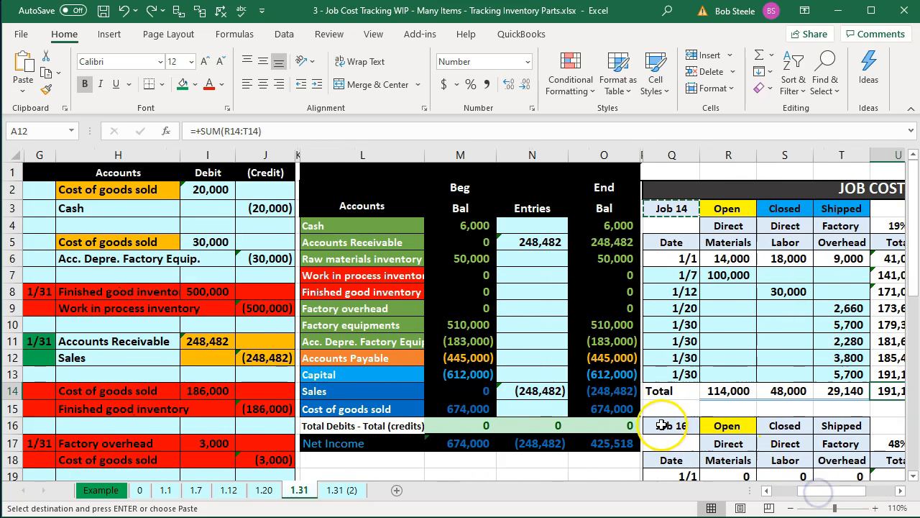
{"action": "left_click", "coordinate": [627, 403]}
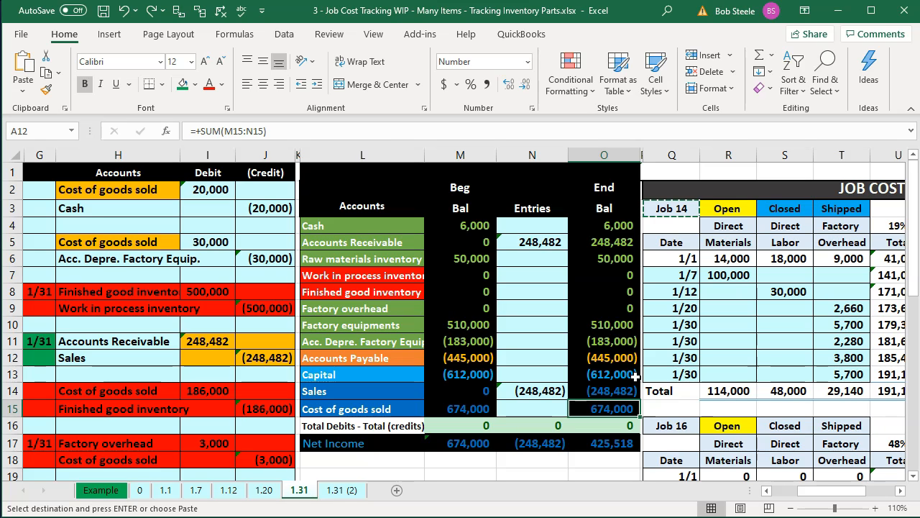
Step: Calculate Job 14's sales amount with a 30% markup in the calculator as 191140*.3+191140
{"action": "key", "text": "Right"}
{"action": "key", "text": "Right"}
{"action": "key", "text": "Right"}
{"action": "key", "text": "Right"}
{"action": "key", "text": "Right"}
{"action": "key", "text": "Right"}
{"action": "key", "text": "Right"}
{"action": "key", "text": "Right"}
{"action": "key", "text": "Right"}
{"action": "key", "text": "Right"}
{"action": "key", "text": "Right"}
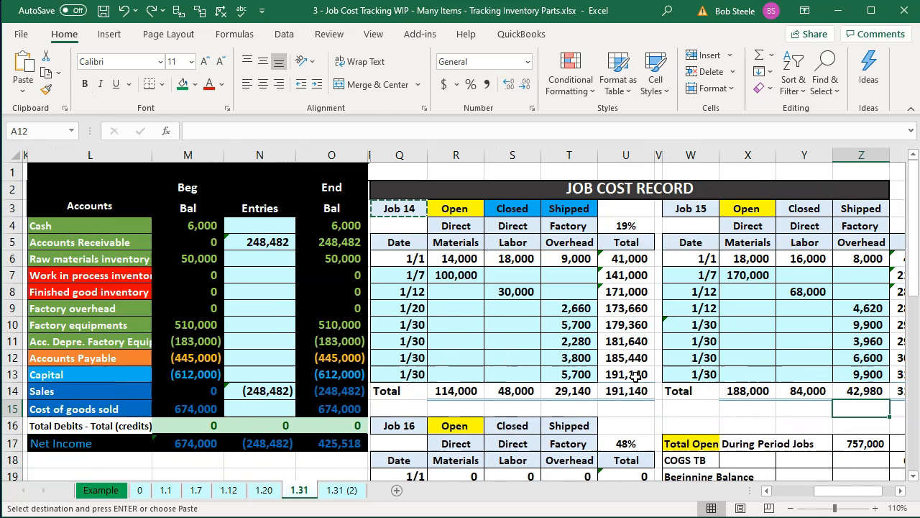
{"action": "key", "text": "XF86Calculator"}
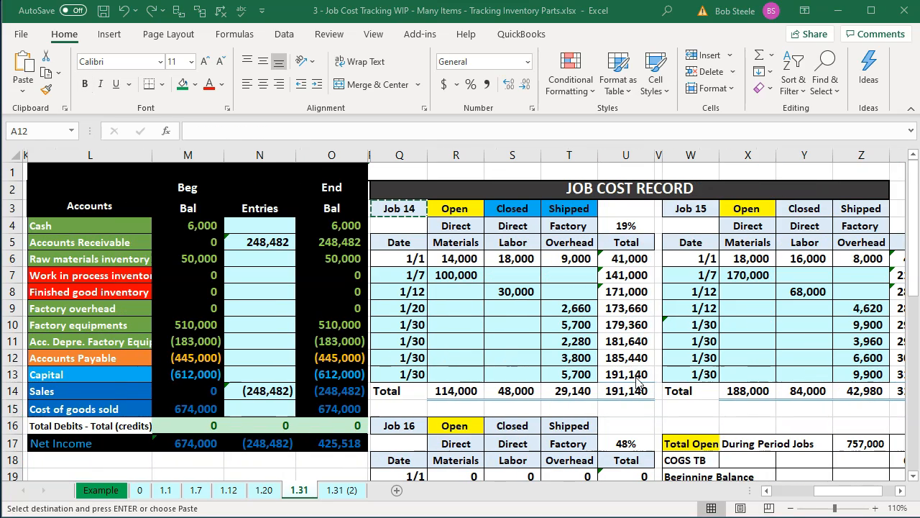
{"action": "left_click_drag", "start_coordinate": [919, 179], "coordinate": [185, 126]}
{"action": "type", "text": "191140*.3+191140"}
{"action": "key", "text": "Return"}
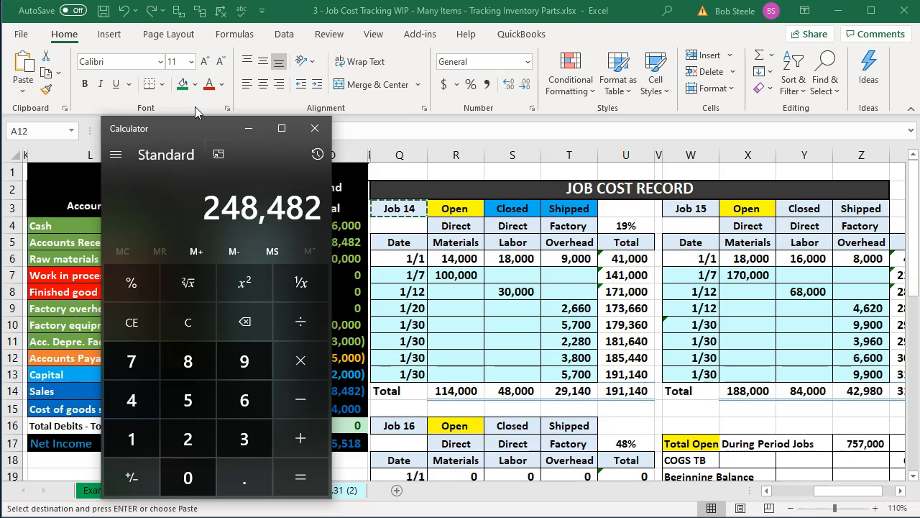
{"action": "left_click", "coordinate": [315, 127]}
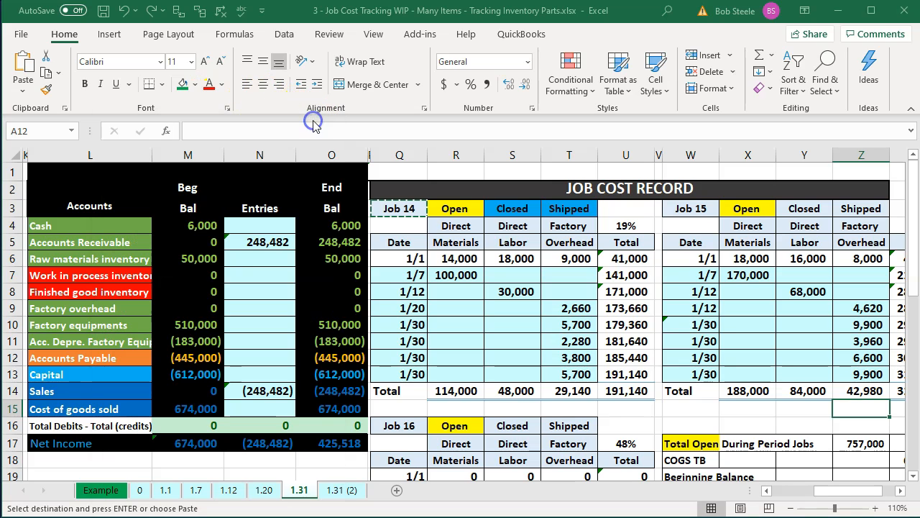
Step: Review the 1/31 sale entry, covering the Accounts Receivable debit and the Sales credit
{"action": "left_click", "coordinate": [270, 262]}
{"action": "key", "text": "Left"}
{"action": "key", "text": "Left"}
{"action": "key", "text": "Left"}
{"action": "key", "text": "Left"}
{"action": "key", "text": "Left"}
{"action": "key", "text": "Left"}
{"action": "key", "text": "Left"}
{"action": "key", "text": "Left"}
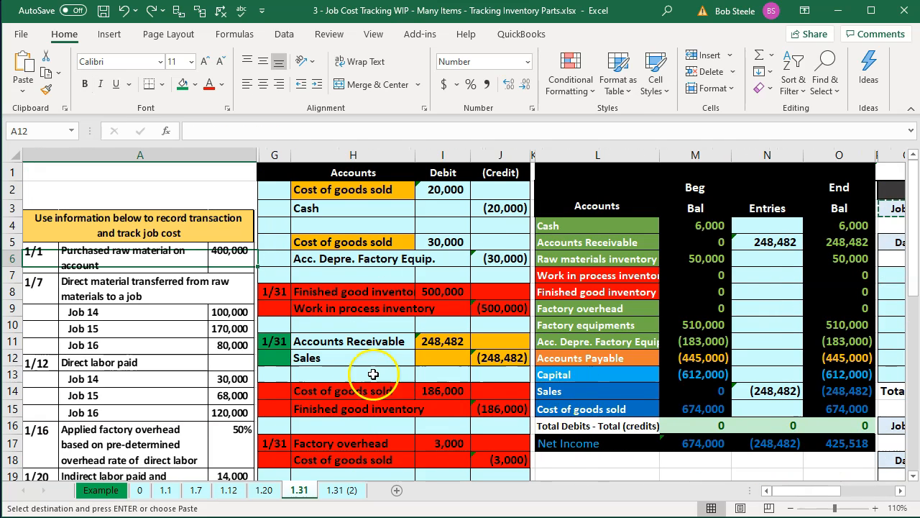
{"action": "left_click", "coordinate": [343, 342]}
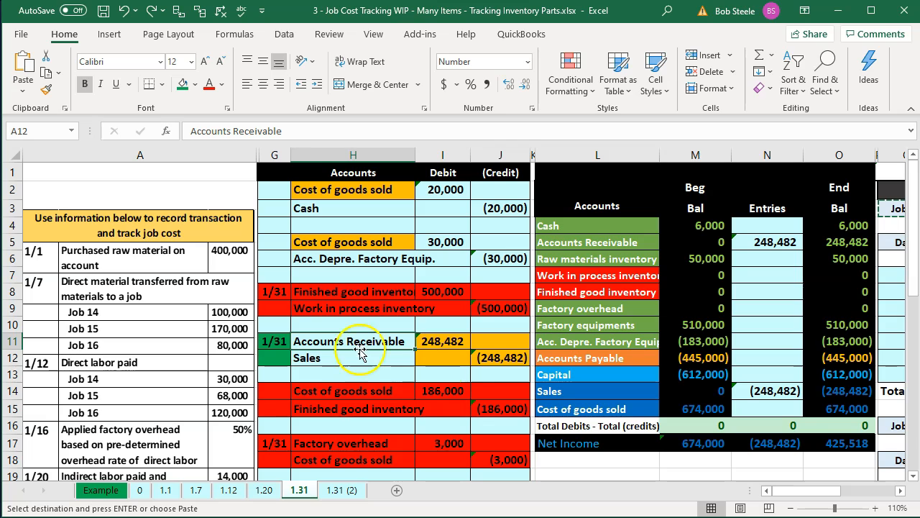
{"action": "left_click", "coordinate": [496, 364]}
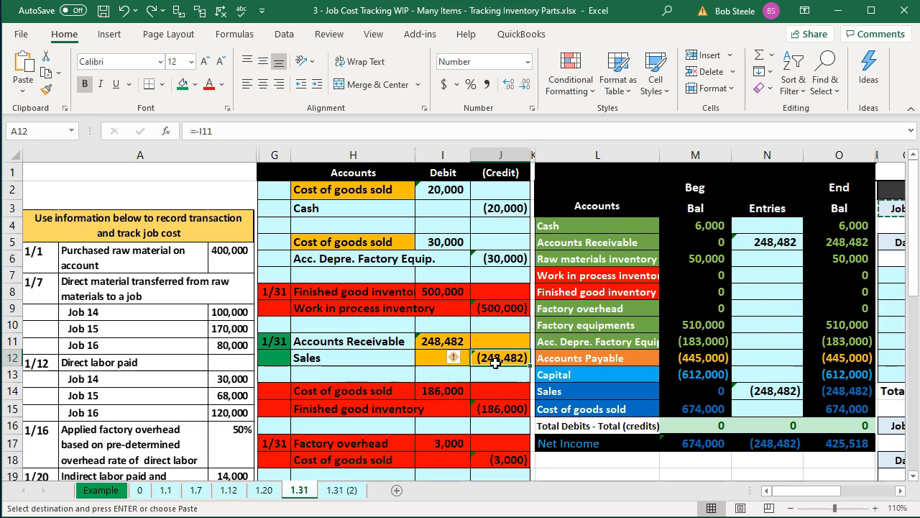
Step: Trace the sale entry into the trial balance, from the Accounts Receivable posting to the Sales ending balance
{"action": "left_click", "coordinate": [756, 243]}
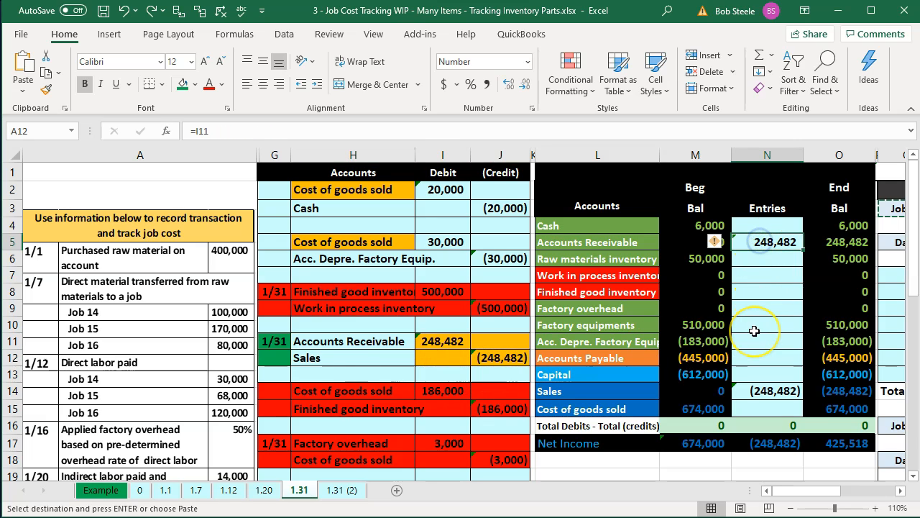
{"action": "key", "text": "Right"}
{"action": "key", "text": "Down"}
{"action": "key", "text": "Down"}
{"action": "key", "text": "Down"}
{"action": "key", "text": "Down"}
{"action": "key", "text": "Down"}
{"action": "key", "text": "Down"}
{"action": "key", "text": "Down"}
{"action": "key", "text": "Down"}
{"action": "key", "text": "Down"}
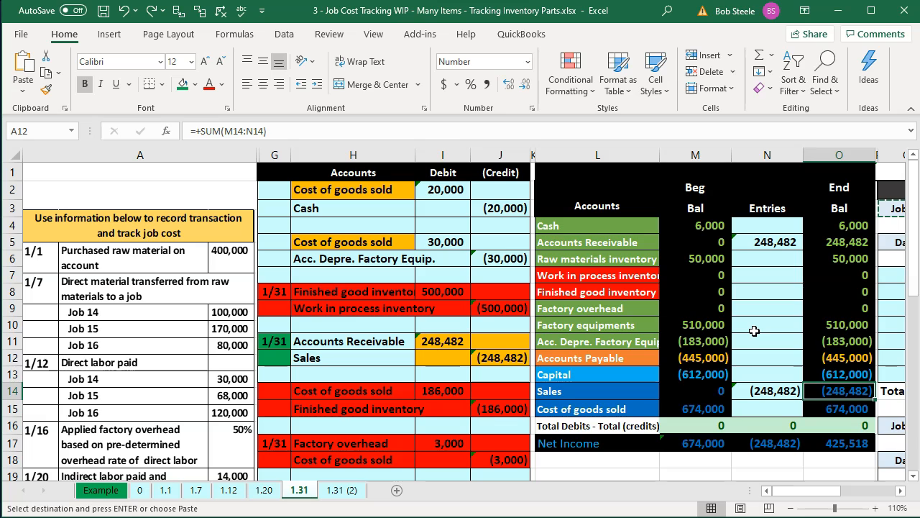
Step: Compare the cost of goods sold entry against the work in process, finished goods, cost of goods sold and sales accounts in the trial balance
{"action": "left_click_drag", "start_coordinate": [381, 399], "coordinate": [478, 403]}
{"action": "key", "text": "ctrl+v"}
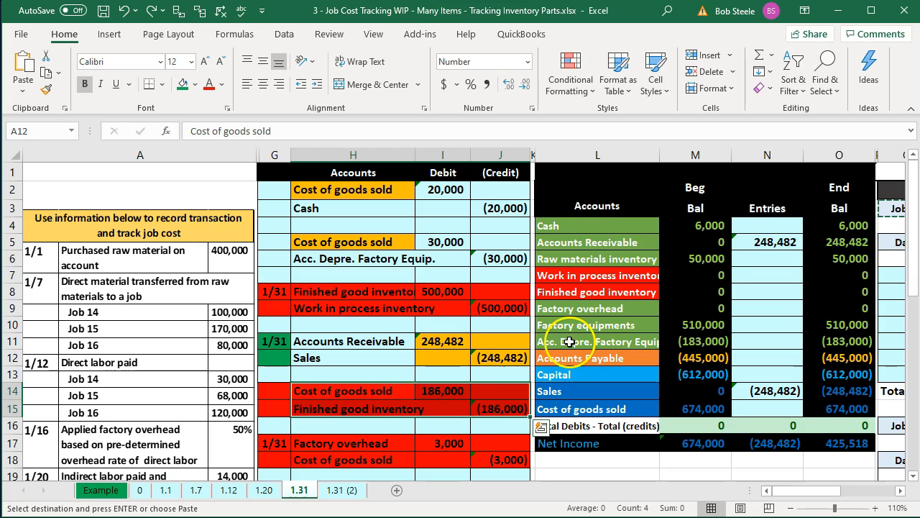
{"action": "left_click", "coordinate": [584, 277]}
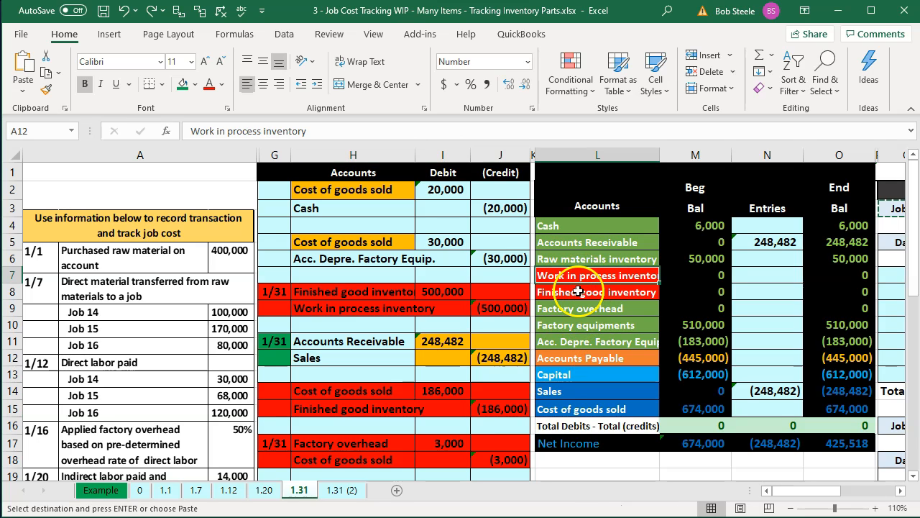
{"action": "left_click", "coordinate": [583, 291]}
{"action": "left_click", "coordinate": [571, 408]}
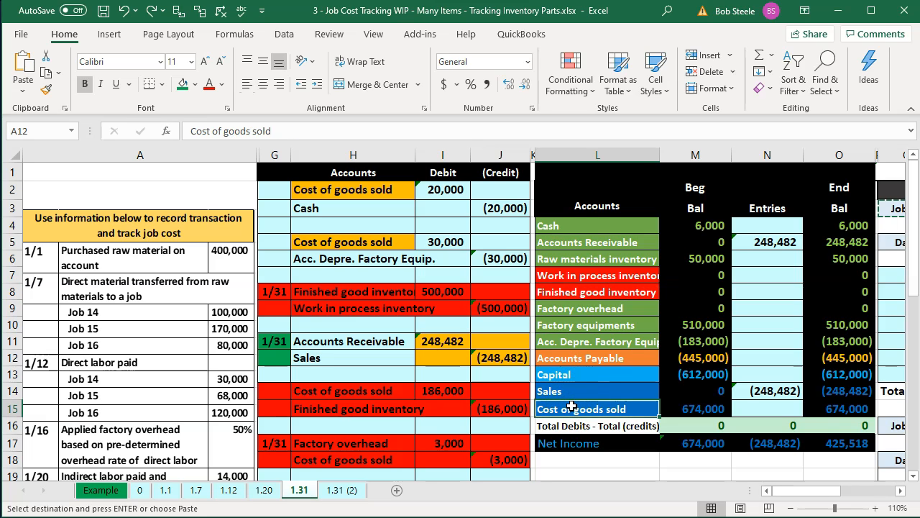
{"action": "left_click", "coordinate": [834, 408]}
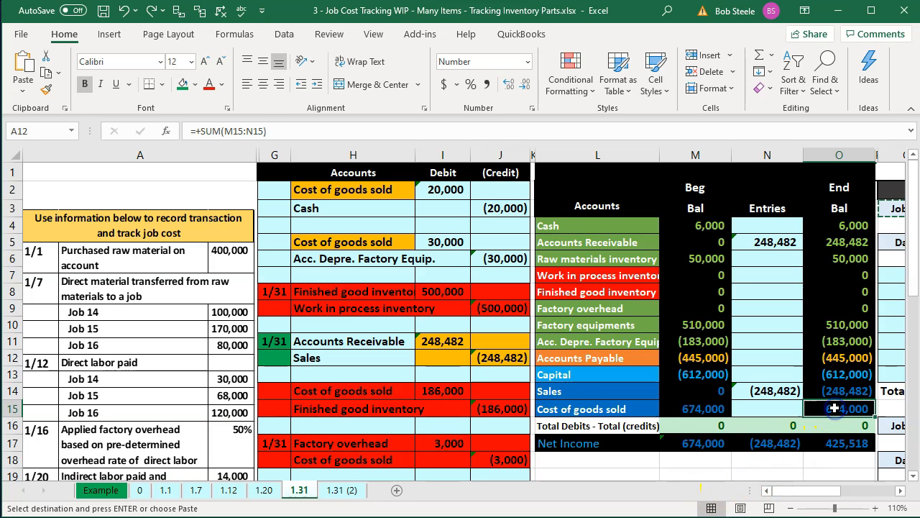
{"action": "left_click", "coordinate": [834, 390]}
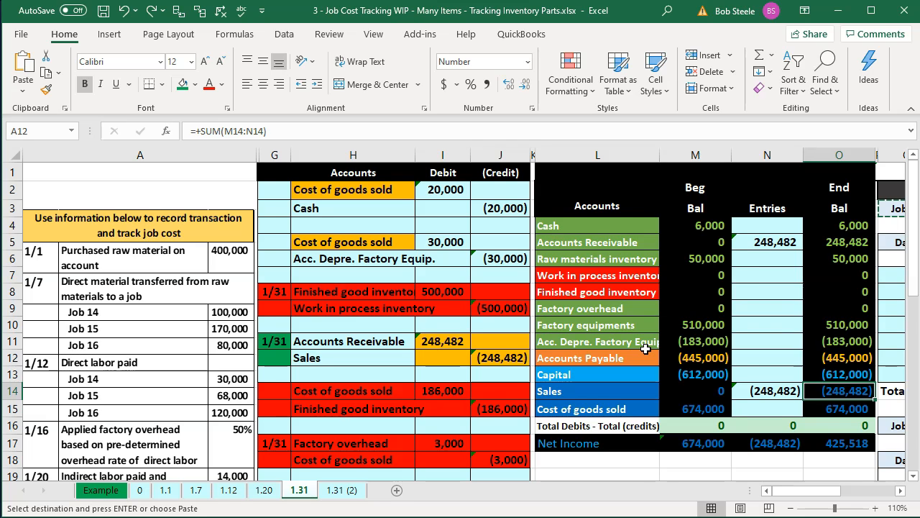
Step: Inspect the formula for Total Open During Period Jobs in cell Z17 of the job cost record
{"action": "key", "text": "Right"}
{"action": "key", "text": "Right"}
{"action": "key", "text": "Right"}
{"action": "key", "text": "Right"}
{"action": "key", "text": "Right"}
{"action": "key", "text": "Right"}
{"action": "key", "text": "Right"}
{"action": "key", "text": "Right"}
{"action": "key", "text": "Right"}
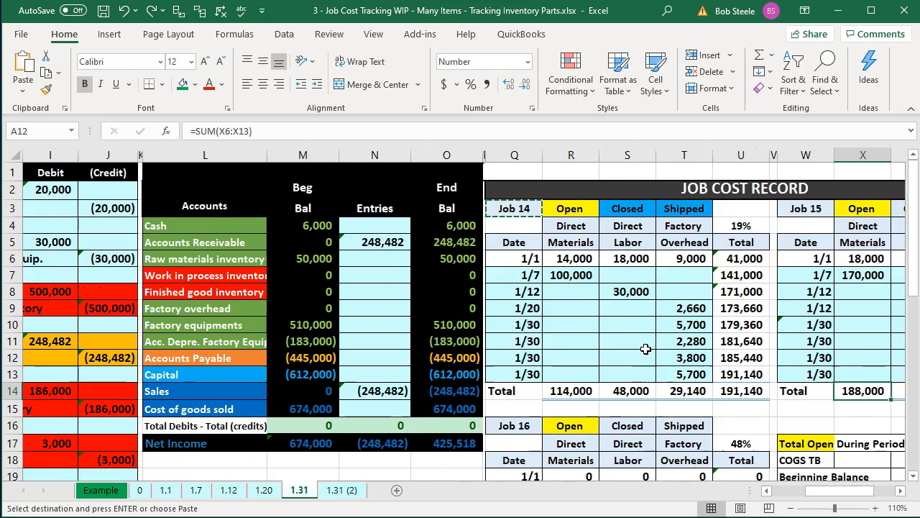
{"action": "key", "text": "Right"}
{"action": "key", "text": "Right"}
{"action": "key", "text": "Right"}
{"action": "key", "text": "Right"}
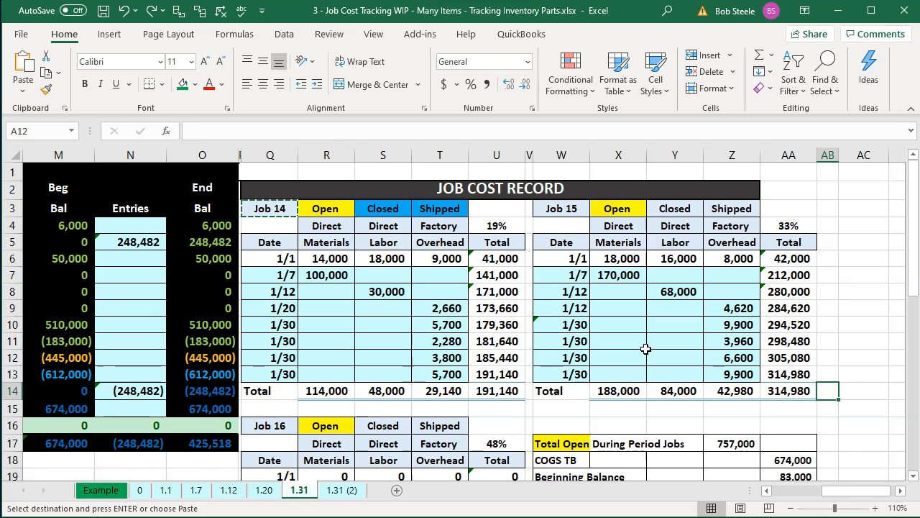
{"action": "scroll", "coordinate": [646, 349], "scroll_direction": "down", "scroll_amount": 2}
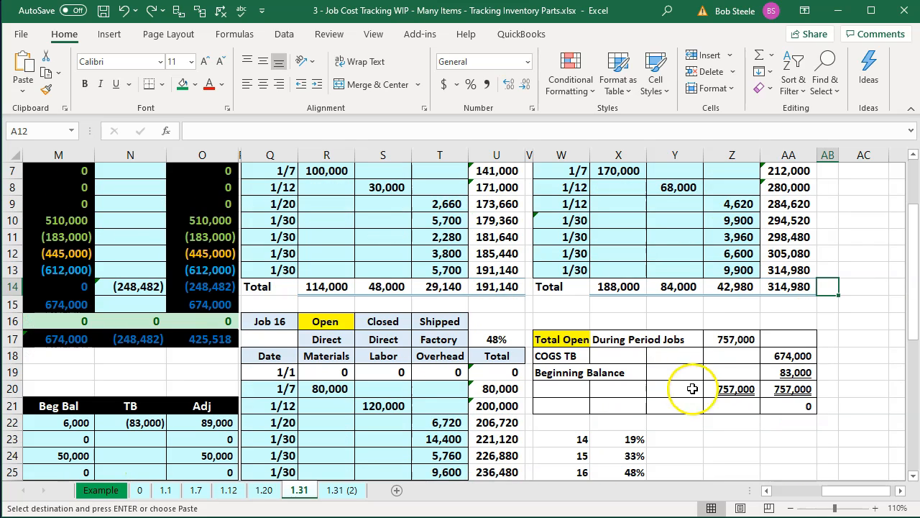
{"action": "double_click", "coordinate": [723, 339]}
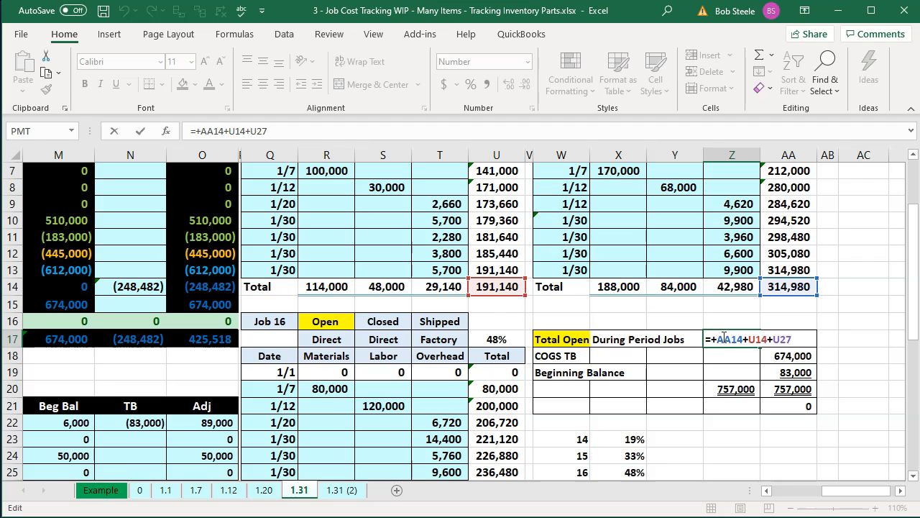
{"action": "key", "text": "Return"}
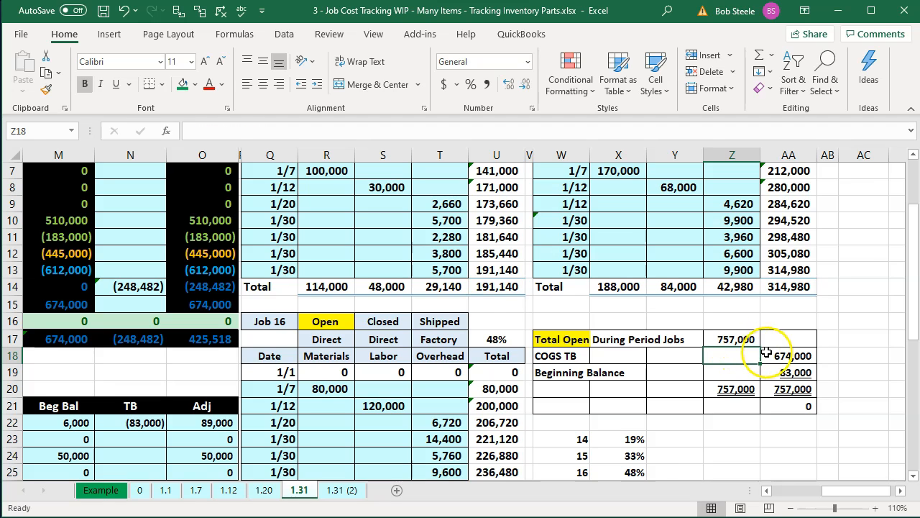
Step: Inspect the formula for COGS TB in cell AA18 of the job cost record
{"action": "double_click", "coordinate": [791, 356]}
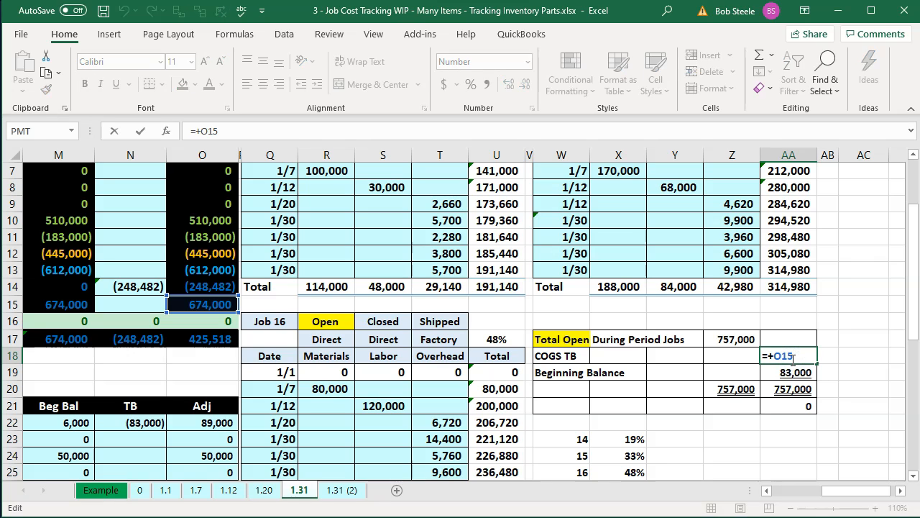
{"action": "key", "text": "Return"}
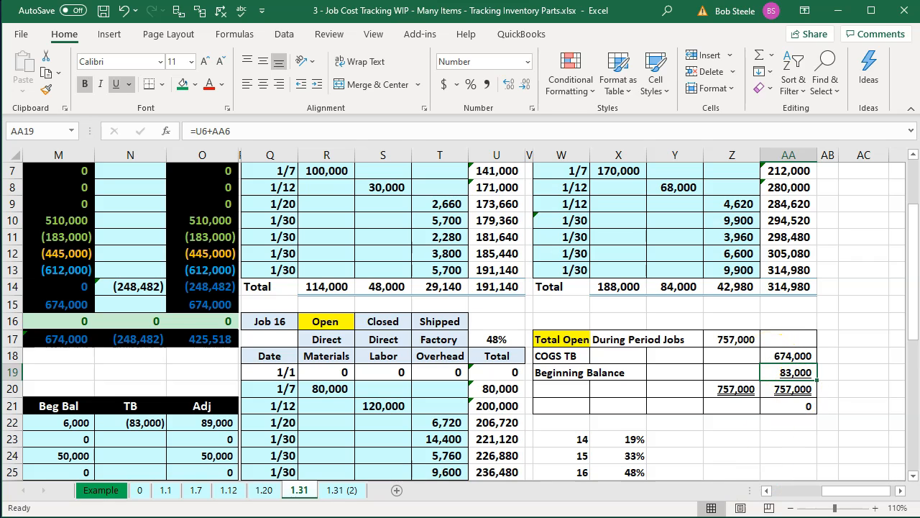
Step: Switch to QuickBooks and open a blank customer invoice with the customer information pane collapsed
{"action": "left_click", "coordinate": [668, 515]}
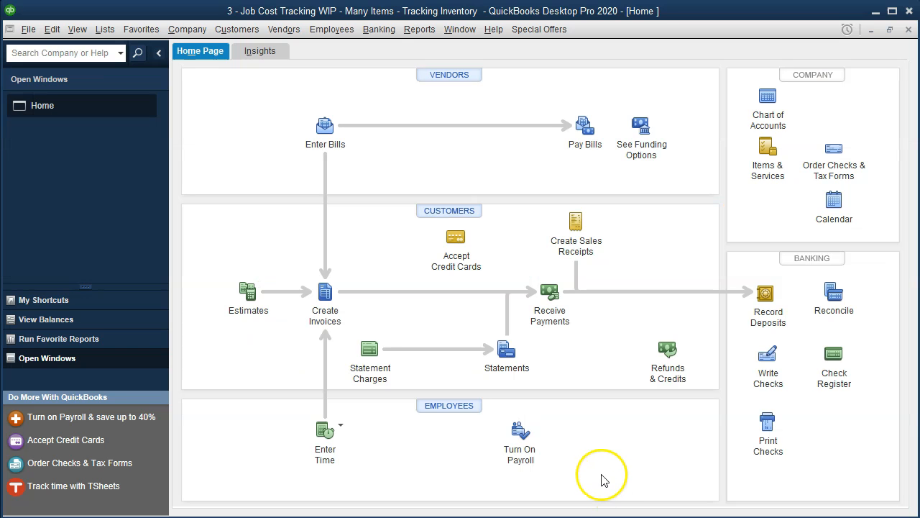
{"action": "left_click", "coordinate": [323, 315]}
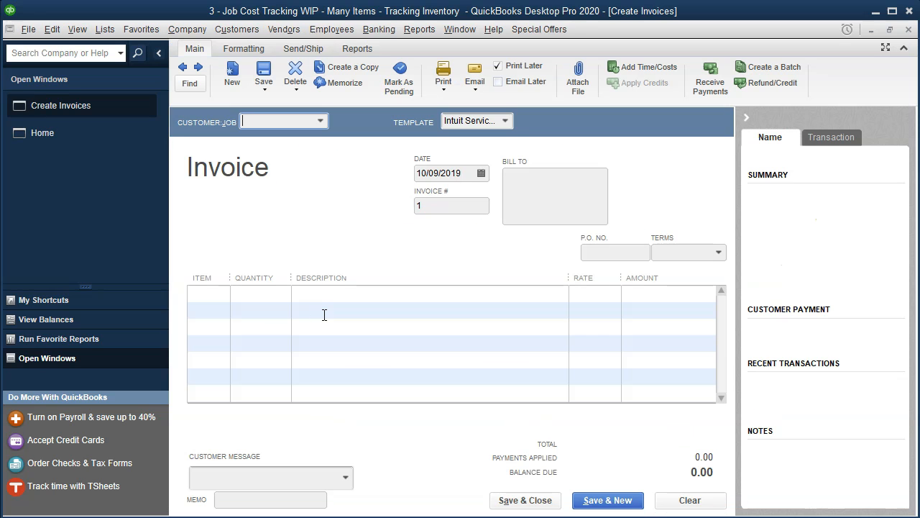
{"action": "left_click", "coordinate": [747, 122]}
Step: Fill the invoice for job 14 from its 12/31/2019 estimate, skip the billable costs prompt, and widen the Item column
{"action": "left_click", "coordinate": [305, 119]}
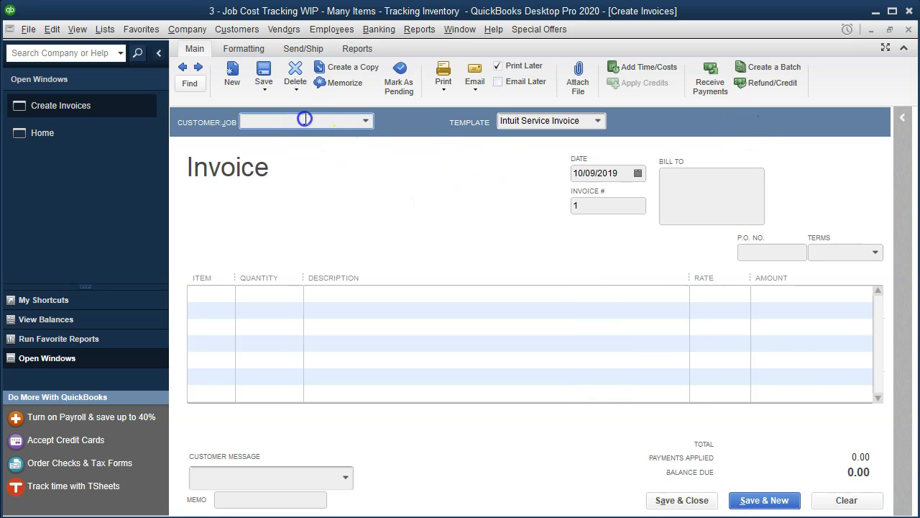
{"action": "type", "text": "Smith Customer:14"}
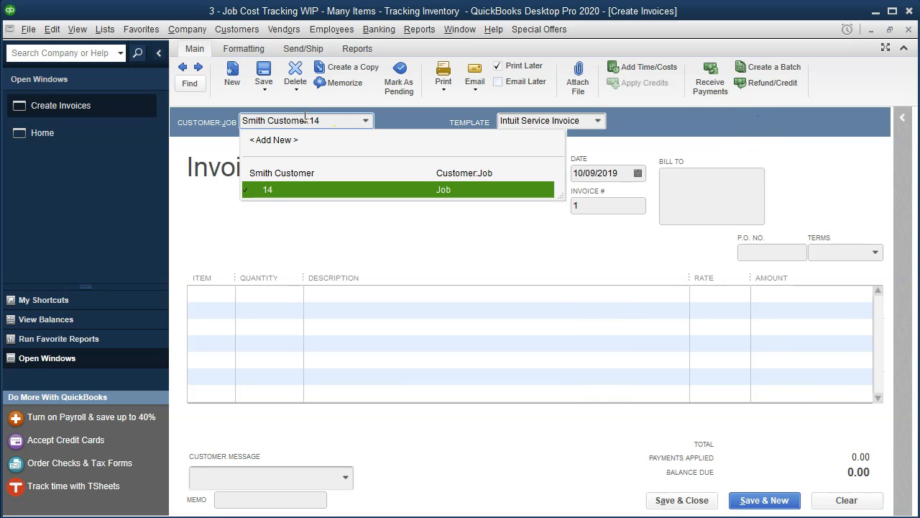
{"action": "left_click", "coordinate": [286, 196]}
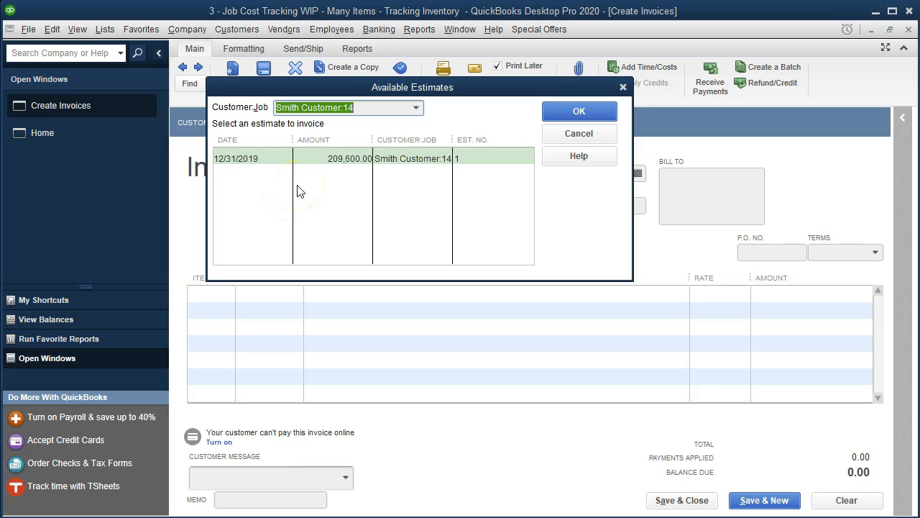
{"action": "left_click", "coordinate": [554, 114]}
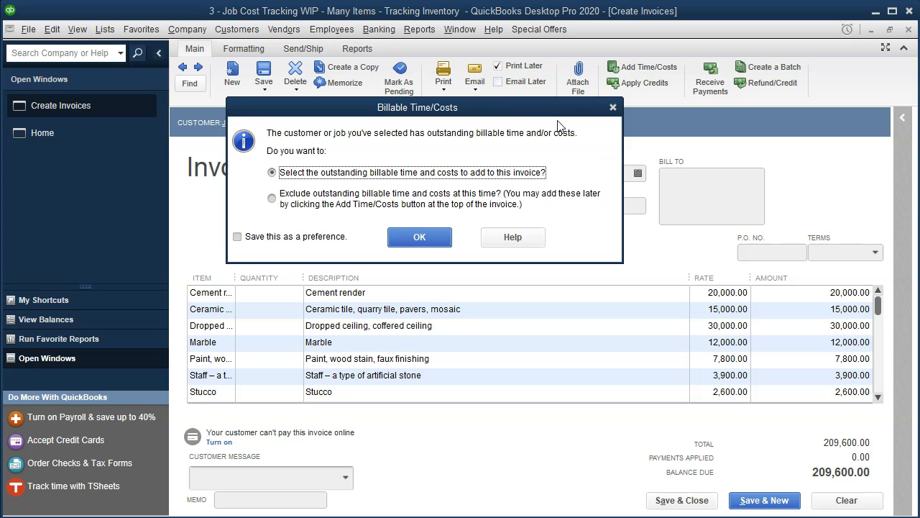
{"action": "left_click", "coordinate": [613, 108]}
{"action": "left_click_drag", "start_coordinate": [235, 277], "coordinate": [306, 277]}
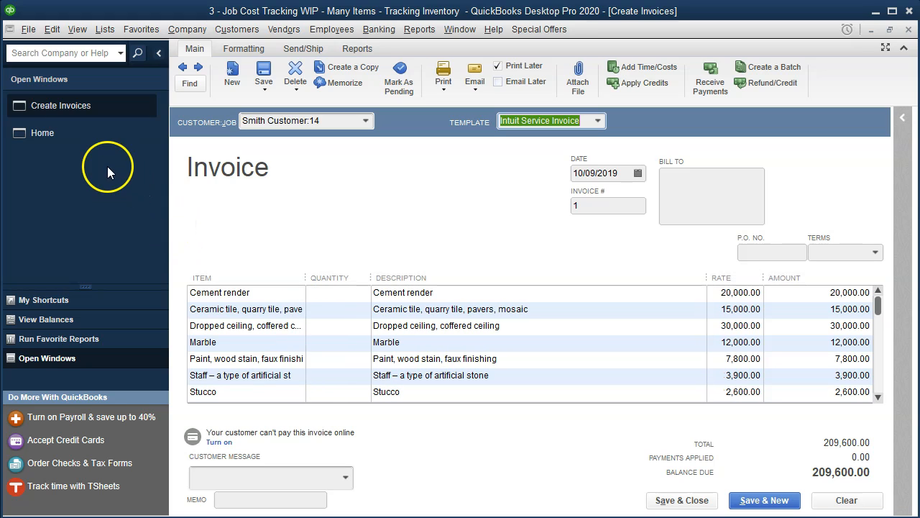
Step: Open the saved job 14 estimate and examine its item rates, markups and total
{"action": "left_click", "coordinate": [83, 141]}
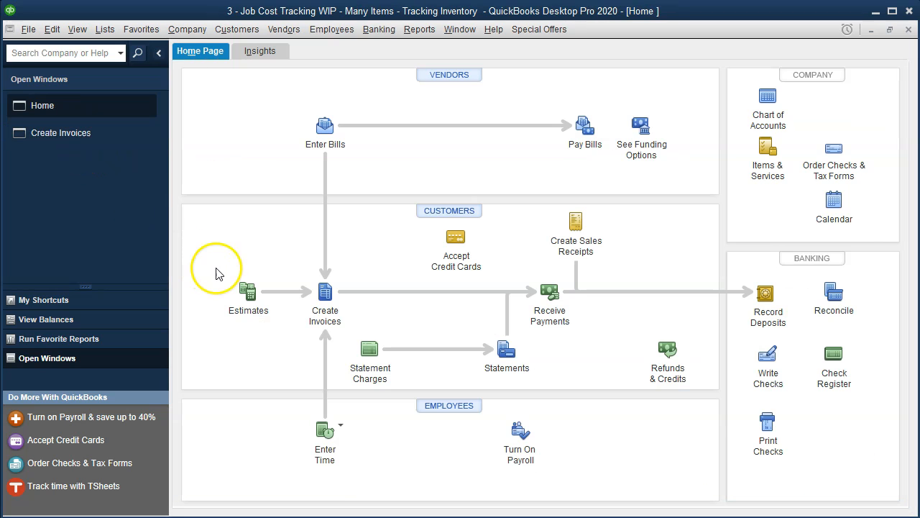
{"action": "left_click", "coordinate": [245, 288]}
{"action": "left_click", "coordinate": [245, 289]}
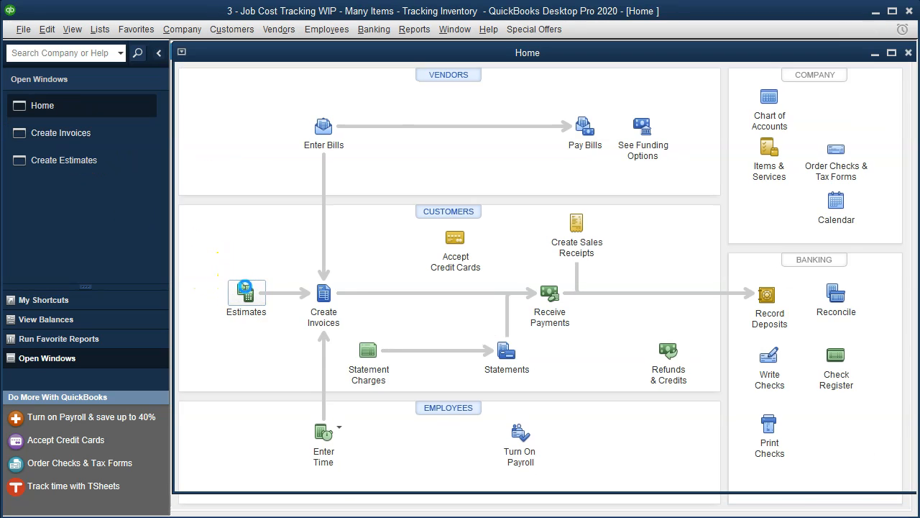
{"action": "left_click", "coordinate": [183, 69]}
{"action": "left_click", "coordinate": [184, 71]}
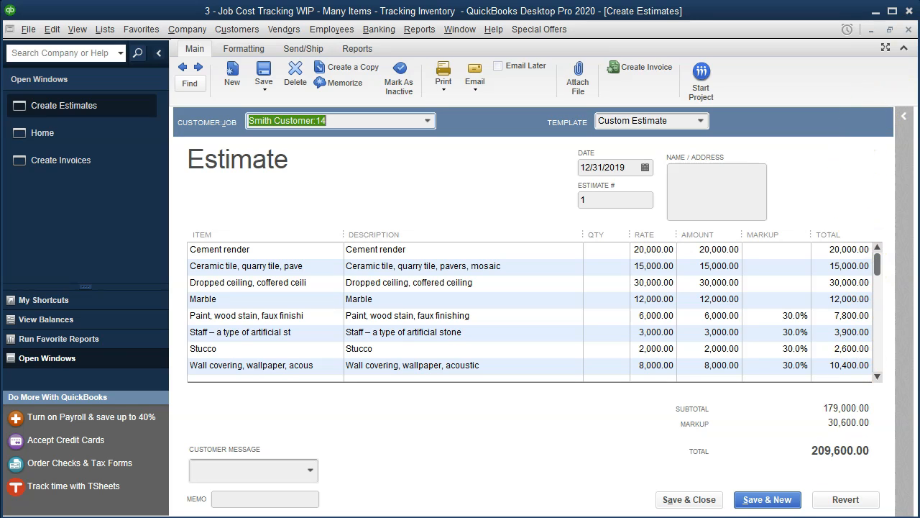
Step: Return to the estimate-based invoice and close it without recording it
{"action": "left_click", "coordinate": [62, 165]}
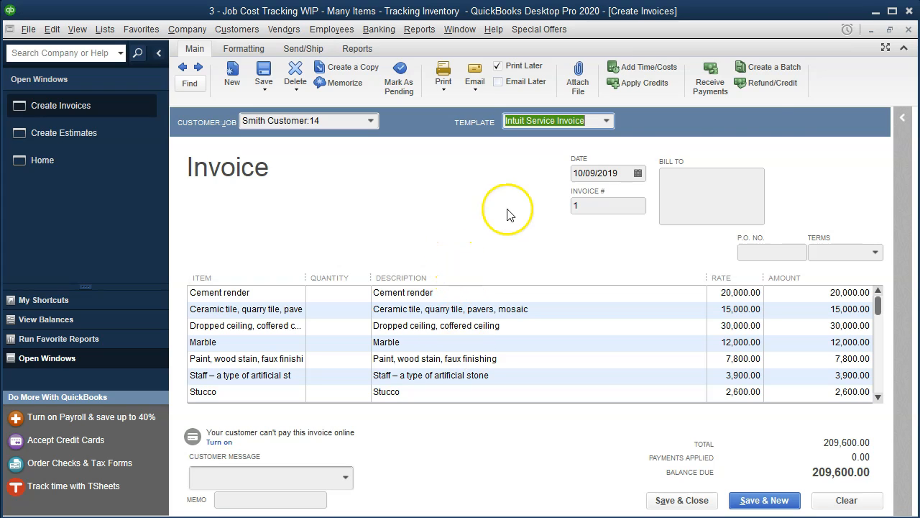
{"action": "left_click", "coordinate": [909, 29]}
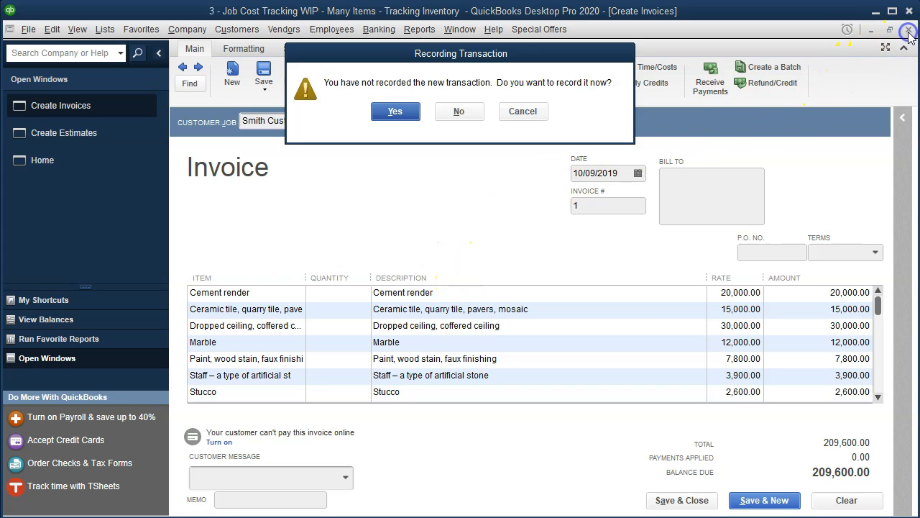
{"action": "left_click", "coordinate": [476, 112]}
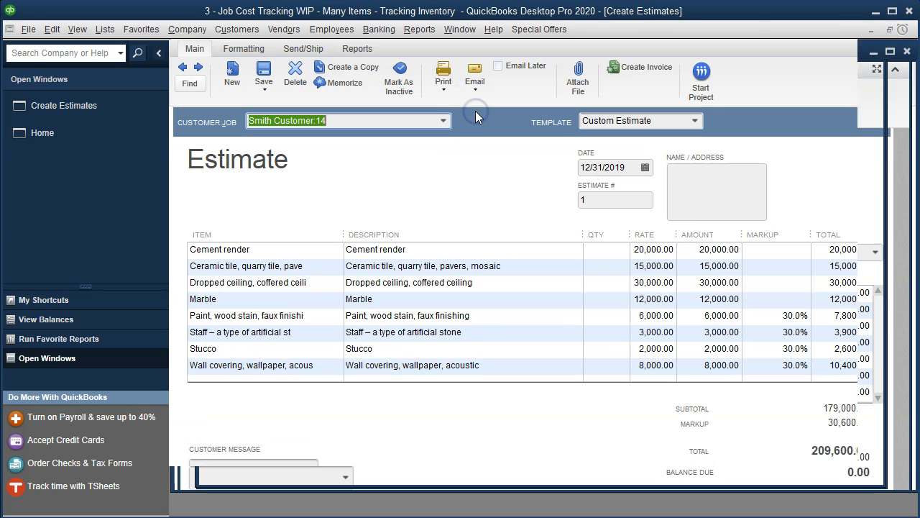
Step: Start a new invoice for job 14 without applying its available estimate
{"action": "left_click", "coordinate": [82, 132]}
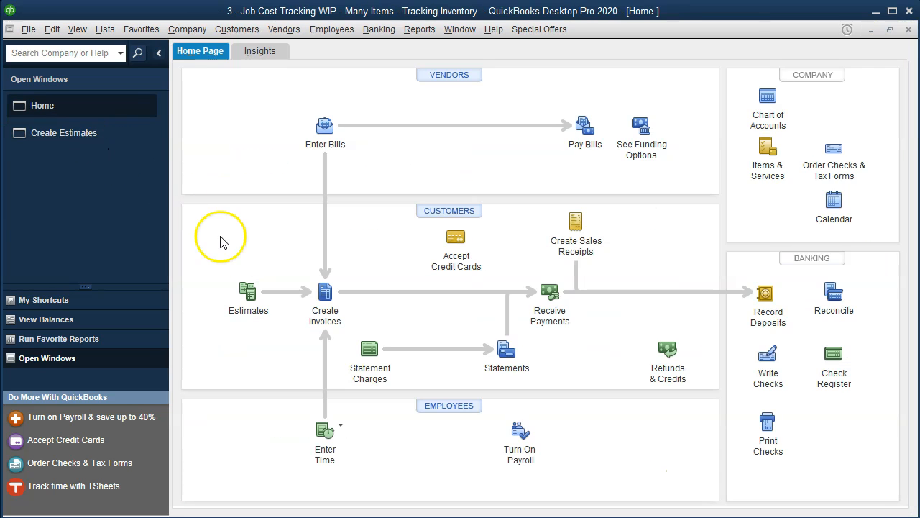
{"action": "left_click", "coordinate": [325, 293]}
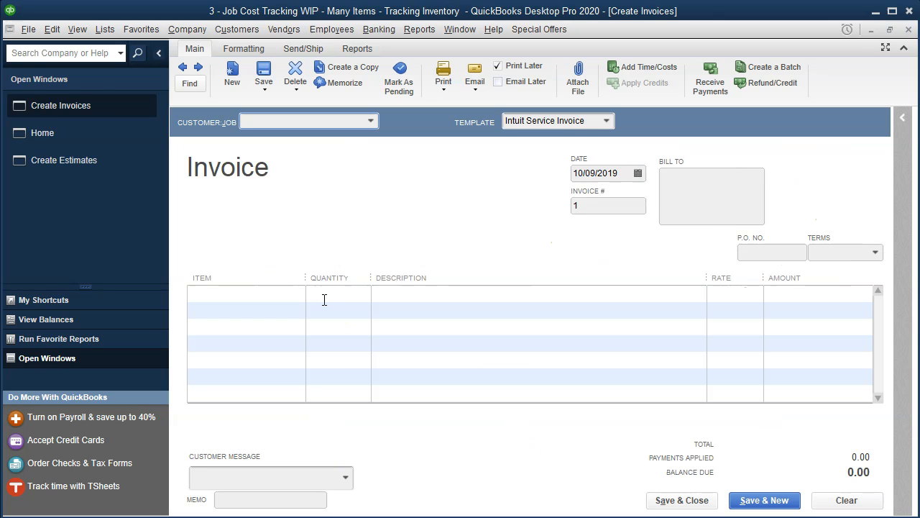
{"action": "type", "text": "Smith Customer:14"}
{"action": "key", "text": "Tab"}
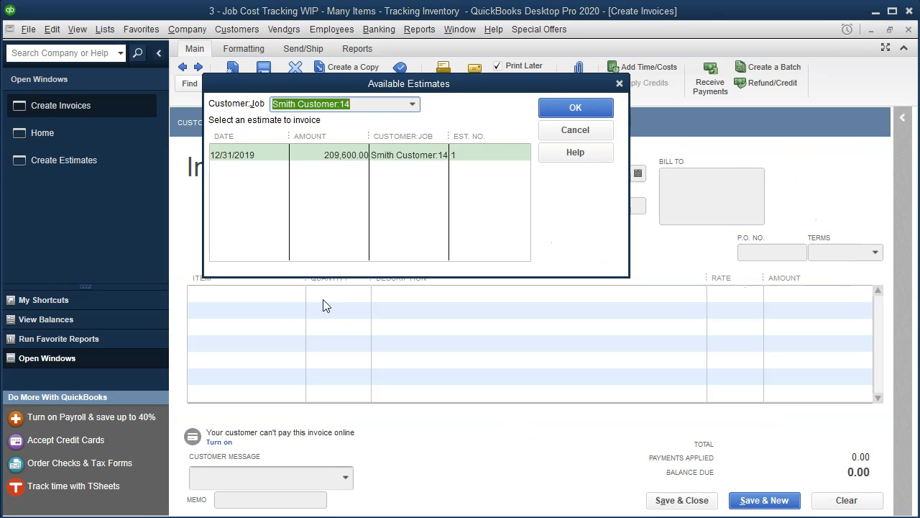
{"action": "left_click", "coordinate": [619, 83]}
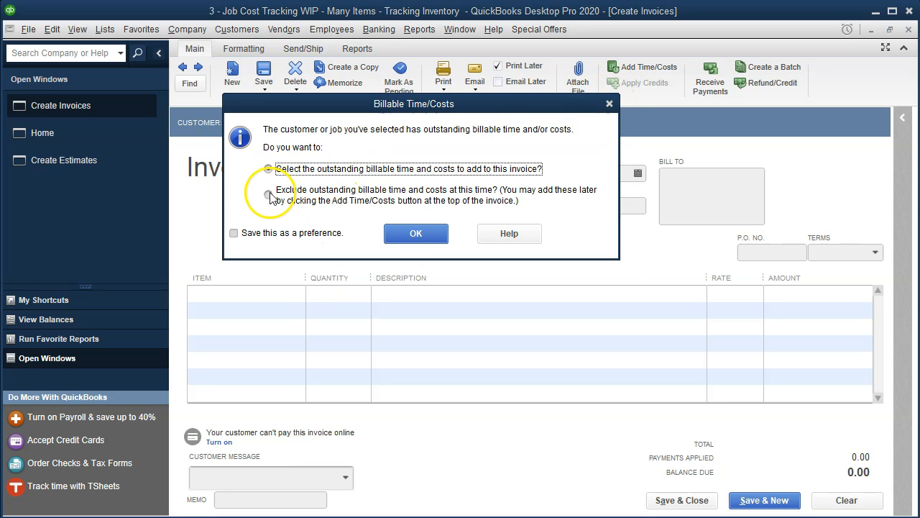
Step: Add all of job 14's outstanding billable items to the invoice and widen its Item column
{"action": "left_click", "coordinate": [282, 169]}
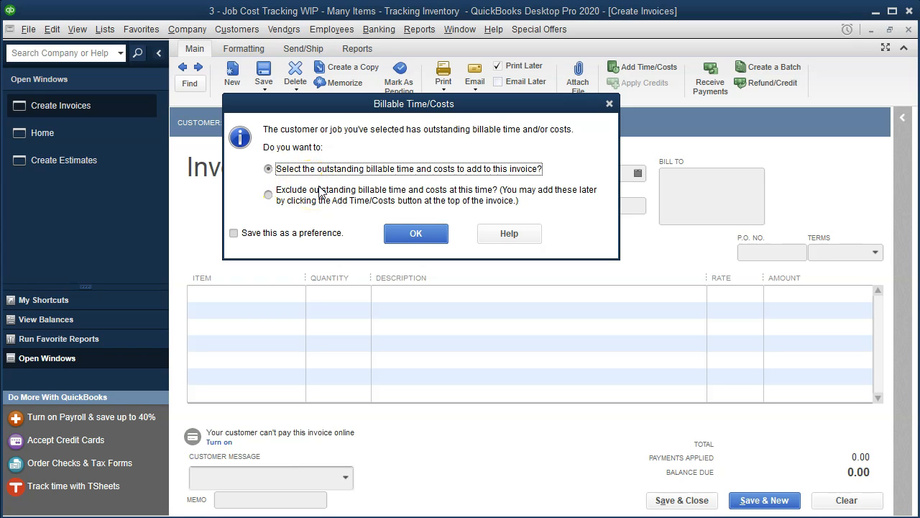
{"action": "left_click", "coordinate": [401, 234]}
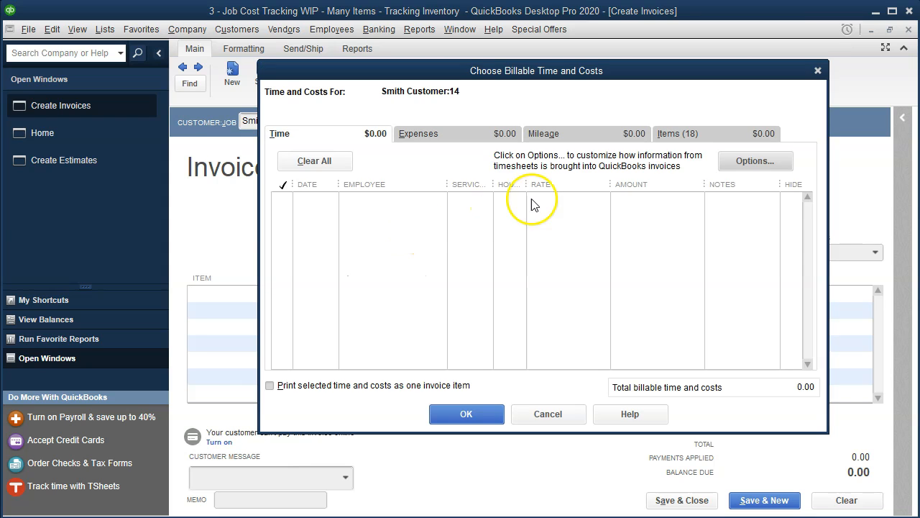
{"action": "left_click", "coordinate": [674, 137]}
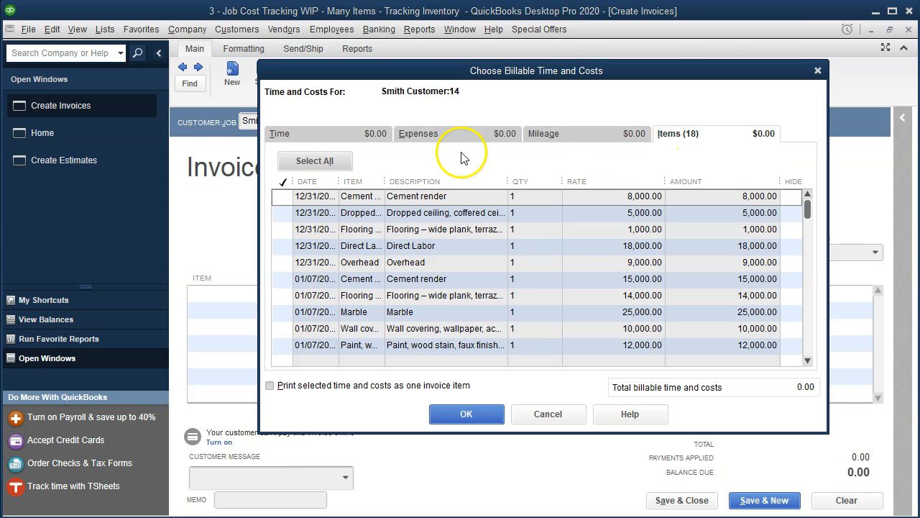
{"action": "left_click", "coordinate": [332, 160]}
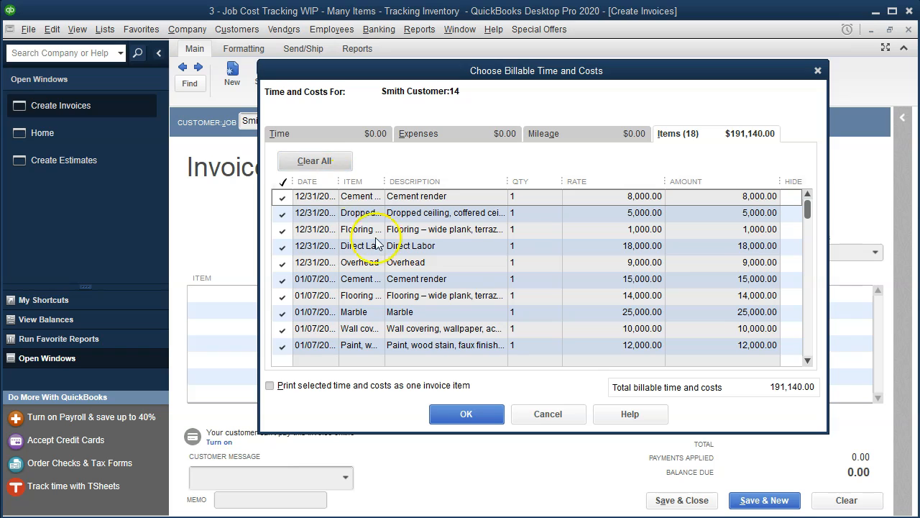
{"action": "left_click", "coordinate": [469, 415]}
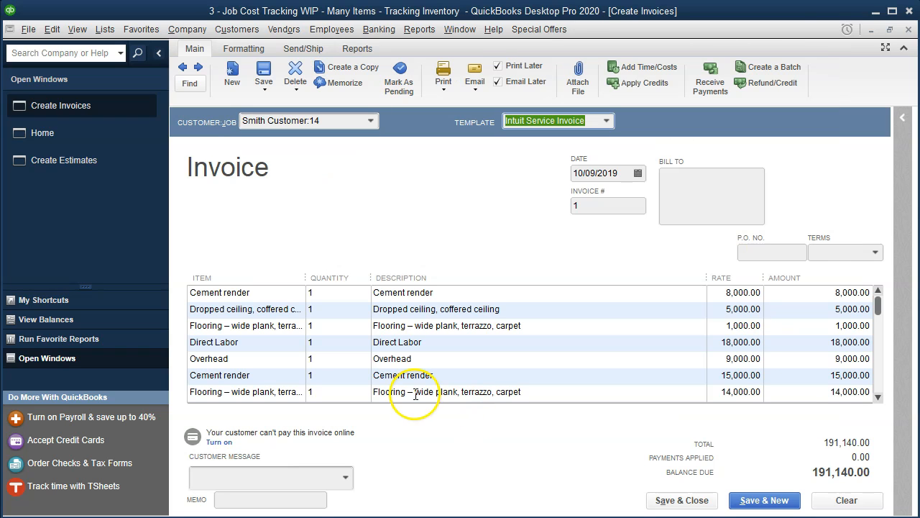
{"action": "left_click_drag", "start_coordinate": [305, 279], "coordinate": [333, 278]}
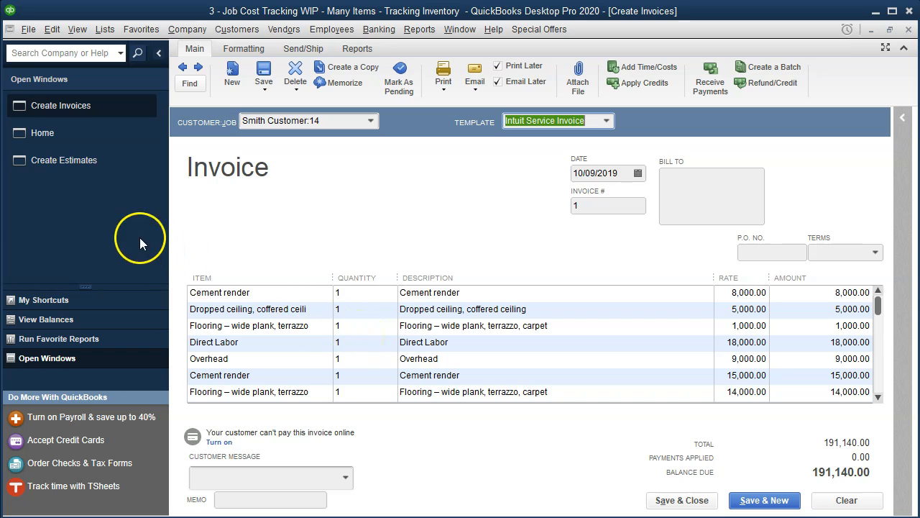
Step: Close the estimate and examine the rent items and job assignments on the 01/30/2020 Rental Company check
{"action": "left_click", "coordinate": [57, 163]}
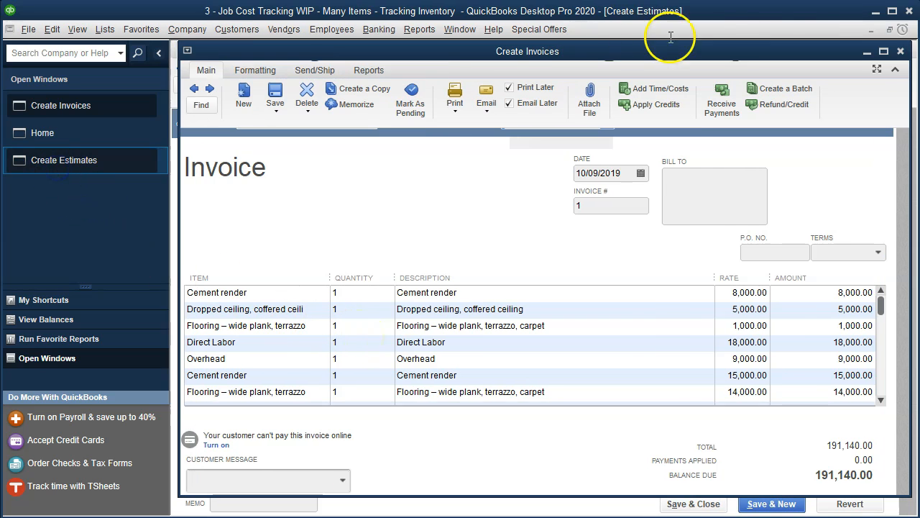
{"action": "left_click", "coordinate": [909, 29]}
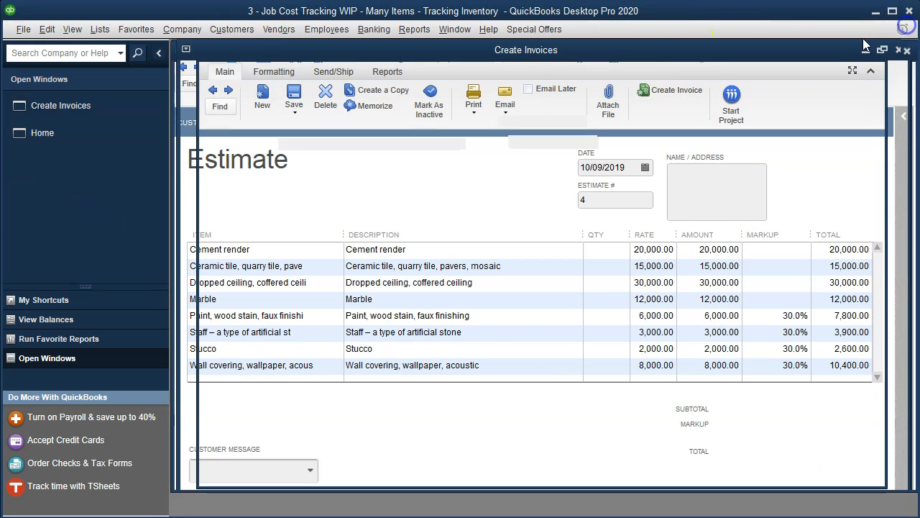
{"action": "left_click", "coordinate": [121, 138]}
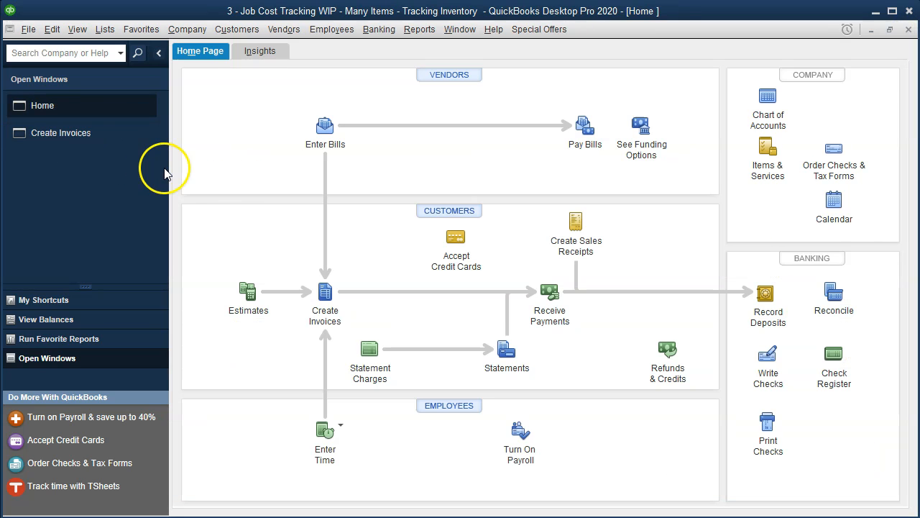
{"action": "left_click", "coordinate": [762, 367]}
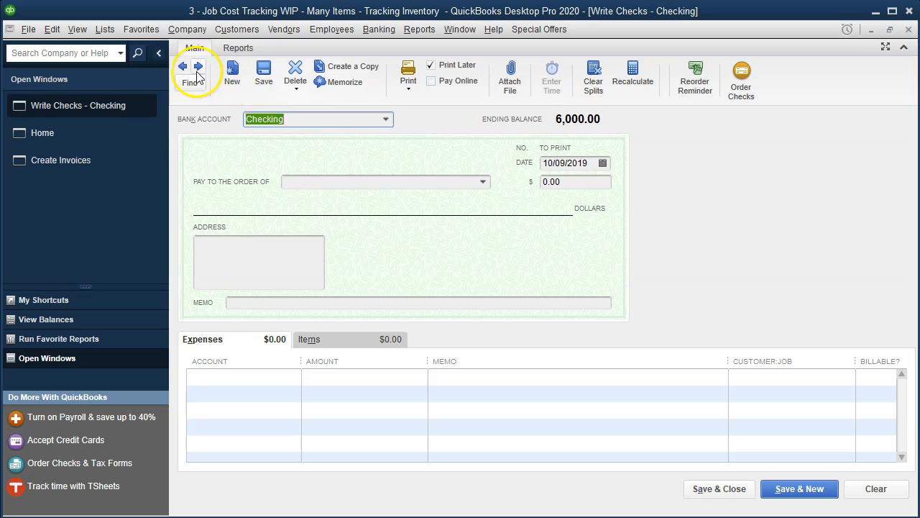
{"action": "left_click", "coordinate": [183, 66]}
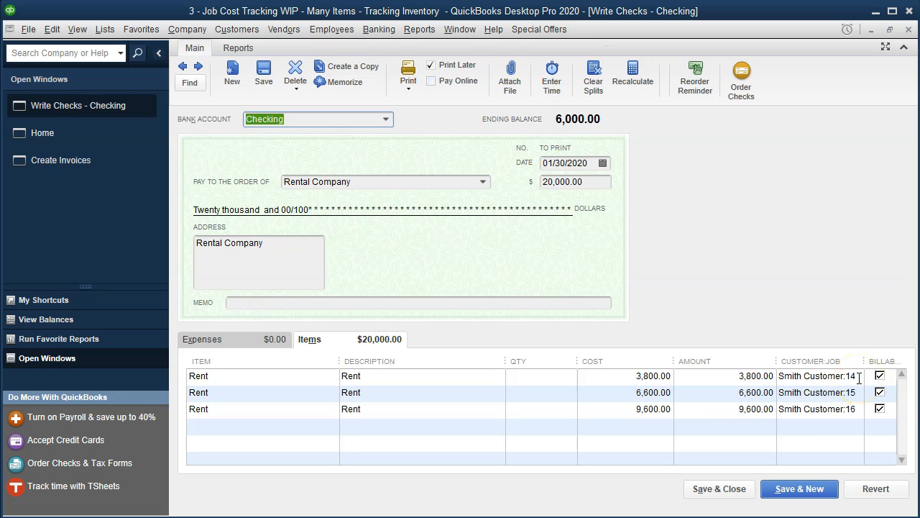
{"action": "left_click", "coordinate": [909, 30]}
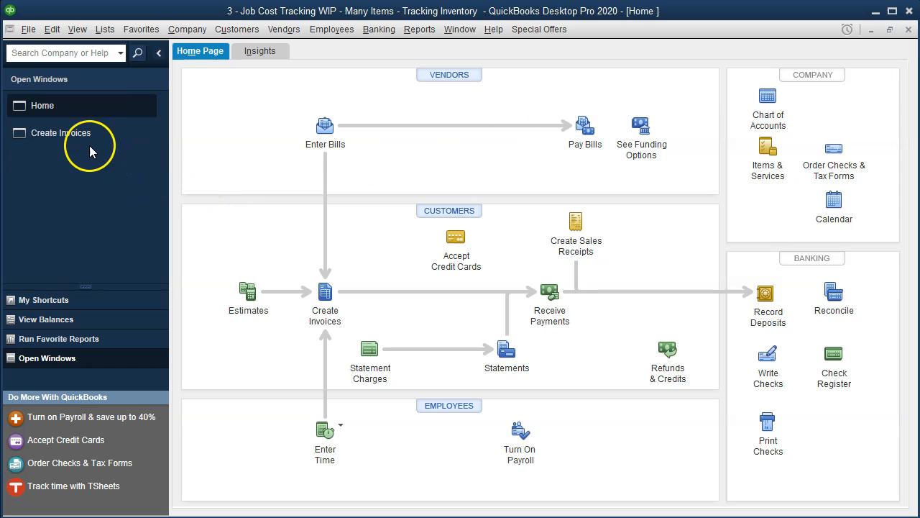
Step: Review the billable item lines on the open job 14 invoice
{"action": "left_click", "coordinate": [85, 141]}
{"action": "scroll", "coordinate": [501, 342], "scroll_direction": "down", "scroll_amount": 6}
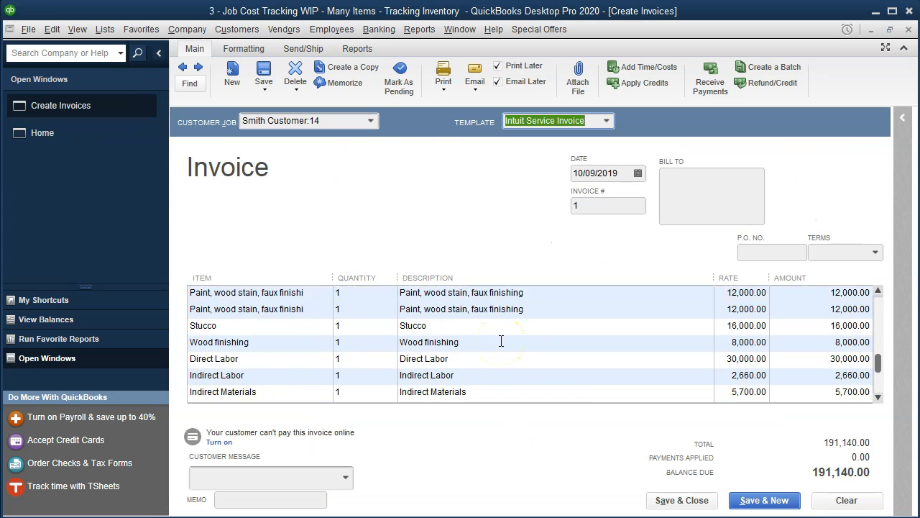
{"action": "scroll", "coordinate": [501, 341], "scroll_direction": "up", "scroll_amount": 2}
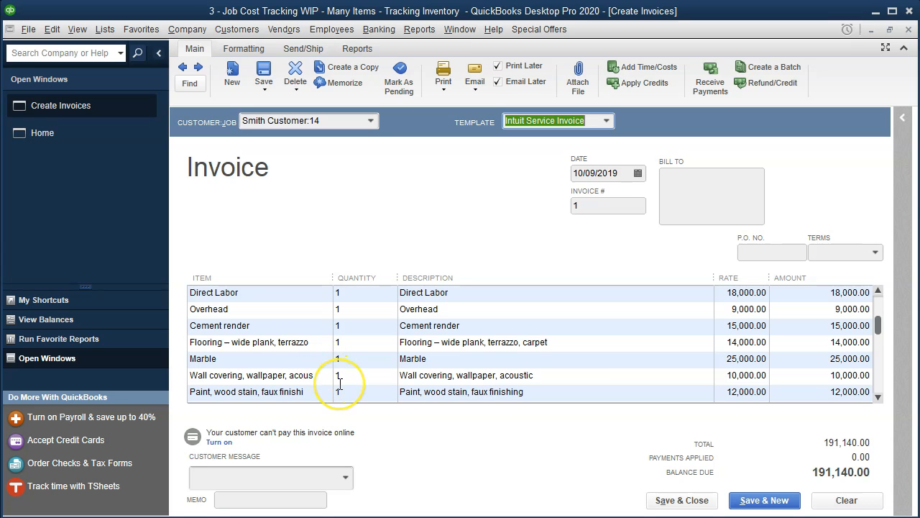
Step: Run the Job Estimates vs. Actuals Detail report for job 14 and examine its actual costs
{"action": "left_click", "coordinate": [407, 31]}
{"action": "mouse_move", "coordinate": [480, 162]}
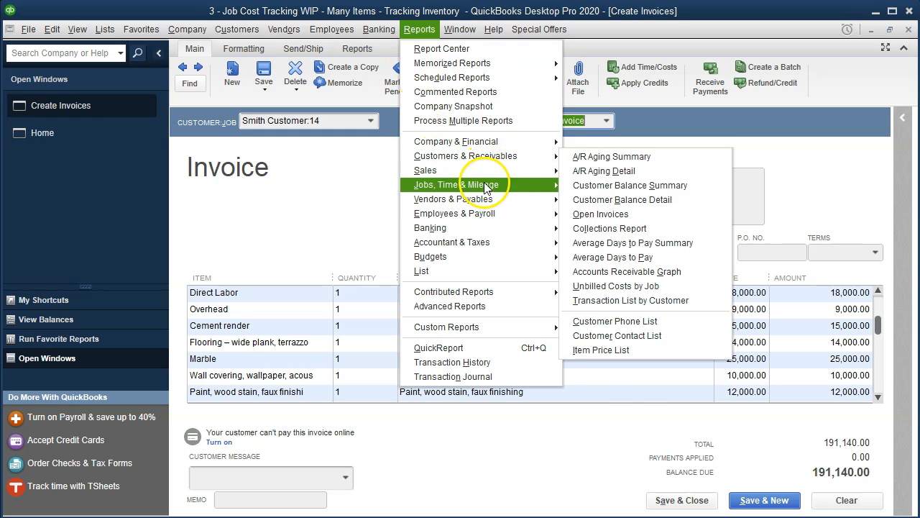
{"action": "mouse_move", "coordinate": [536, 184]}
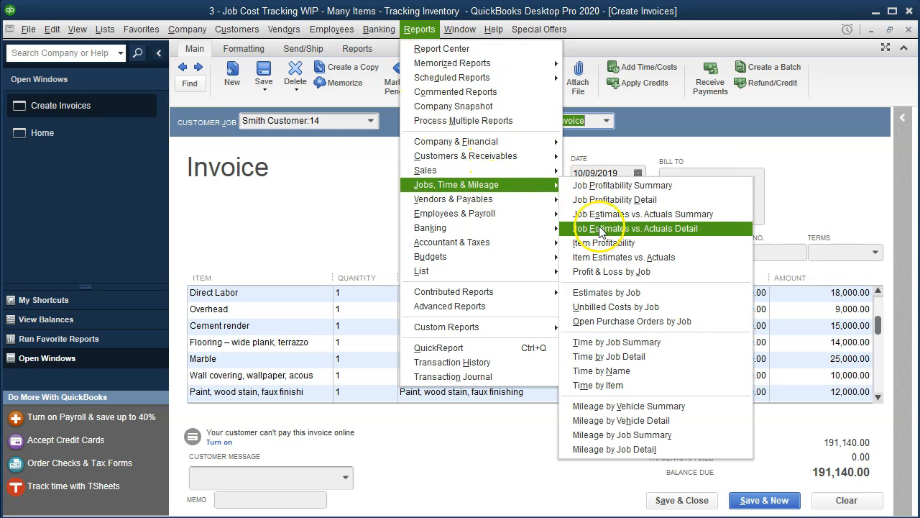
{"action": "left_click", "coordinate": [680, 233]}
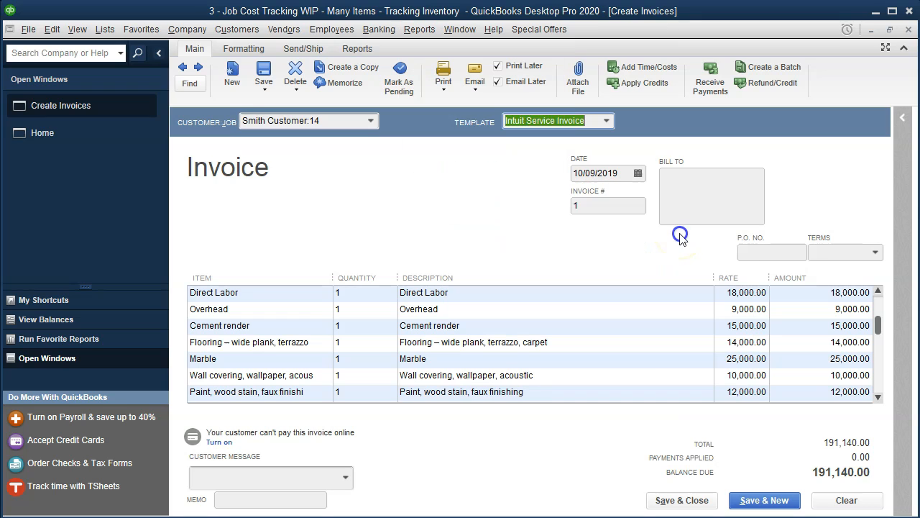
{"action": "left_click", "coordinate": [449, 132]}
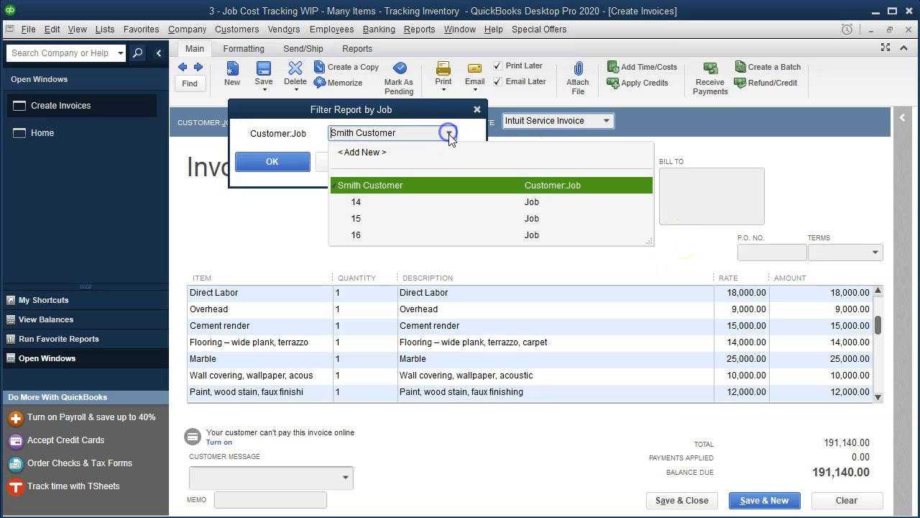
{"action": "left_click", "coordinate": [358, 203]}
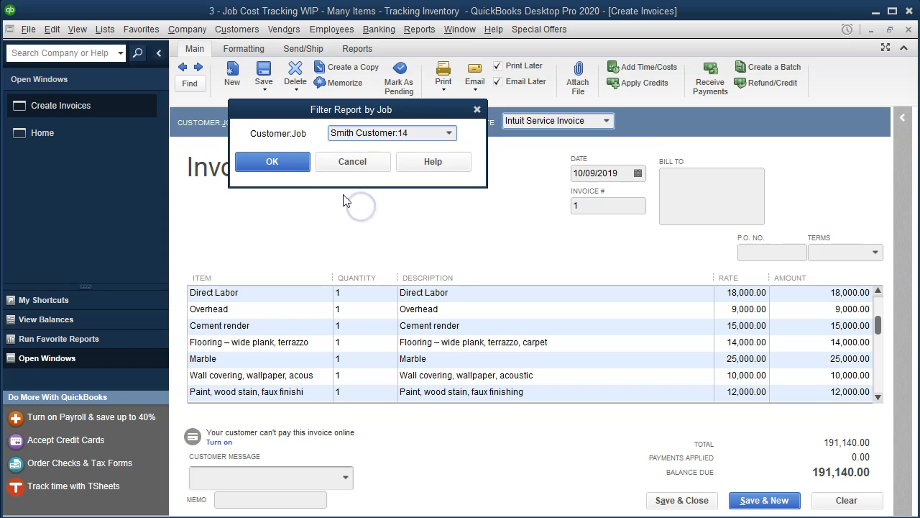
{"action": "left_click", "coordinate": [273, 161]}
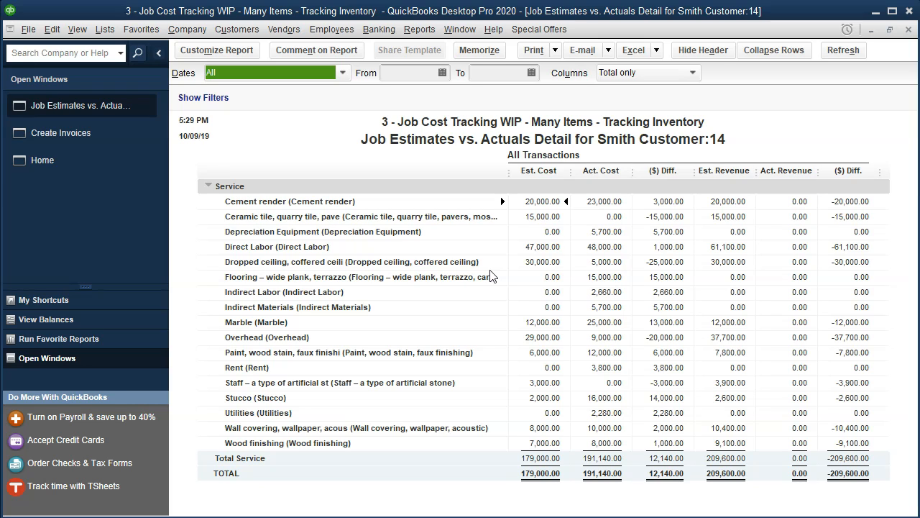
{"action": "left_click", "coordinate": [431, 75]}
Step: Return to the job 14 invoice and add a new Service item named Mark Up, assigned to the Income account, below its last line
{"action": "left_click", "coordinate": [82, 141]}
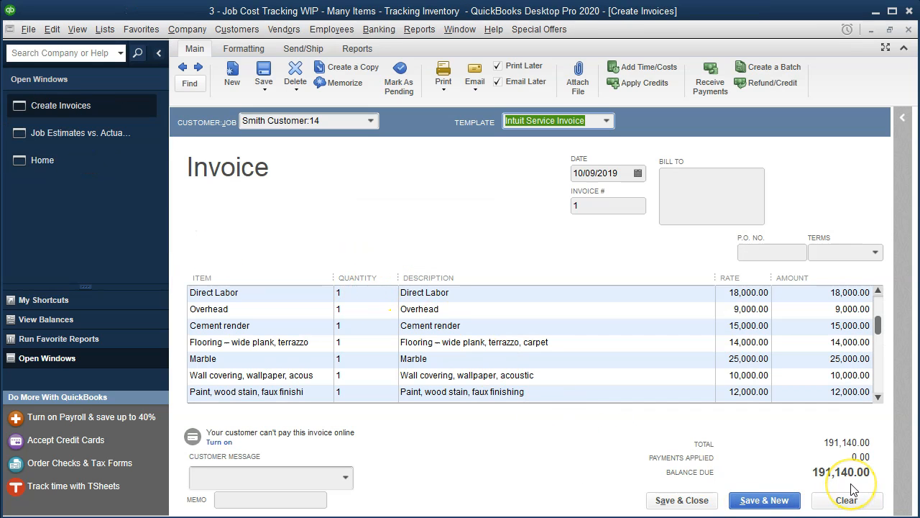
{"action": "scroll", "coordinate": [569, 310], "scroll_direction": "down", "scroll_amount": 3}
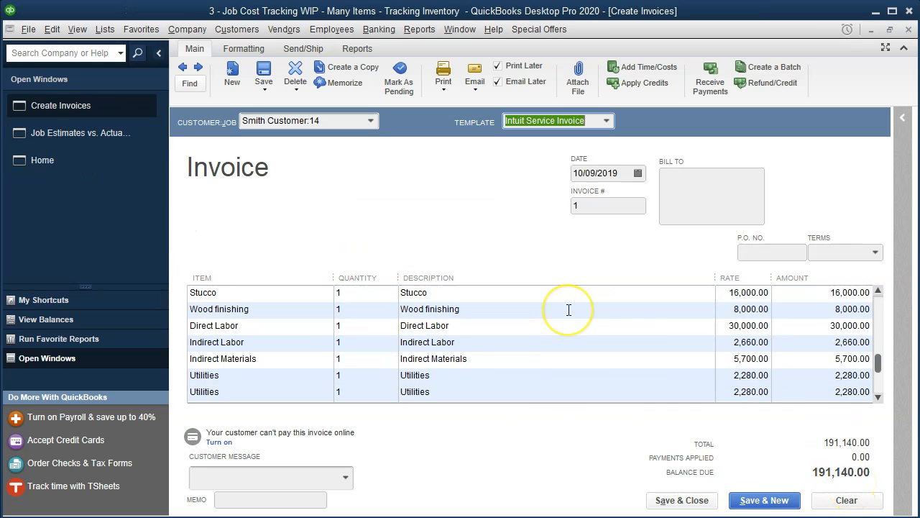
{"action": "scroll", "coordinate": [569, 310], "scroll_direction": "down", "scroll_amount": 1}
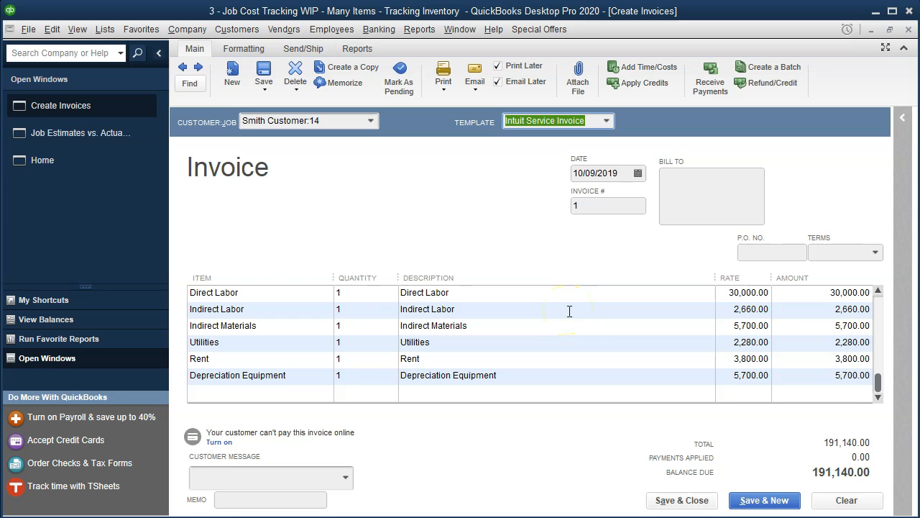
{"action": "left_click", "coordinate": [248, 393]}
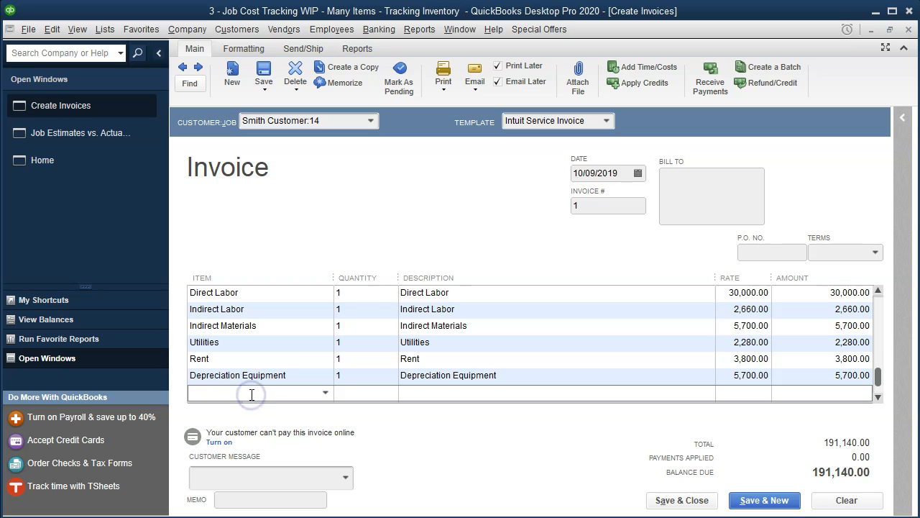
{"action": "type", "text": "Mark Up"}
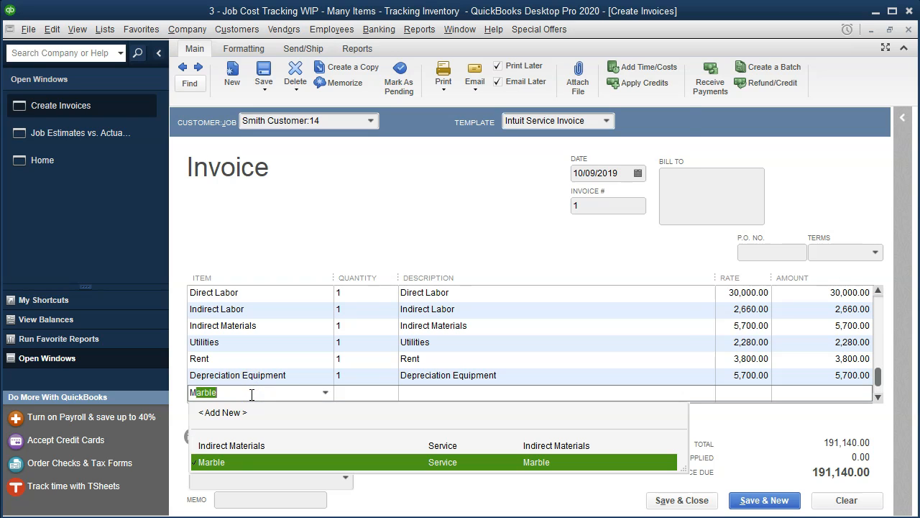
{"action": "key", "text": "Tab"}
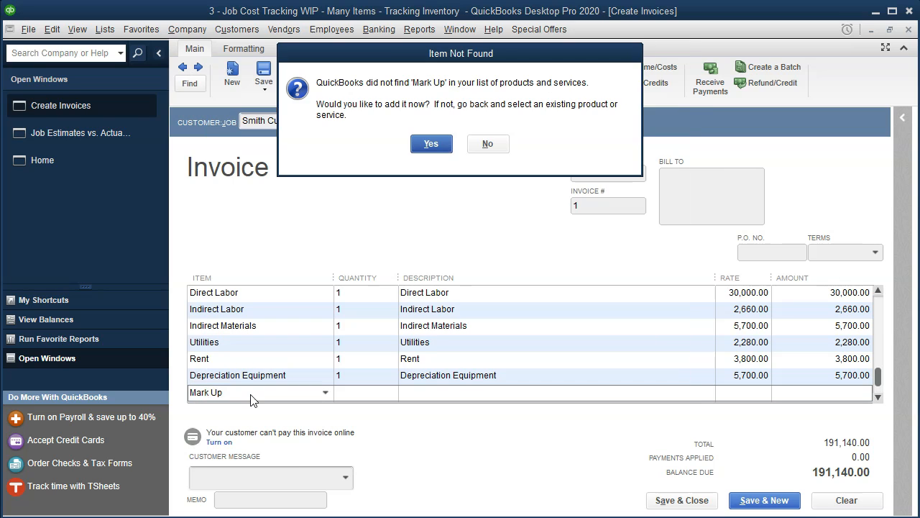
{"action": "key", "text": "Return"}
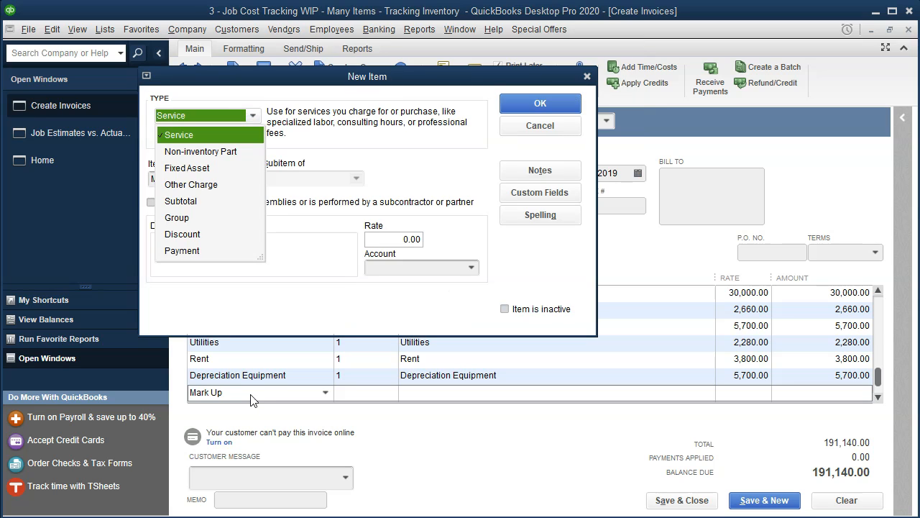
{"action": "key", "text": "Tab"}
{"action": "left_click", "coordinate": [403, 267]}
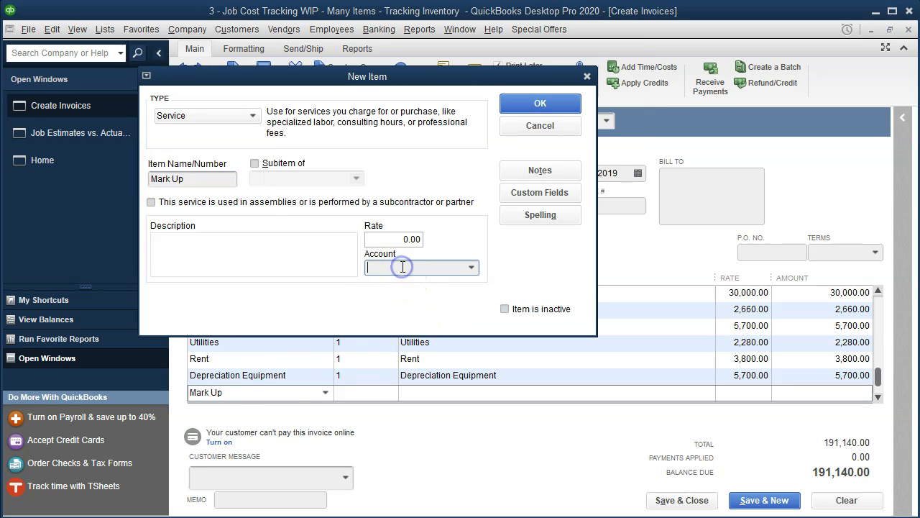
{"action": "left_click", "coordinate": [471, 267]}
{"action": "left_click", "coordinate": [419, 288]}
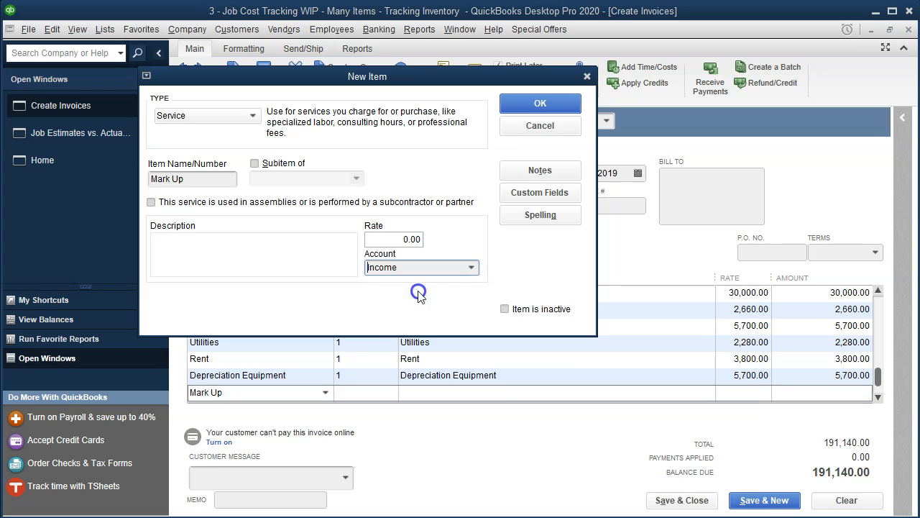
{"action": "left_click", "coordinate": [515, 112]}
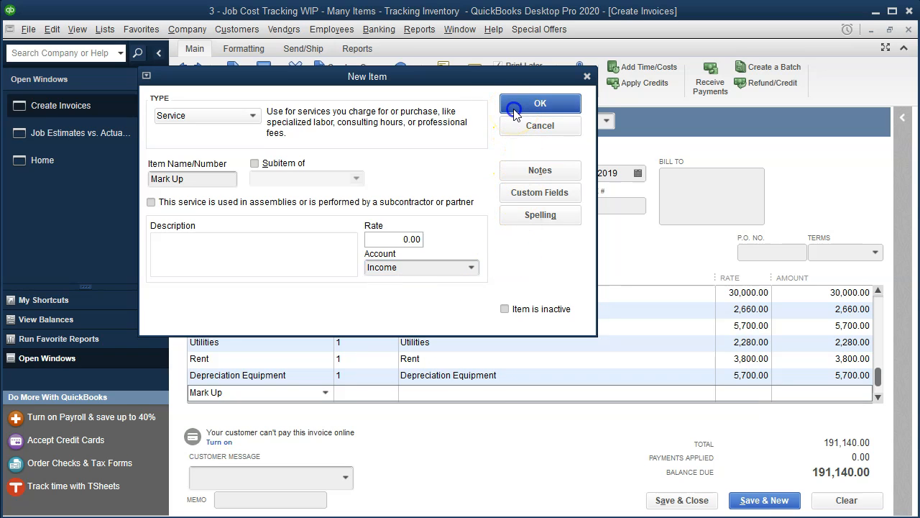
Step: Set the Mark Up line's rate by calculating 191,140.00 times .3
{"action": "key", "text": "Tab"}
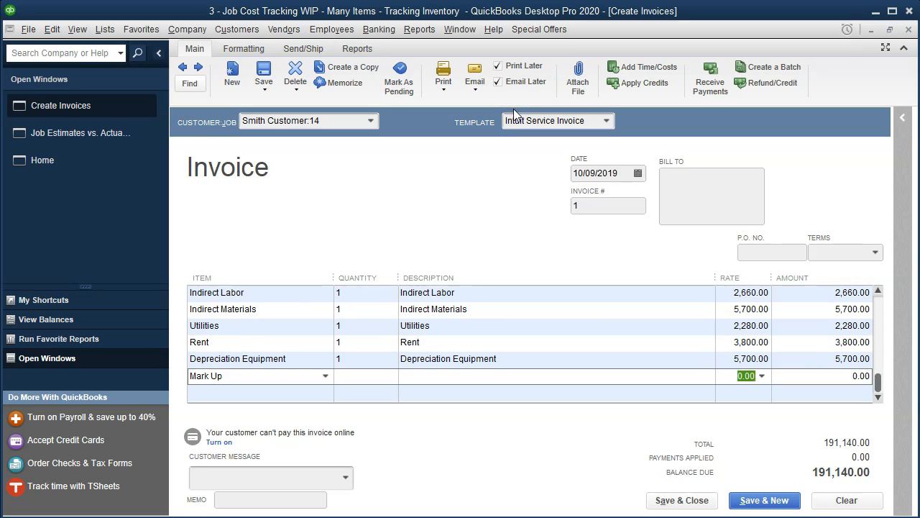
{"action": "type", "text": "19"}
{"action": "type", "text": "1,140.00 "}
{"action": "type", "text": "*"}
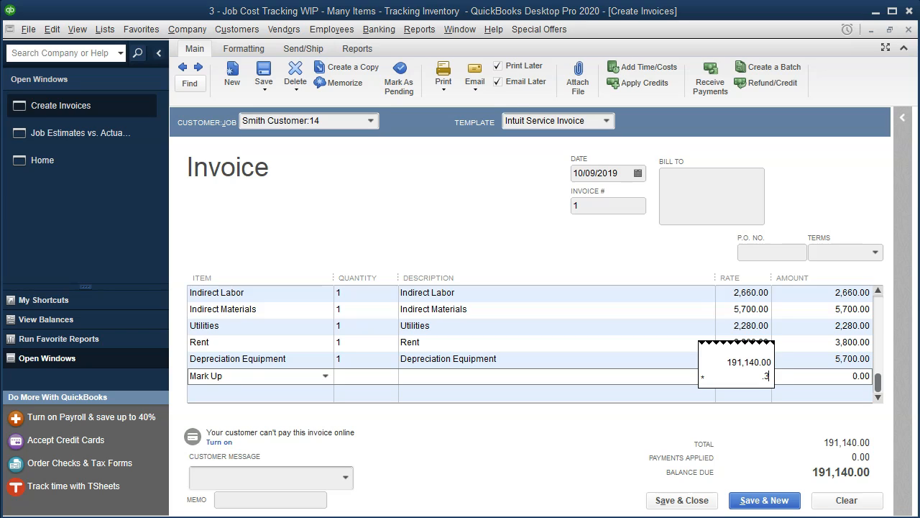
{"action": "key", "text": "Return"}
{"action": "key", "text": "Tab"}
{"action": "key", "text": "Tab"}
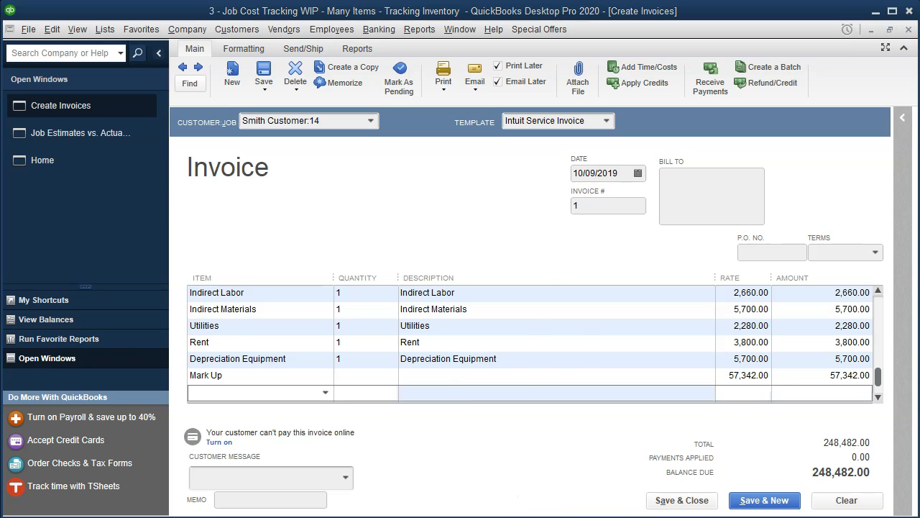
Step: Switch to the Excel workbook and compare the income entry in N14 with the invoice total, then return to QuickBooks
{"action": "key", "text": "alt+Tab"}
{"action": "left_click", "coordinate": [268, 405]}
{"action": "left_click", "coordinate": [131, 286]}
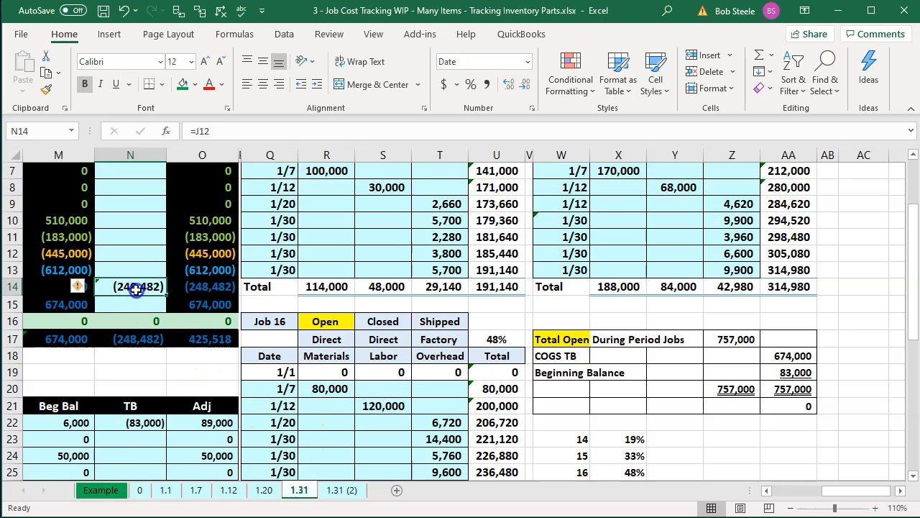
{"action": "scroll", "coordinate": [136, 293], "scroll_direction": "up", "scroll_amount": 2}
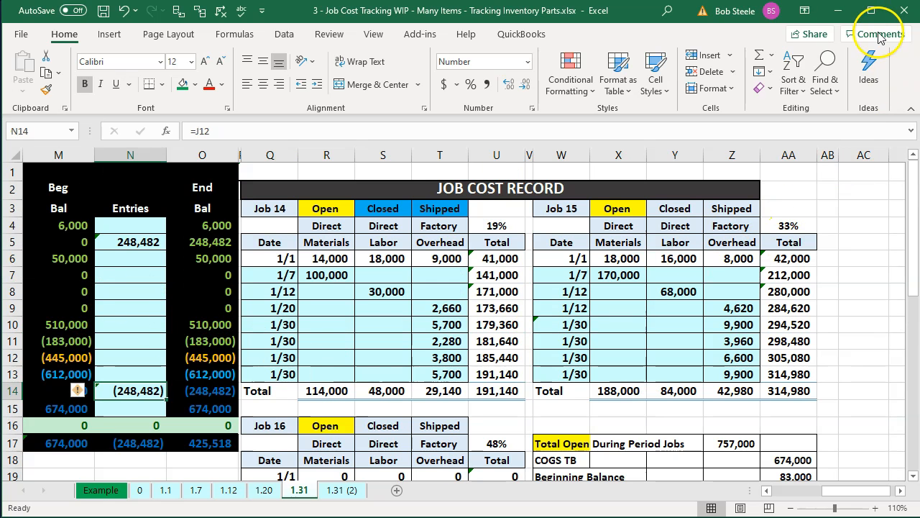
{"action": "left_click", "coordinate": [839, 11]}
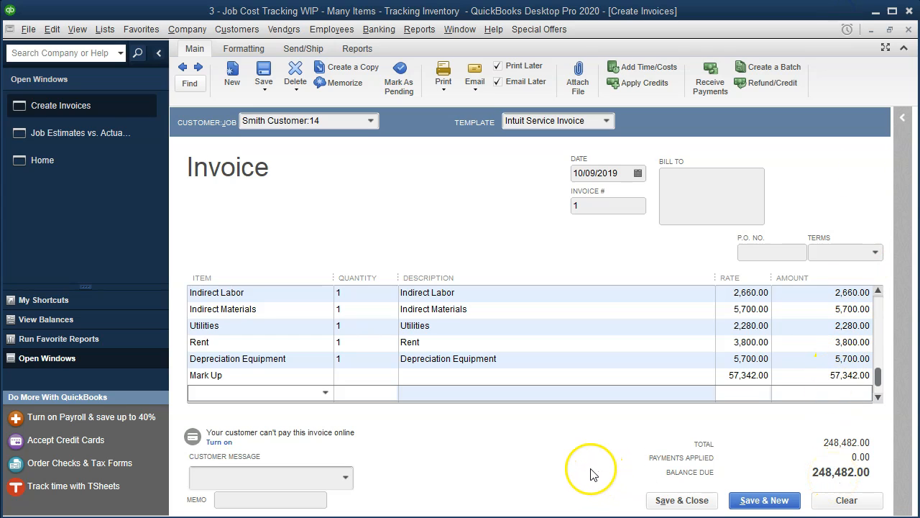
Step: Set the job 14 invoice's date to 01/31/2020
{"action": "left_click", "coordinate": [618, 173]}
{"action": "key", "text": "BackSpace"}
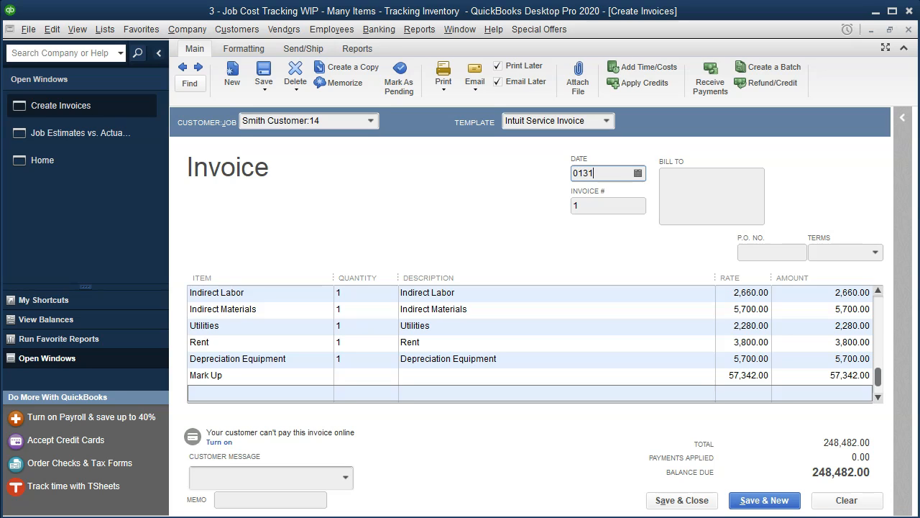
{"action": "key", "text": "Tab"}
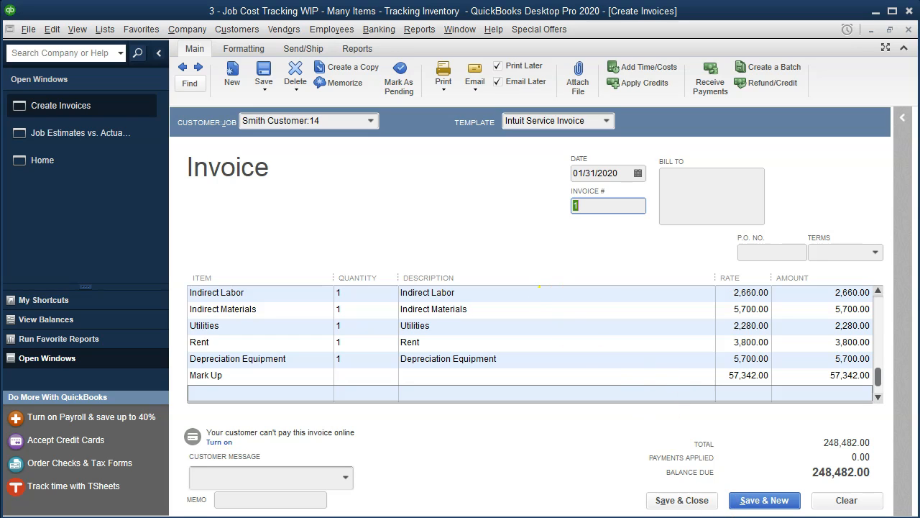
Step: Turn off Print Later and Email Later for the invoice, save and close it with its future date, and dismiss the report refresh prompt
{"action": "left_click", "coordinate": [680, 500]}
{"action": "left_click", "coordinate": [432, 157]}
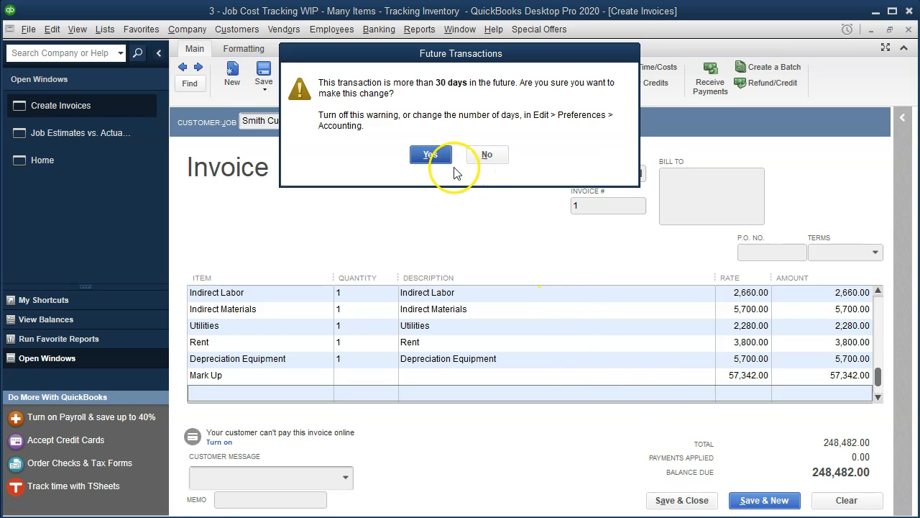
{"action": "left_click", "coordinate": [608, 86]}
{"action": "left_click", "coordinate": [498, 65]}
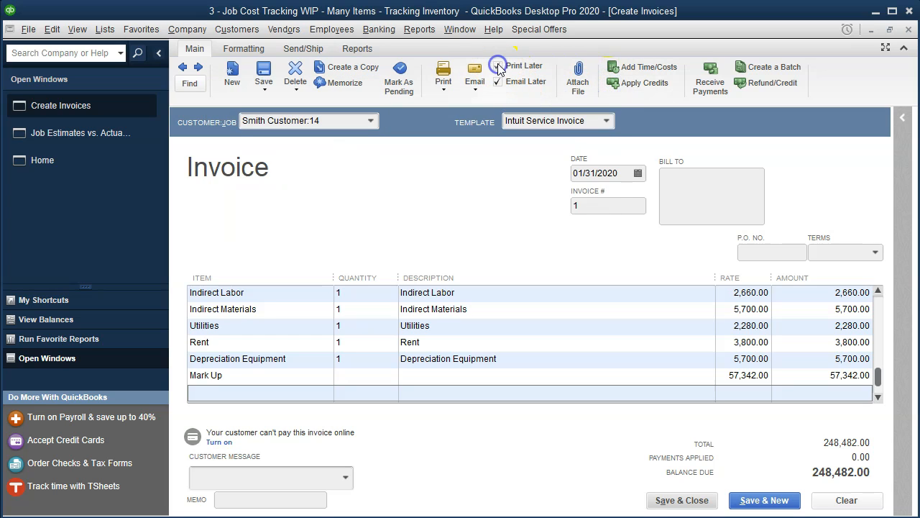
{"action": "left_click", "coordinate": [498, 81]}
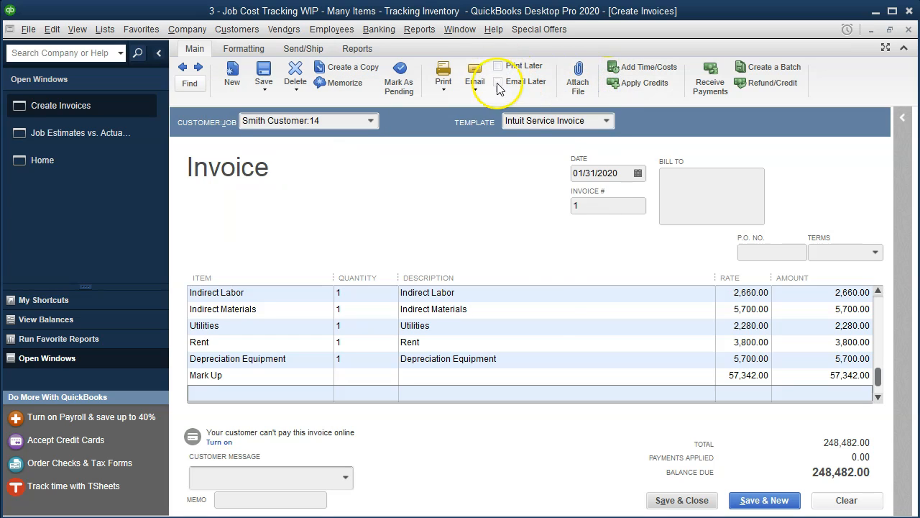
{"action": "left_click", "coordinate": [699, 503]}
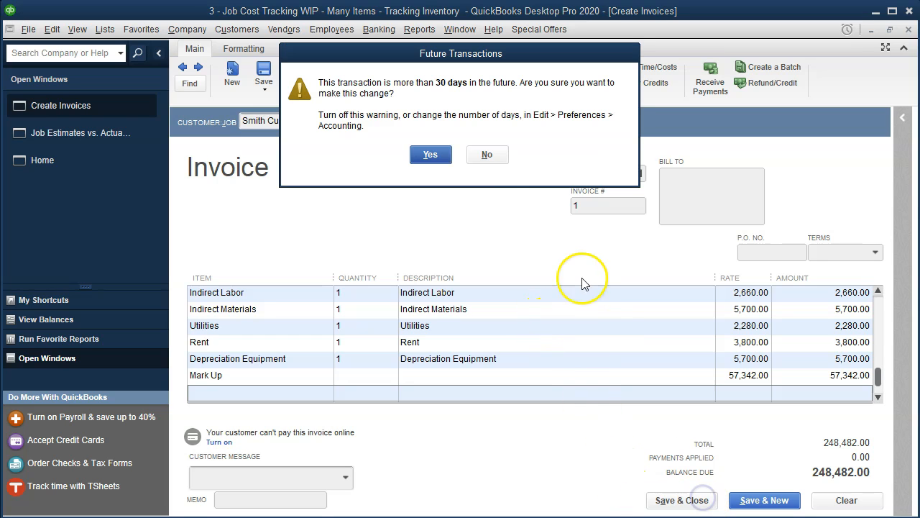
{"action": "left_click", "coordinate": [469, 154]}
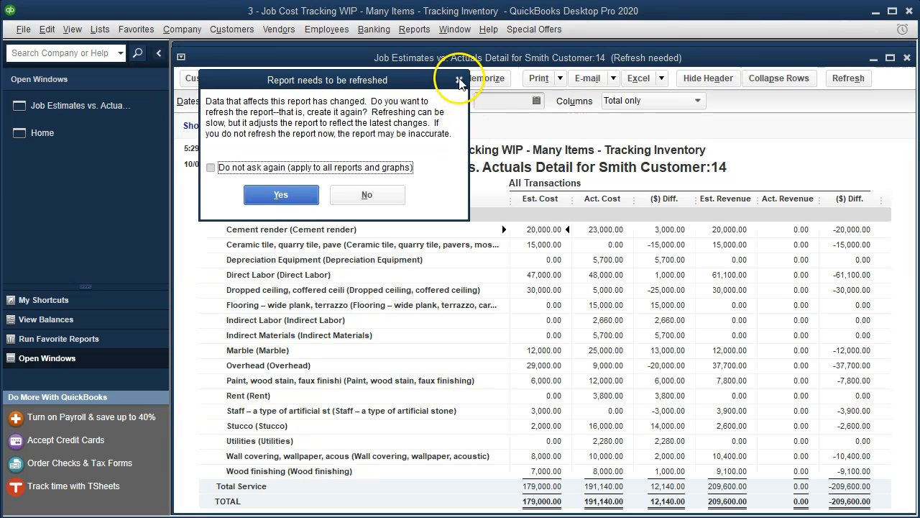
{"action": "key", "text": "Return"}
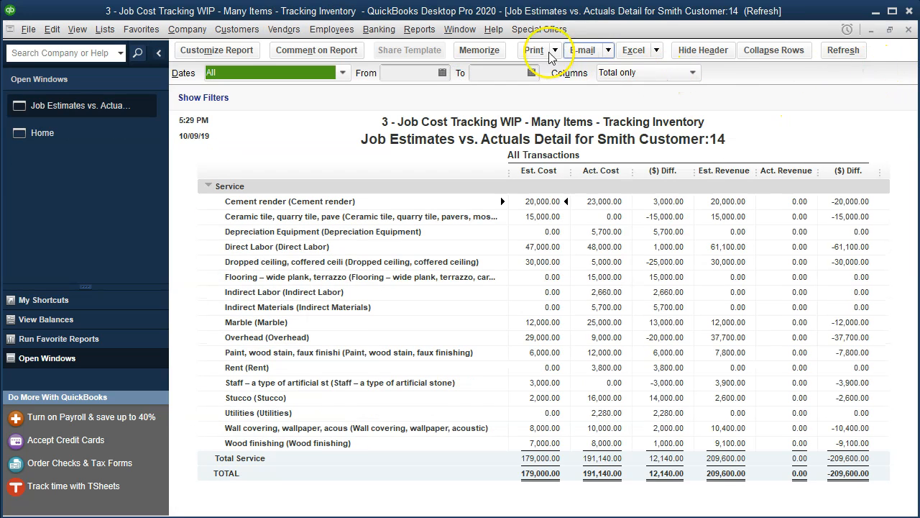
Step: Run the Trial Balance report for the period from 01/01/2020 to 12/31/2020
{"action": "left_click", "coordinate": [414, 33]}
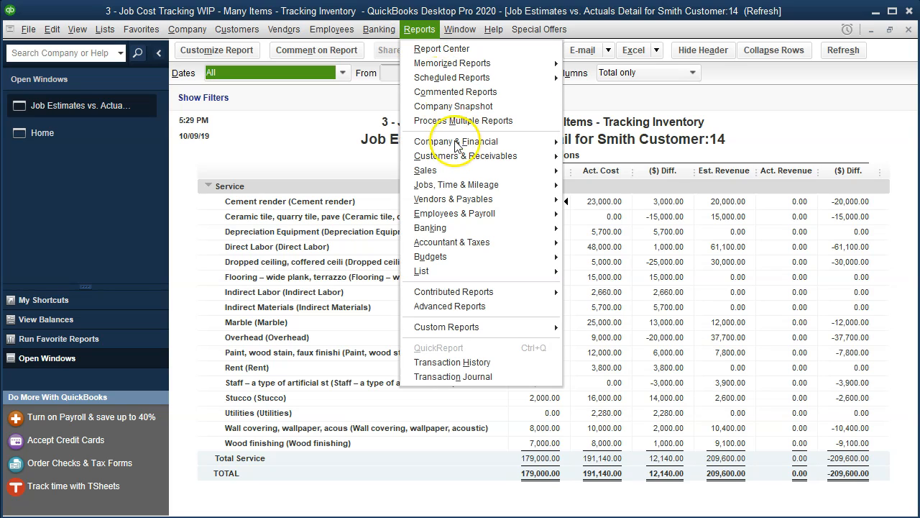
{"action": "mouse_move", "coordinate": [483, 244]}
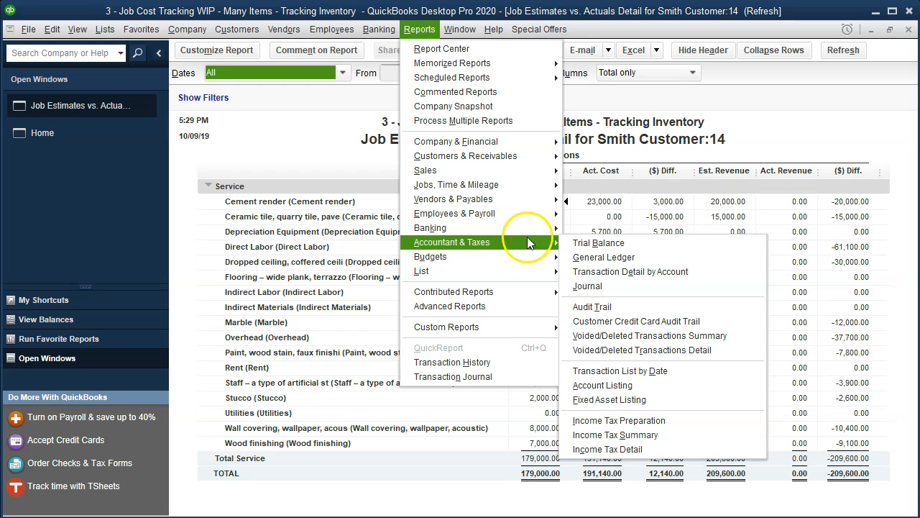
{"action": "left_click", "coordinate": [652, 245]}
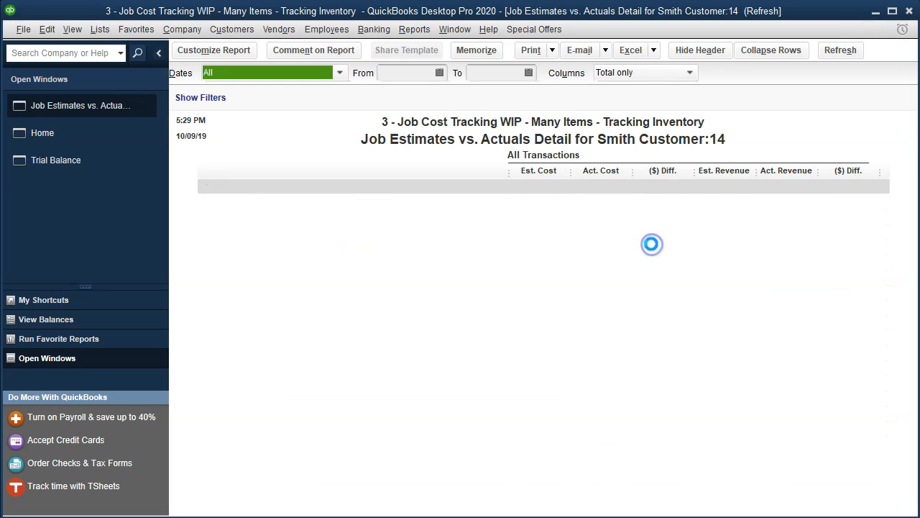
{"action": "key", "text": "Tab"}
{"action": "type", "text": "1/1/20"}
{"action": "key", "text": "Tab"}
{"action": "type", "text": "12/31/20"}
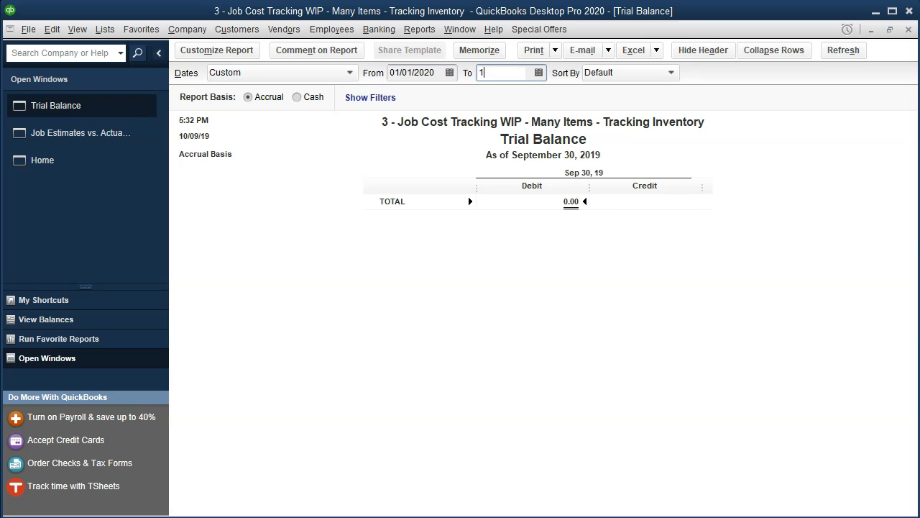
{"action": "key", "text": "Tab"}
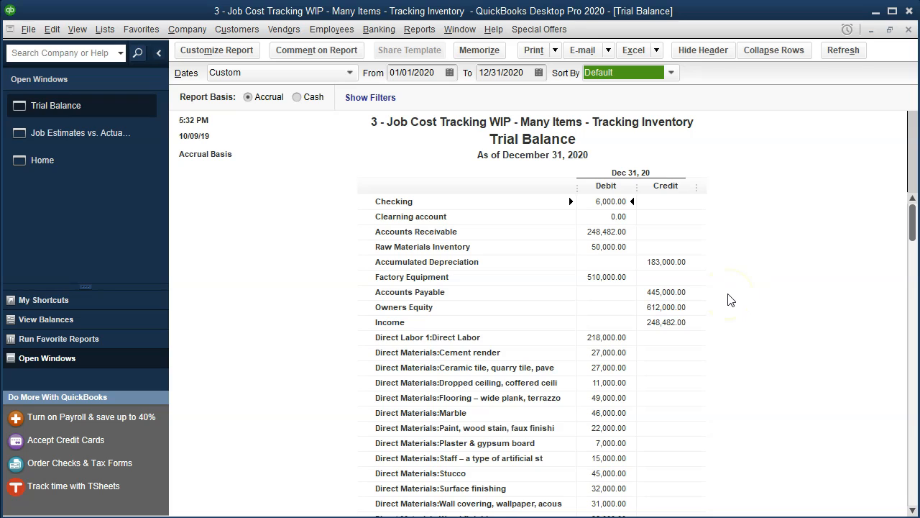
Step: Drill down from the Income balance in the Trial Balance to the job 14 invoice, and return to the report
{"action": "left_click", "coordinate": [663, 325]}
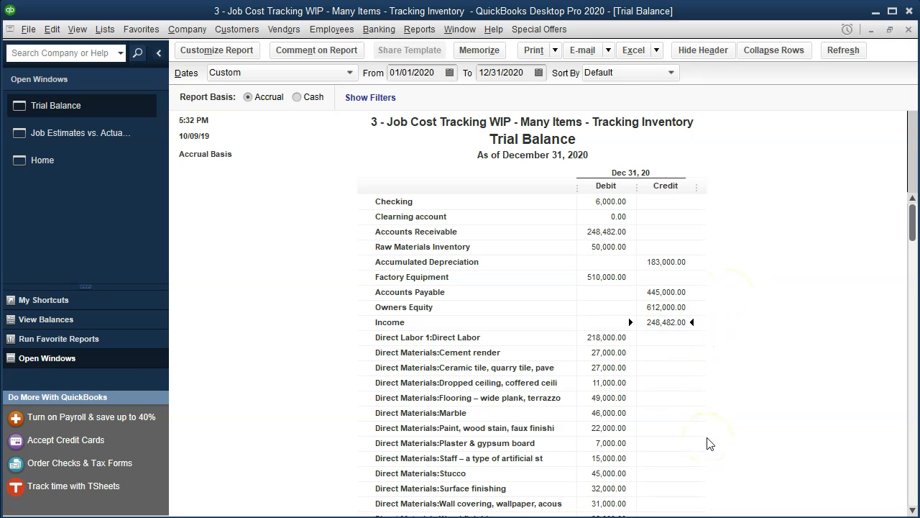
{"action": "double_click", "coordinate": [673, 325]}
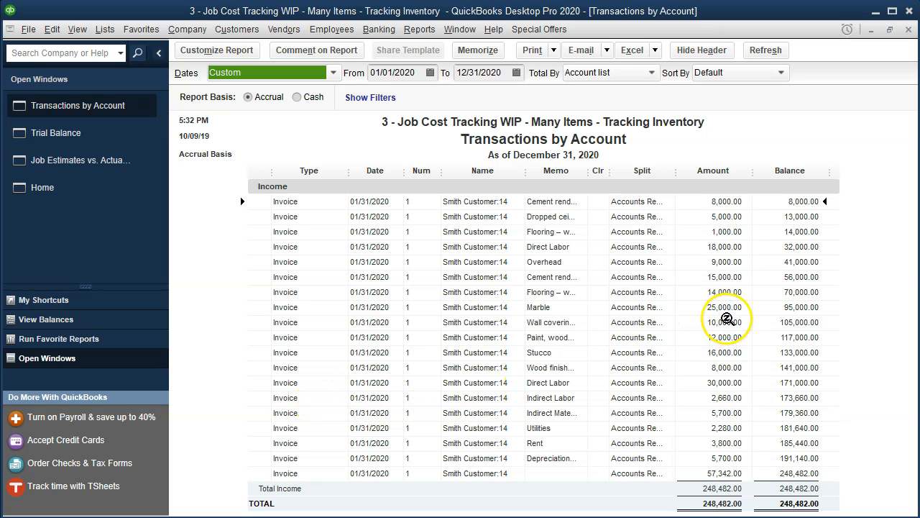
{"action": "double_click", "coordinate": [726, 307]}
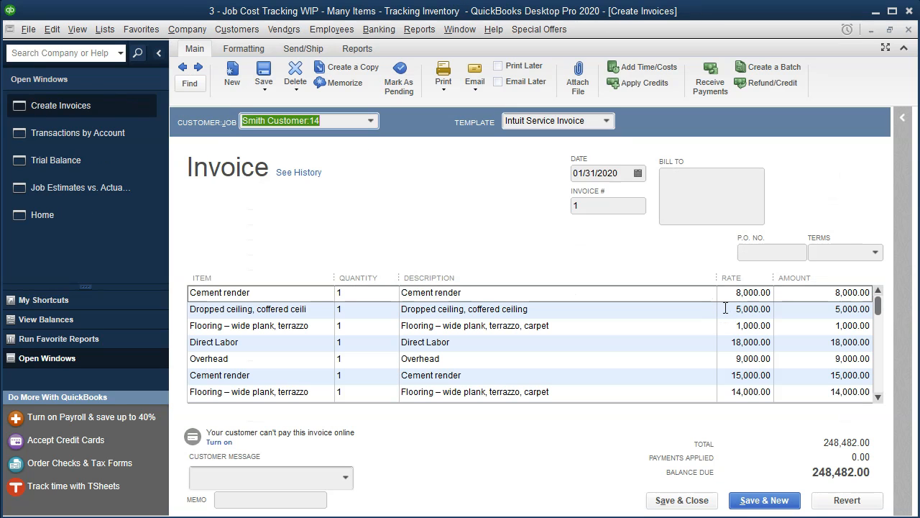
{"action": "left_click", "coordinate": [908, 30]}
{"action": "left_click", "coordinate": [908, 30]}
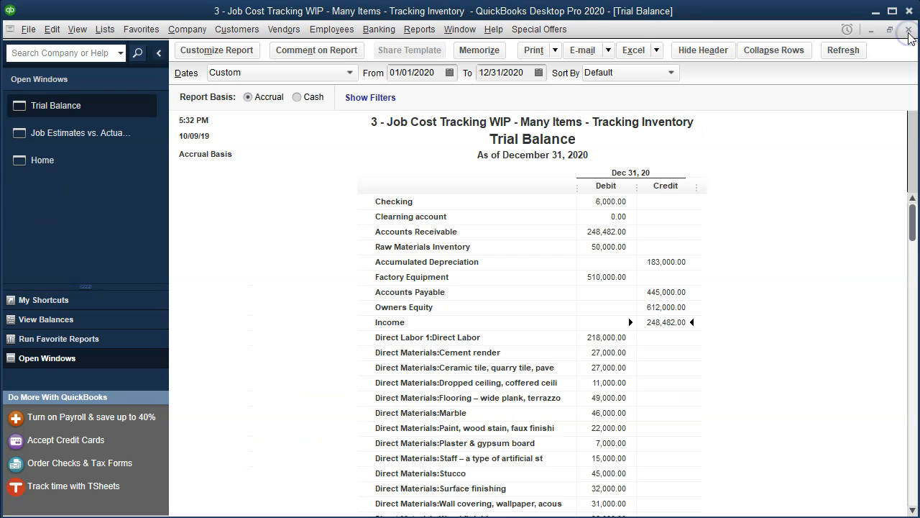
Step: Trace the Accounts Receivable balance in the Trial Balance to its source invoice, and close back to the report
{"action": "left_click", "coordinate": [603, 231]}
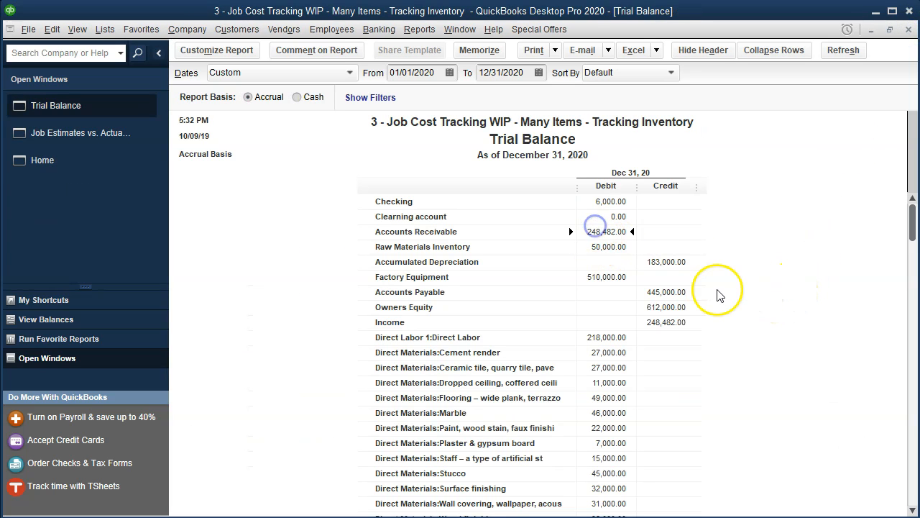
{"action": "double_click", "coordinate": [608, 232]}
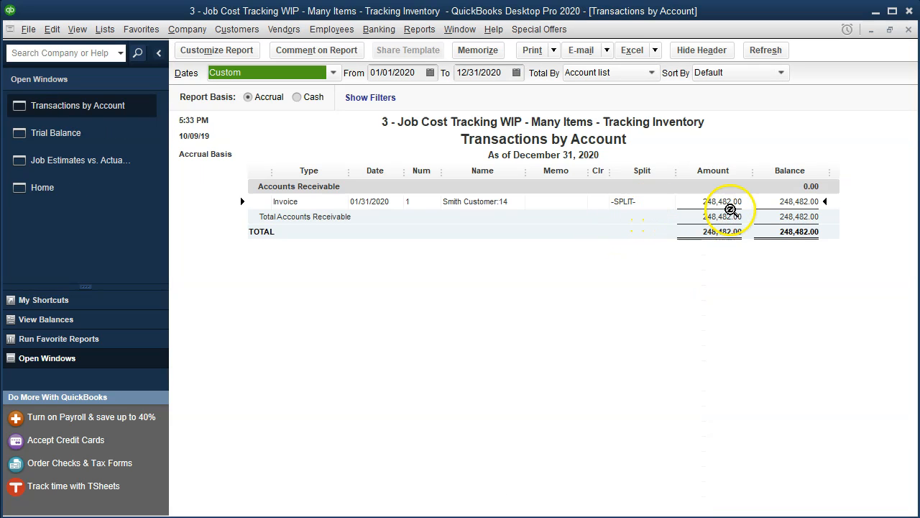
{"action": "double_click", "coordinate": [728, 199]}
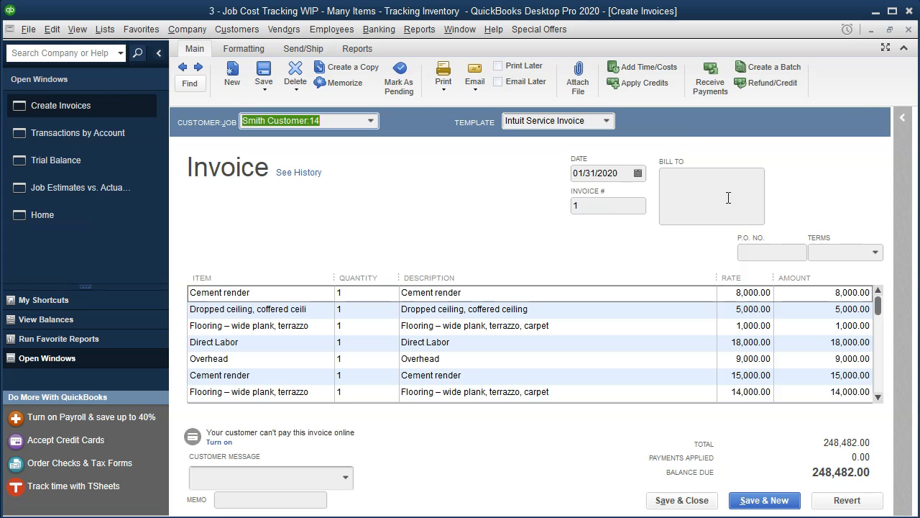
{"action": "left_click", "coordinate": [909, 30]}
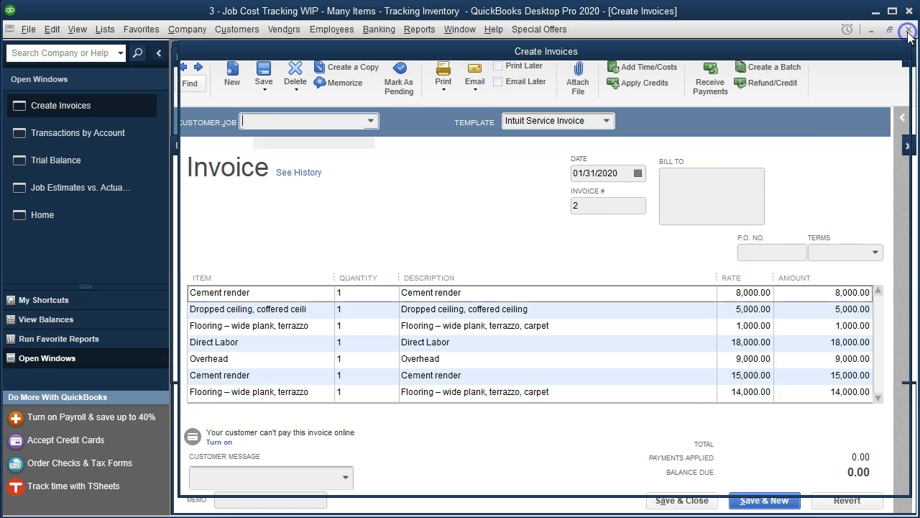
{"action": "left_click", "coordinate": [909, 30]}
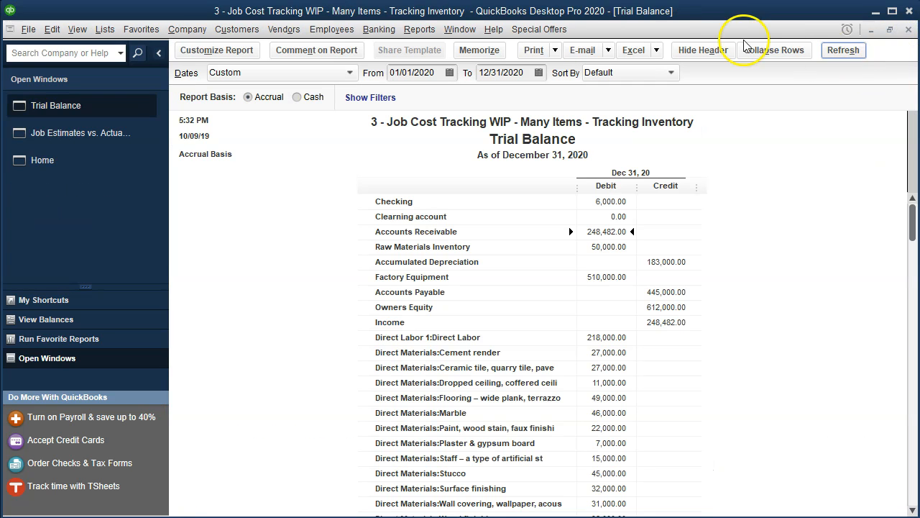
Step: Run the standard Profit & Loss report for 01/01/2020 to 12/31/2020 and review it from income down to net income
{"action": "left_click", "coordinate": [430, 32]}
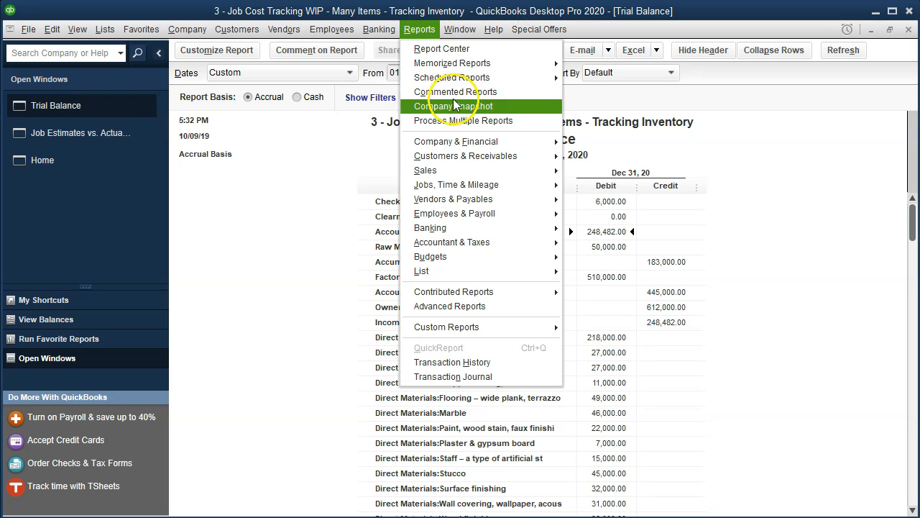
{"action": "mouse_move", "coordinate": [475, 142]}
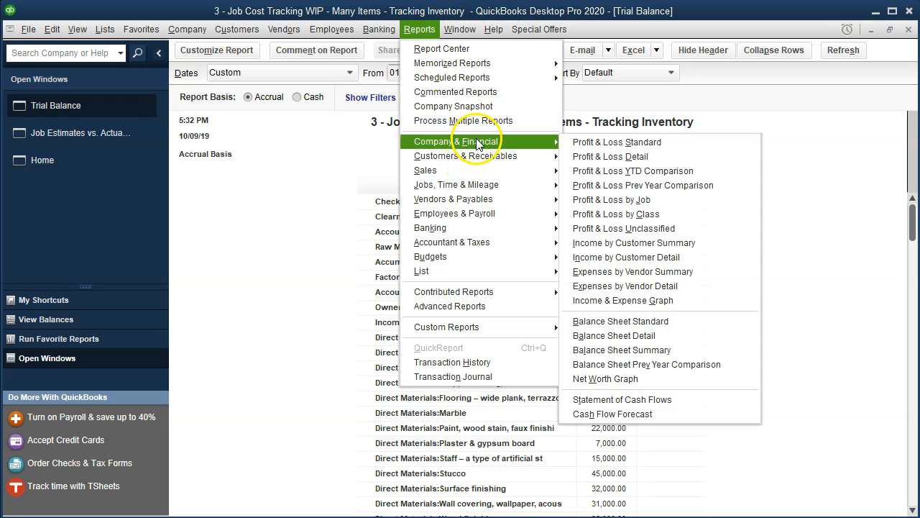
{"action": "left_click", "coordinate": [595, 144]}
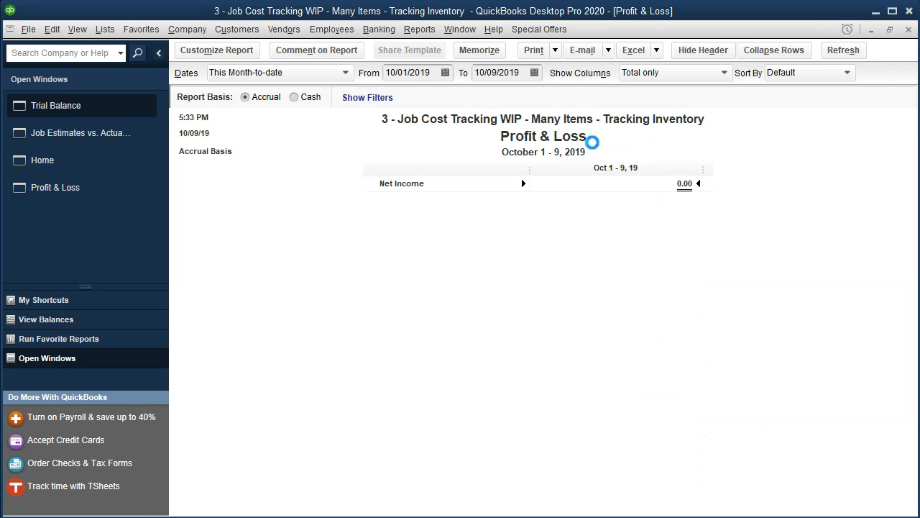
{"action": "key", "text": "Tab"}
{"action": "type", "text": "0"}
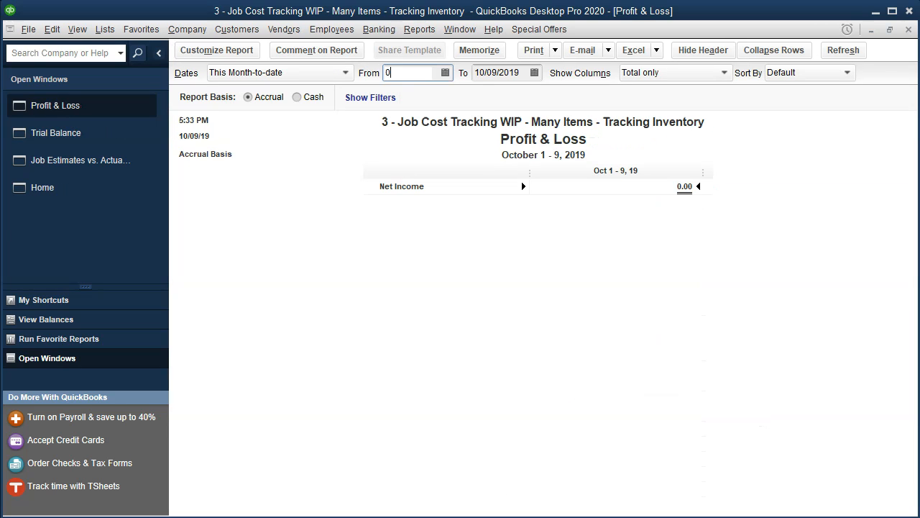
{"action": "type", "text": "1/01/20"}
{"action": "key", "text": "Tab"}
{"action": "type", "text": "123120"}
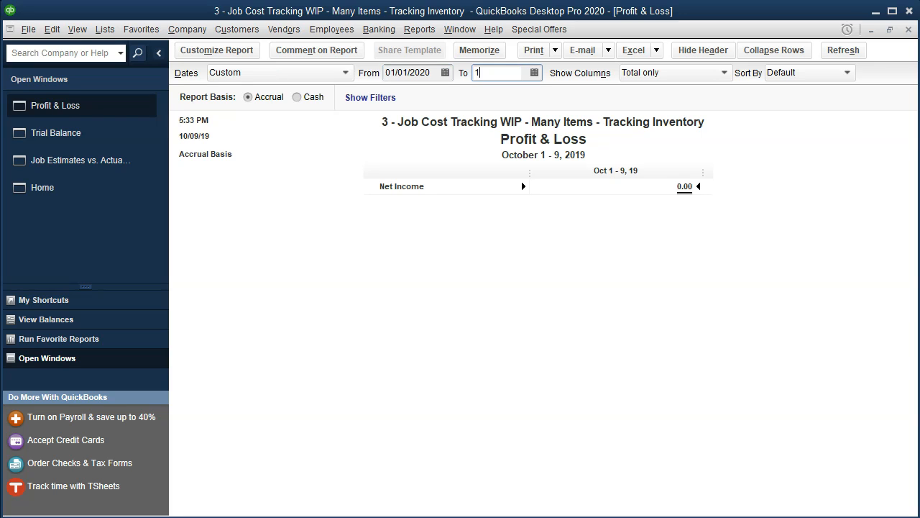
{"action": "key", "text": "Tab"}
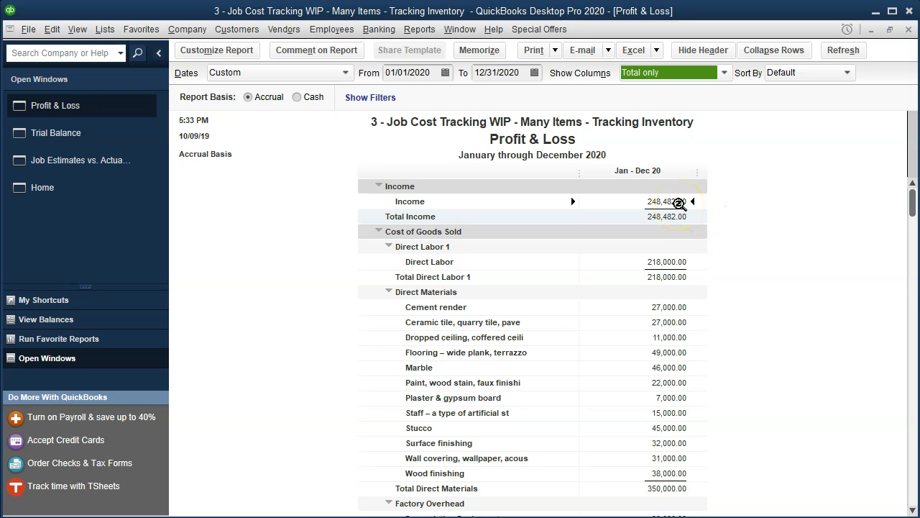
{"action": "scroll", "coordinate": [713, 238], "scroll_direction": "down", "scroll_amount": 1}
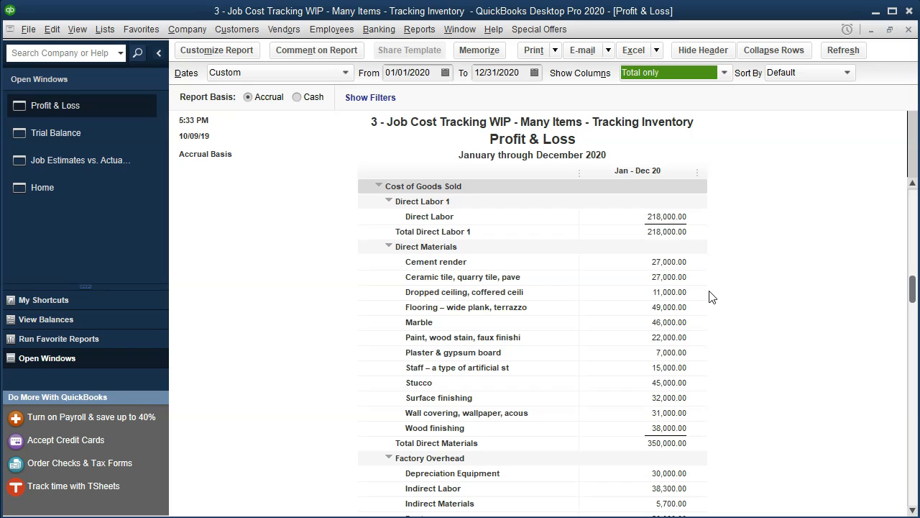
{"action": "scroll", "coordinate": [712, 297], "scroll_direction": "down", "scroll_amount": 3}
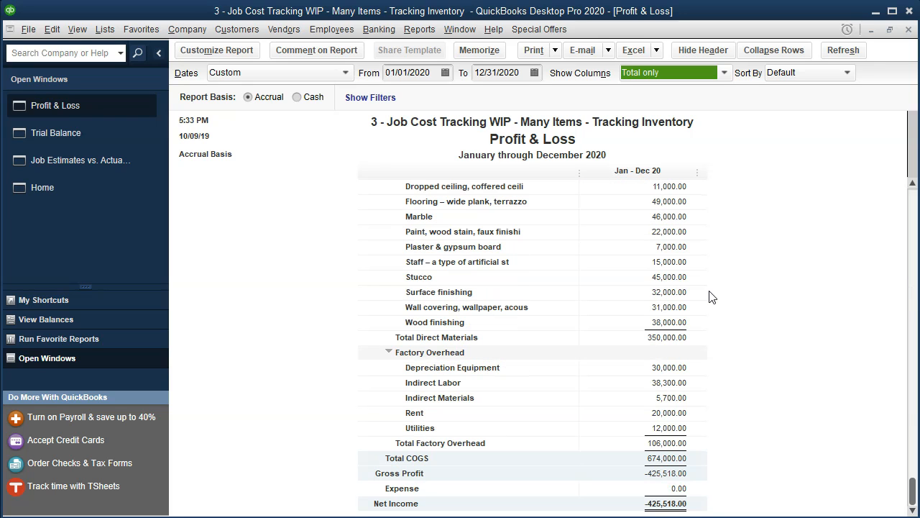
{"action": "scroll", "coordinate": [329, 318], "scroll_direction": "up", "scroll_amount": 3}
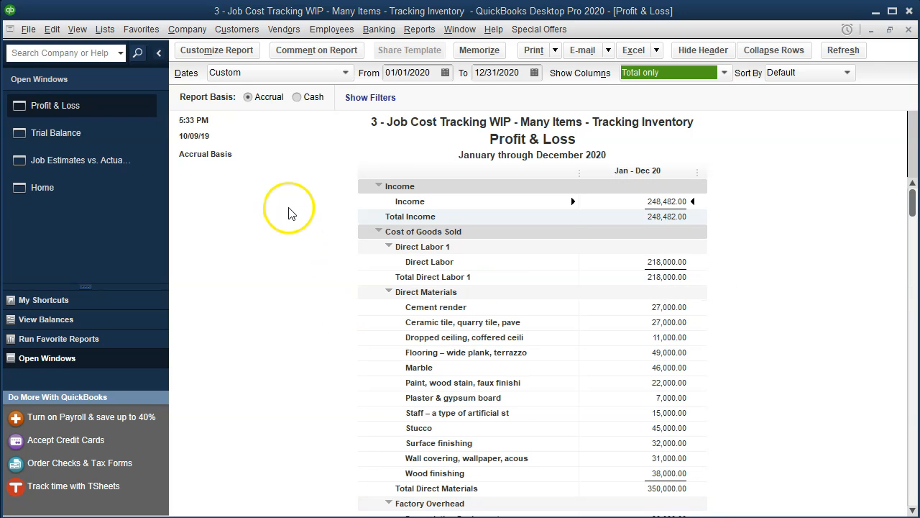
Step: Run the Job Estimates vs. Actuals Summary report for all dates and locate the total actual cost
{"action": "left_click", "coordinate": [420, 30]}
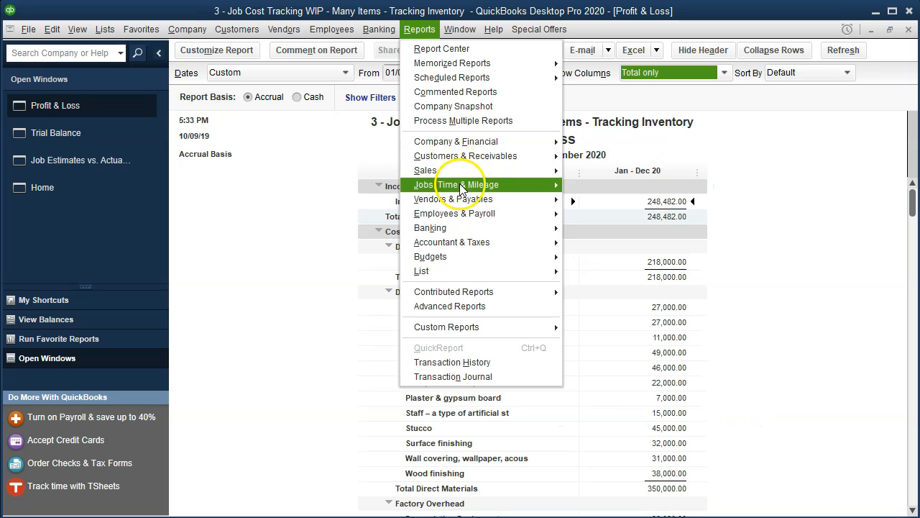
{"action": "mouse_move", "coordinate": [528, 187]}
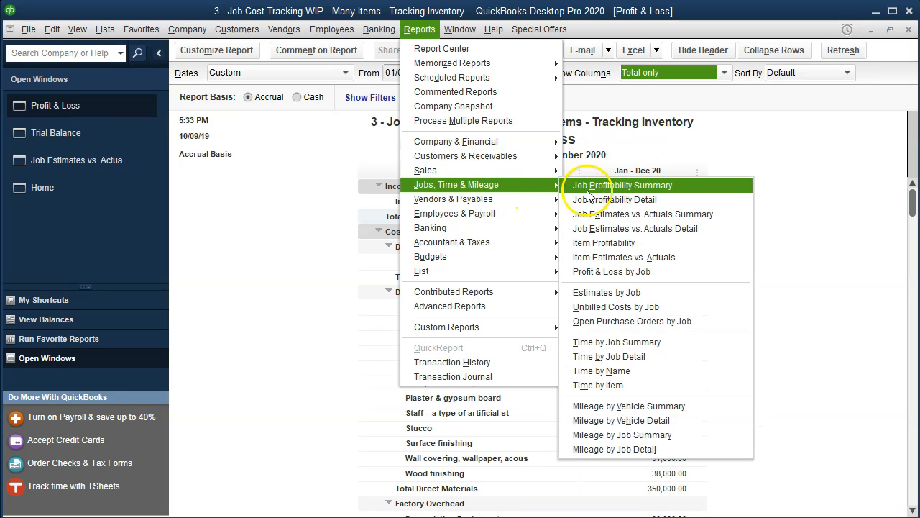
{"action": "left_click", "coordinate": [705, 214]}
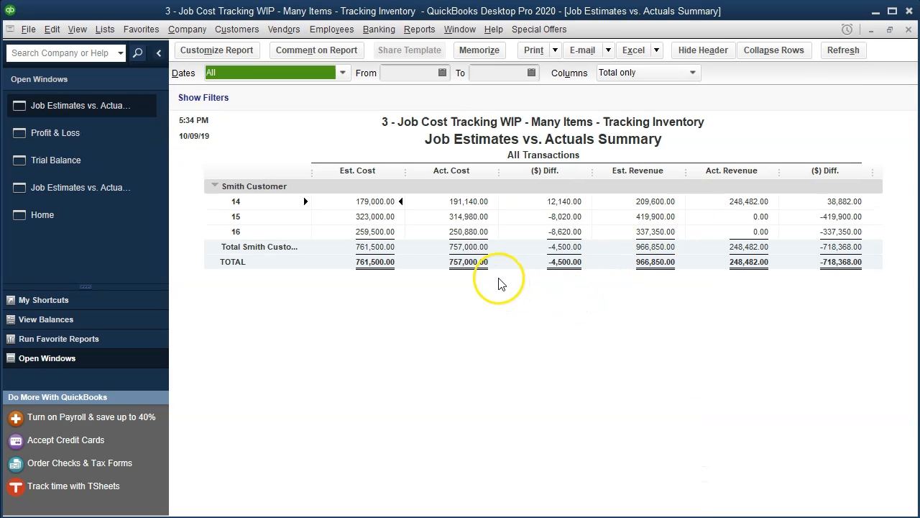
{"action": "left_click", "coordinate": [484, 265]}
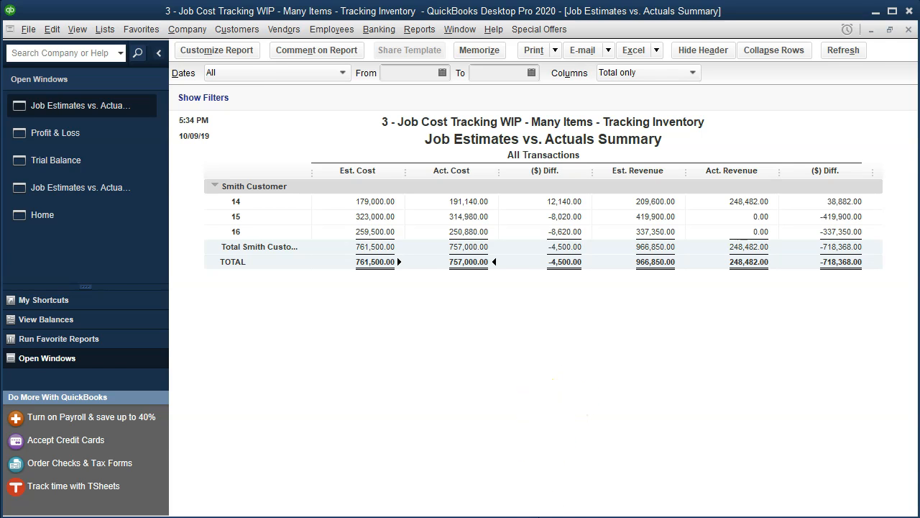
Step: Compare the report's total actual cost with the formula in Excel cell Z17, and return to job 14 in the QuickBooks report
{"action": "key", "text": "alt+Tab"}
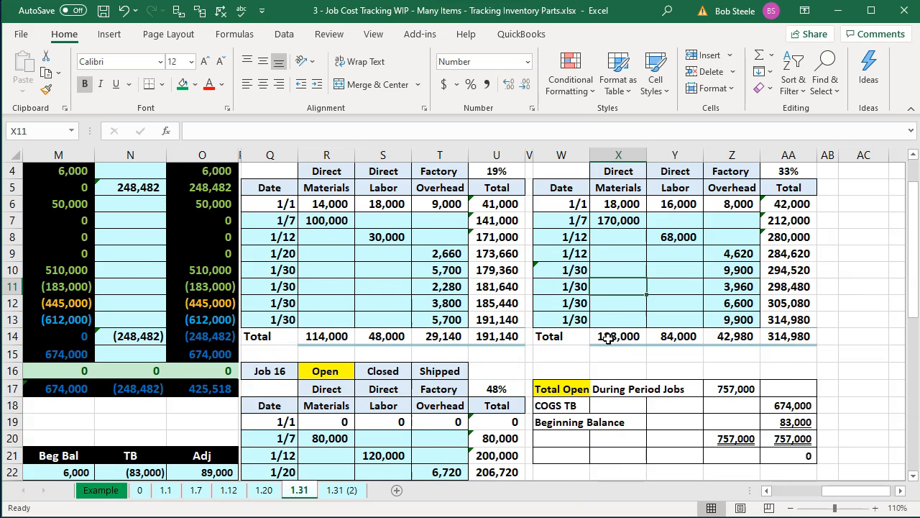
{"action": "scroll", "coordinate": [609, 338], "scroll_direction": "down", "scroll_amount": 1}
{"action": "left_click", "coordinate": [749, 342]}
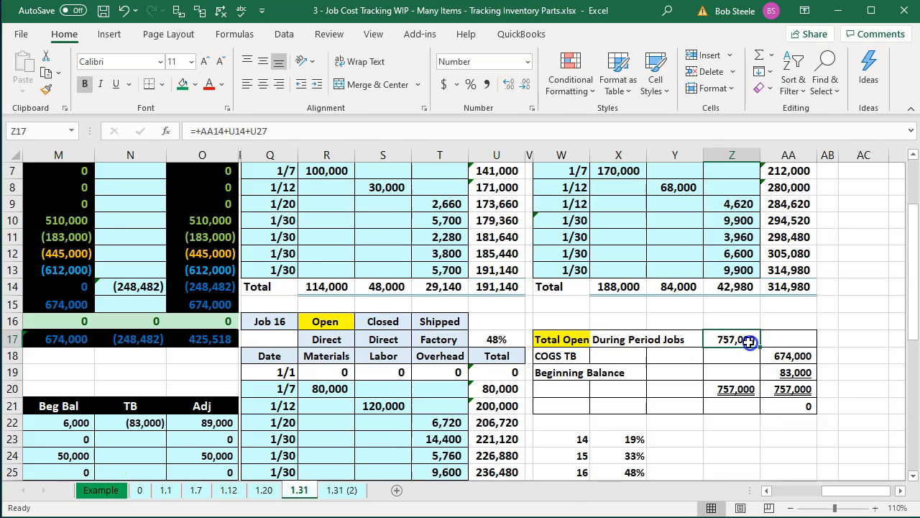
{"action": "double_click", "coordinate": [749, 343]}
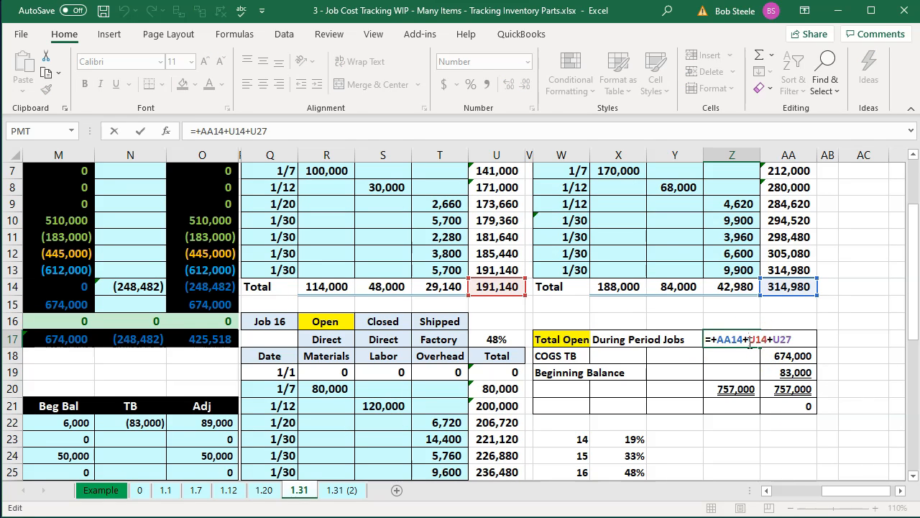
{"action": "key", "text": "Return"}
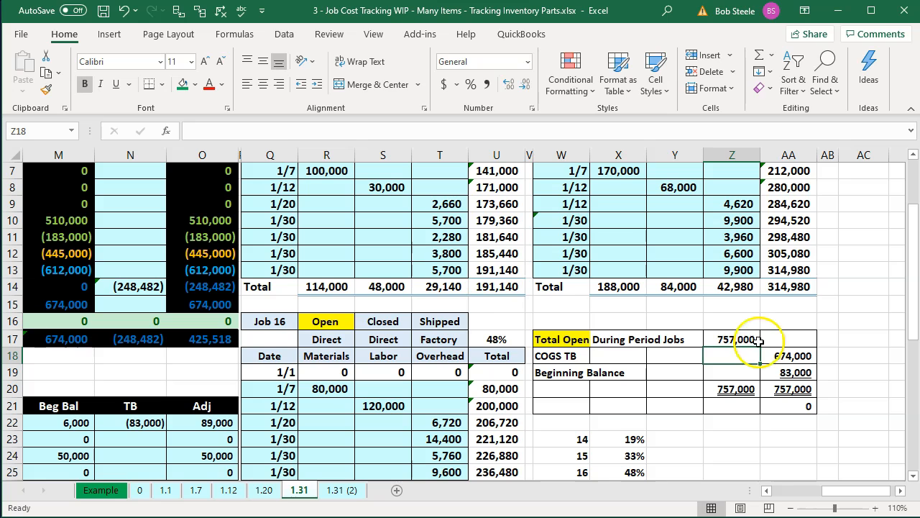
{"action": "left_click", "coordinate": [840, 15]}
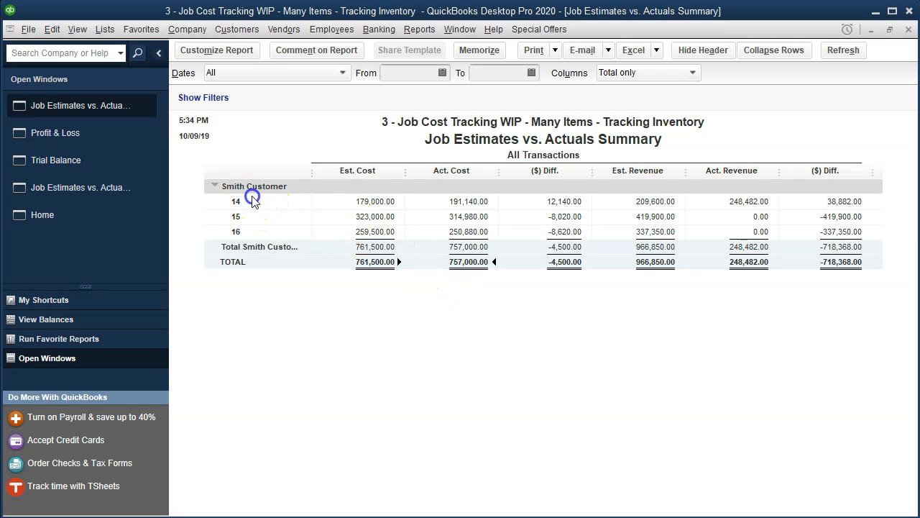
{"action": "left_click", "coordinate": [359, 200]}
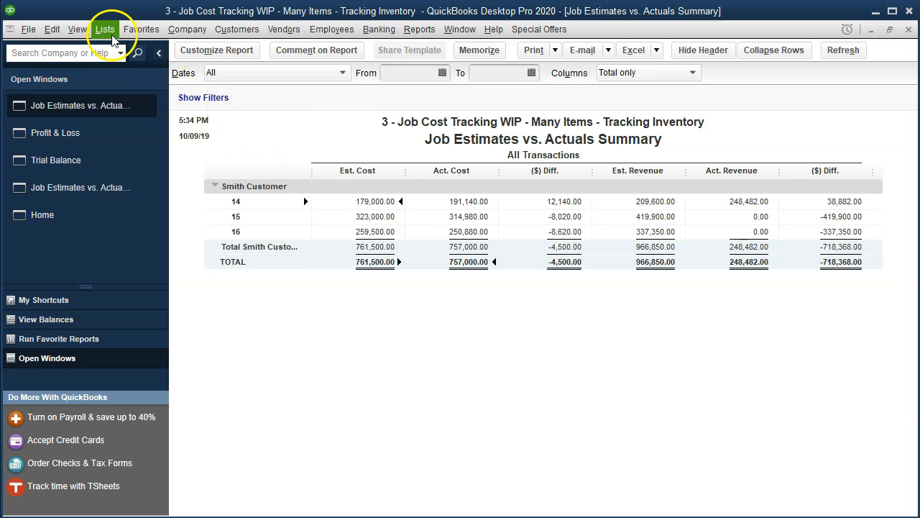
Step: Open job 14 from the Customer Center, rename it "14 - Closed", check its job info, and save the job
{"action": "left_click", "coordinate": [238, 29]}
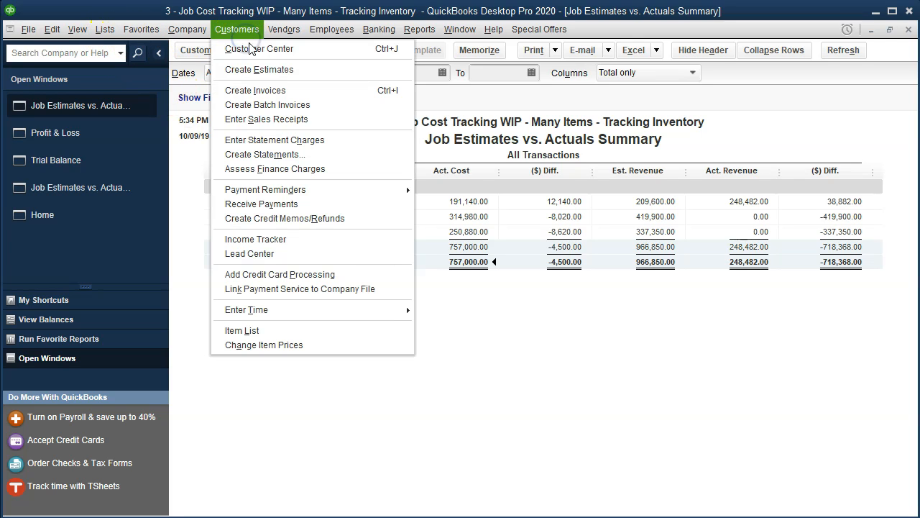
{"action": "left_click", "coordinate": [286, 49]}
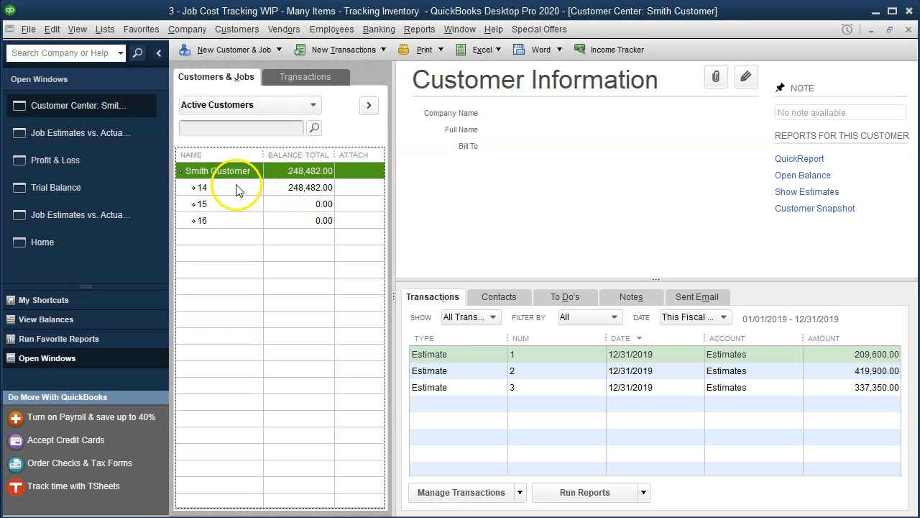
{"action": "double_click", "coordinate": [238, 187]}
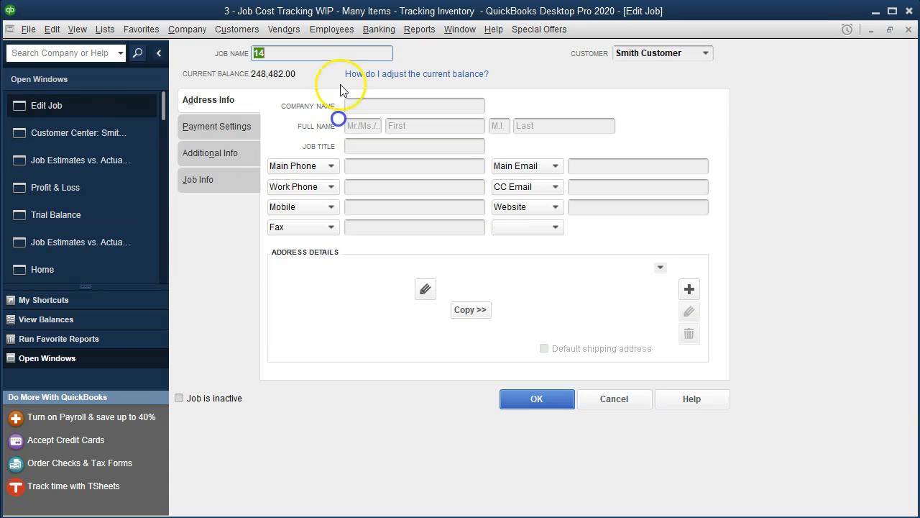
{"action": "left_click", "coordinate": [330, 52]}
{"action": "type", "text": "- Closed"}
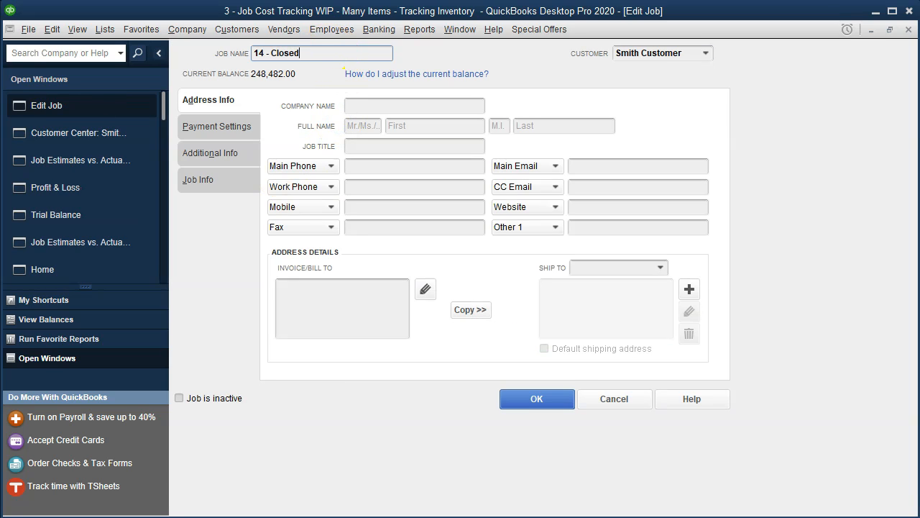
{"action": "left_click", "coordinate": [209, 181]}
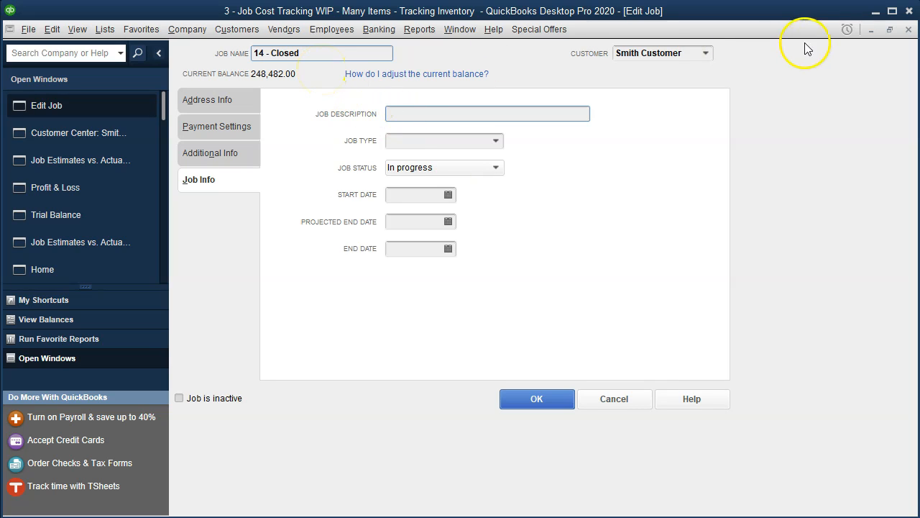
{"action": "left_click", "coordinate": [560, 399]}
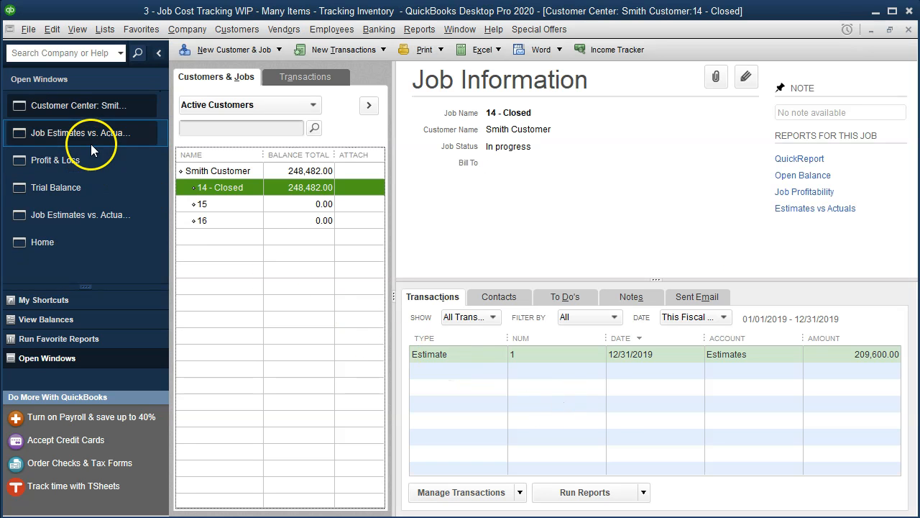
Step: Refresh the Job Estimates vs. Actuals Summary report without further refresh prompts and review the costs of job 14 - Closed and job 16
{"action": "left_click", "coordinate": [91, 144]}
{"action": "left_click", "coordinate": [240, 166]}
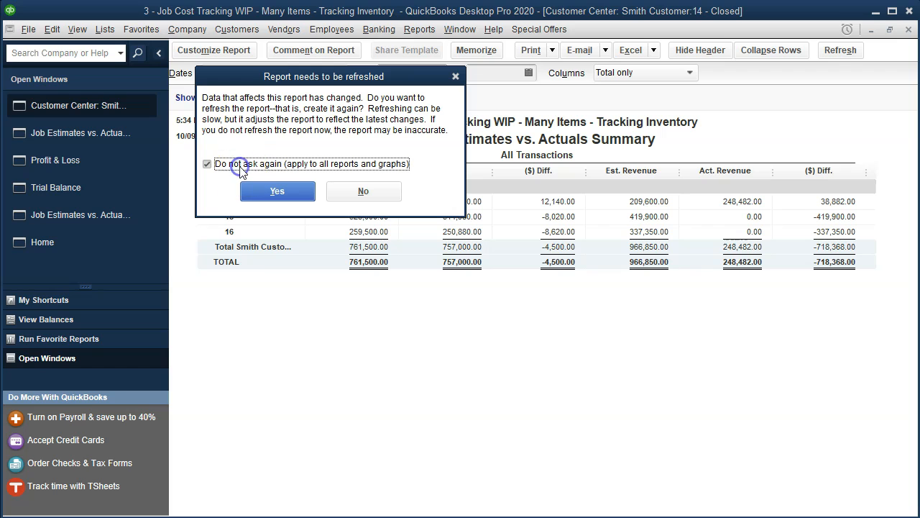
{"action": "left_click", "coordinate": [297, 187]}
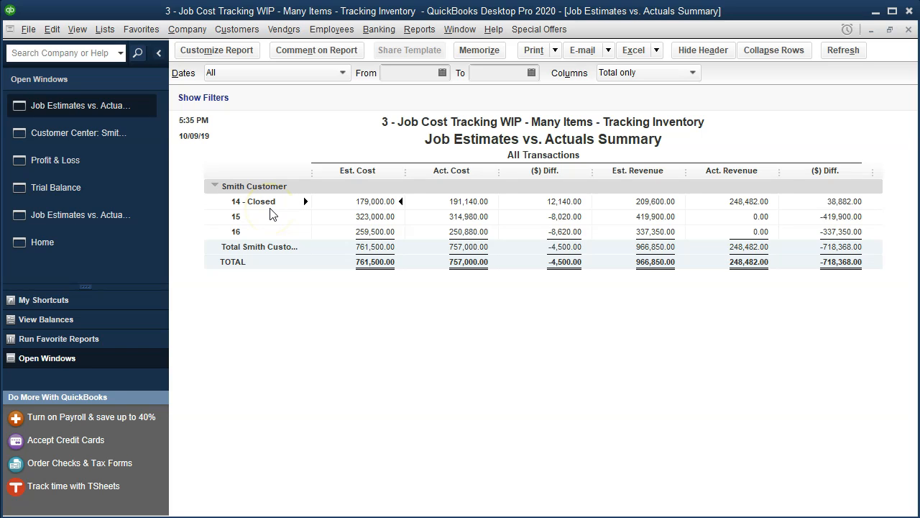
{"action": "left_click", "coordinate": [453, 202]}
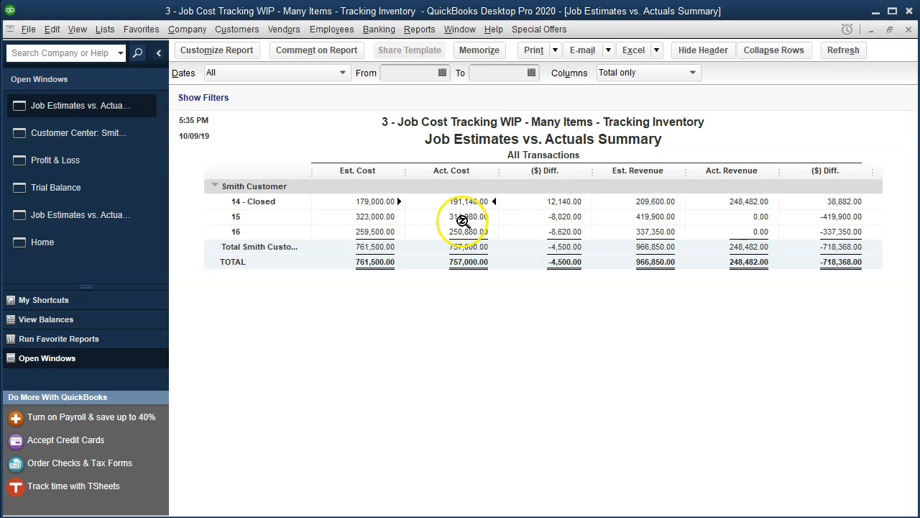
{"action": "left_click", "coordinate": [464, 230]}
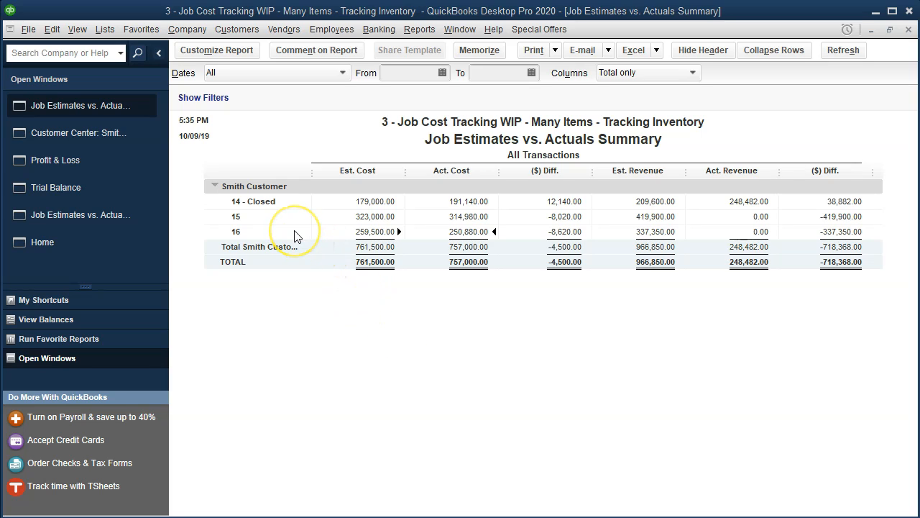
{"action": "left_click", "coordinate": [282, 205]}
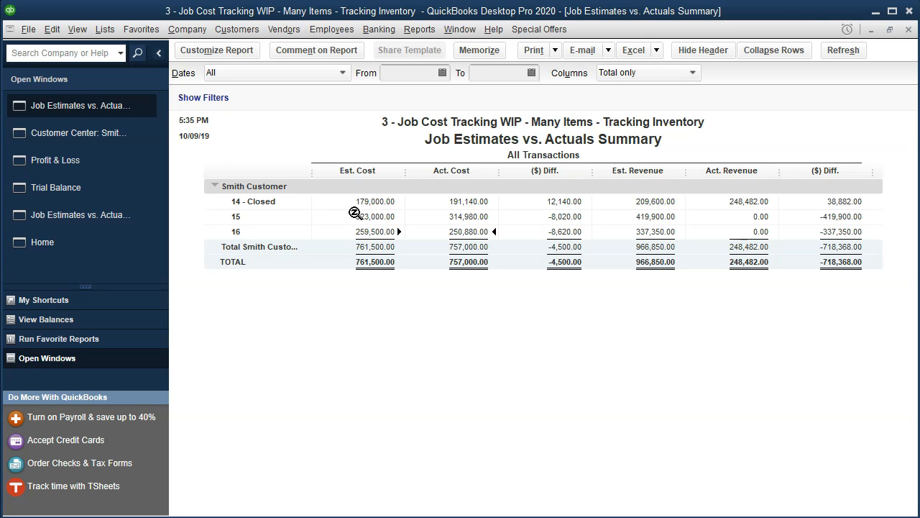
Step: Edit job 14 - Closed from the Customer Center, set its job status to Closed, and save it
{"action": "left_click", "coordinate": [71, 142]}
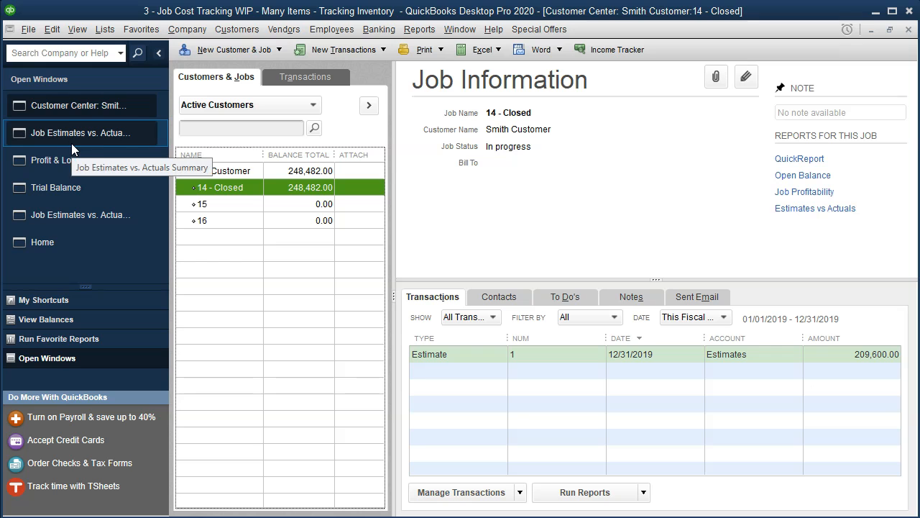
{"action": "double_click", "coordinate": [243, 193]}
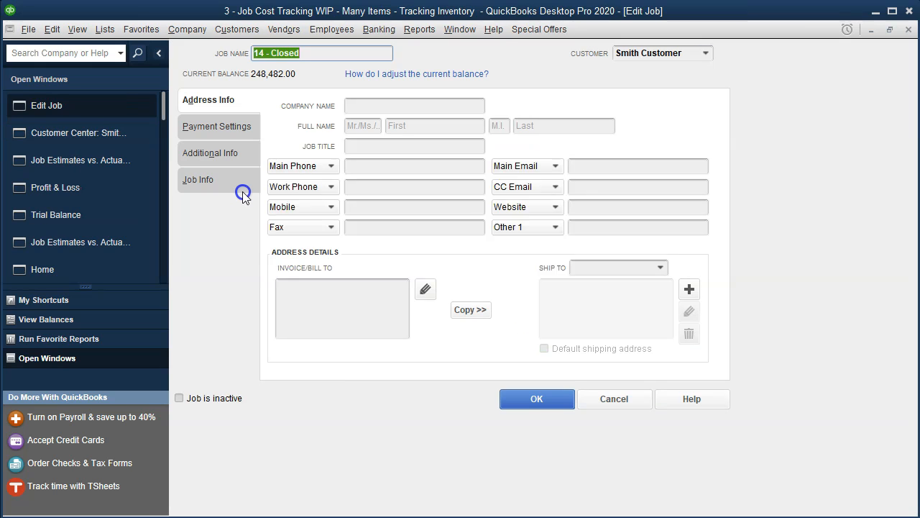
{"action": "left_click", "coordinate": [214, 182]}
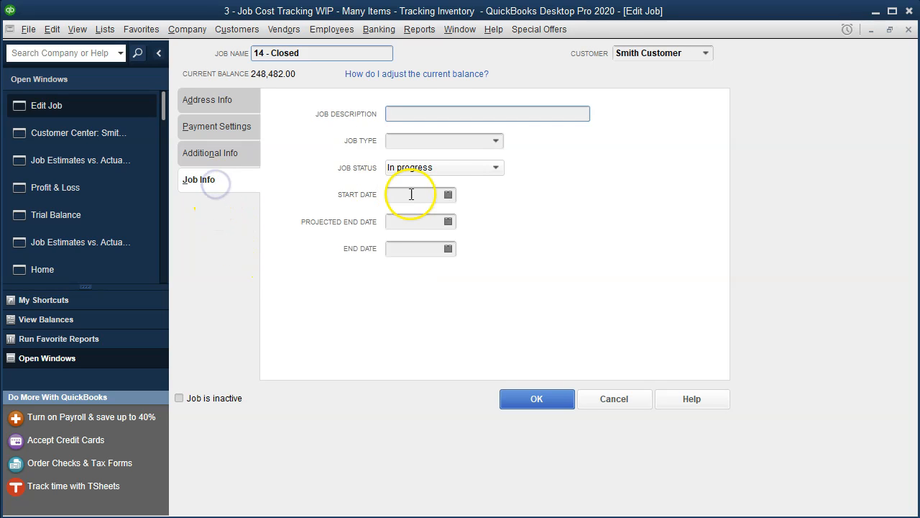
{"action": "left_click", "coordinate": [484, 170]}
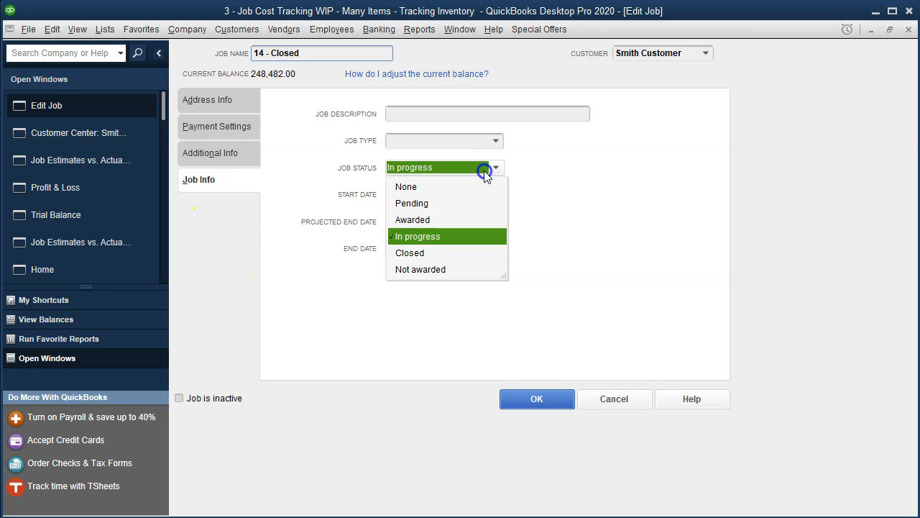
{"action": "left_click", "coordinate": [414, 253]}
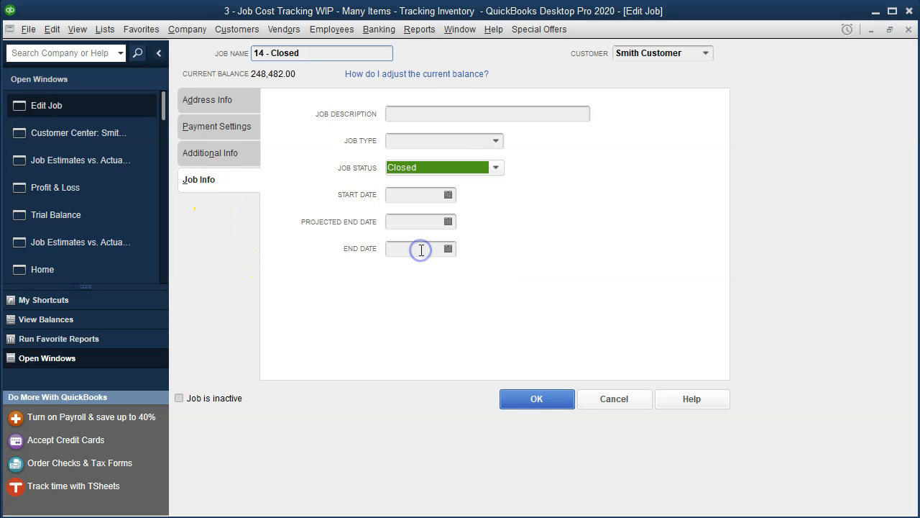
{"action": "left_click", "coordinate": [523, 400]}
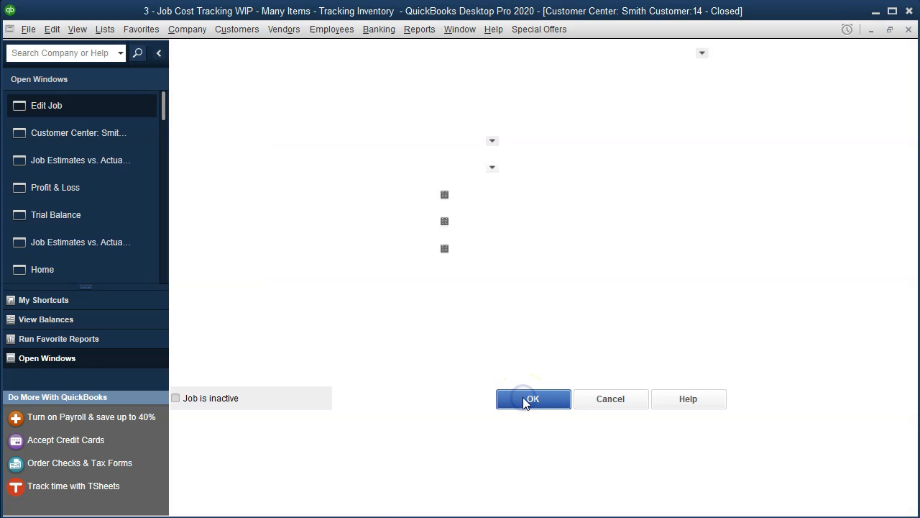
Step: Filter the Job Estimates vs. Actuals Summary report to jobs with the job status In progress
{"action": "left_click", "coordinate": [75, 137]}
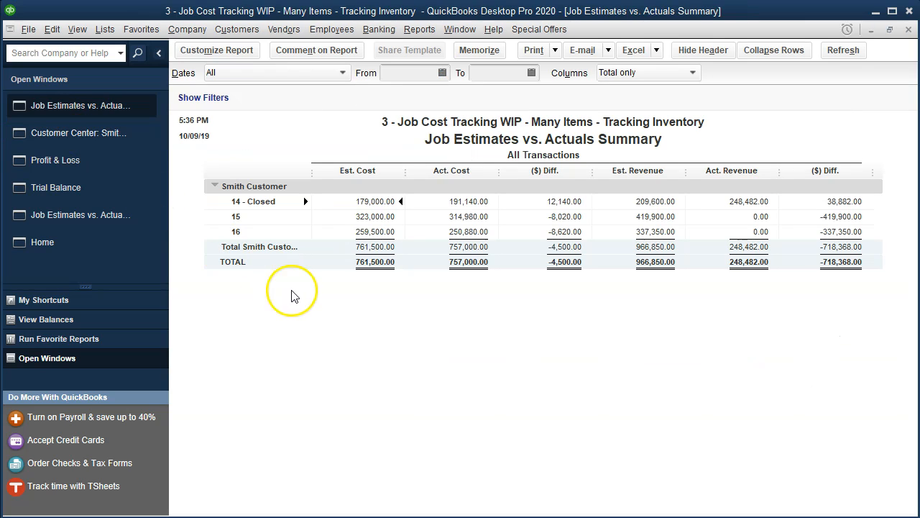
{"action": "left_click", "coordinate": [202, 57]}
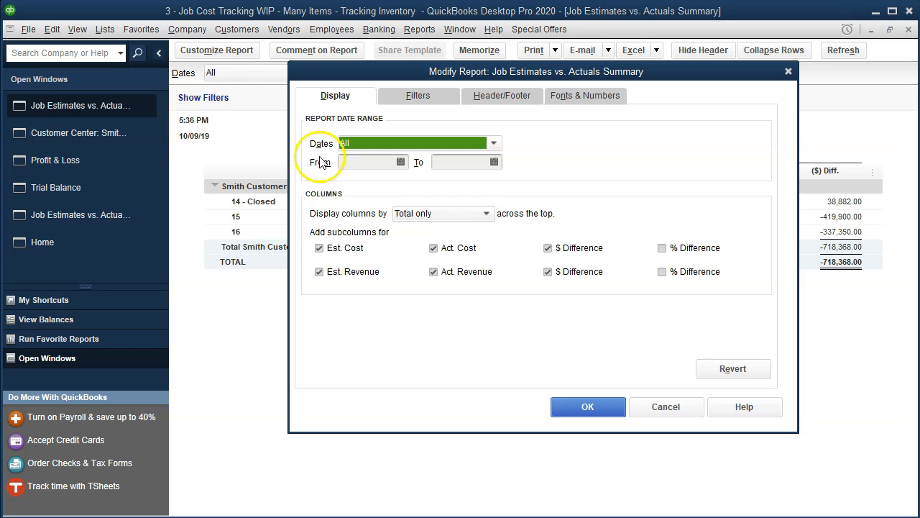
{"action": "left_click", "coordinate": [417, 101]}
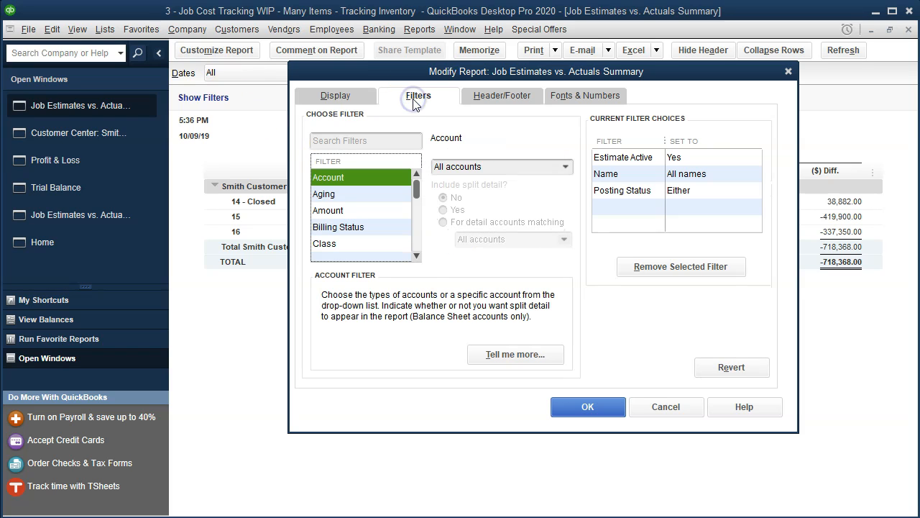
{"action": "left_click", "coordinate": [416, 256]}
{"action": "left_click", "coordinate": [416, 256]}
{"action": "left_click", "coordinate": [416, 256]}
{"action": "left_click", "coordinate": [416, 256]}
{"action": "left_click", "coordinate": [416, 256]}
{"action": "left_click", "coordinate": [416, 256]}
{"action": "left_click", "coordinate": [416, 256]}
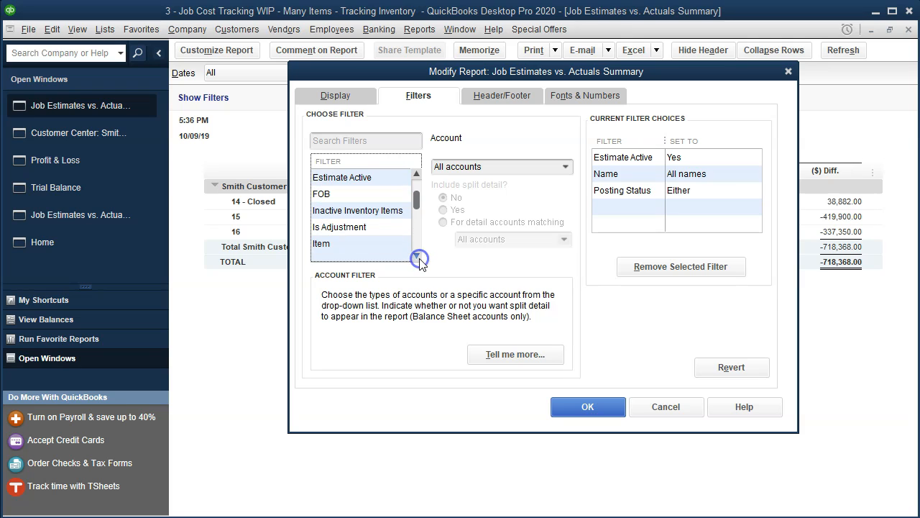
{"action": "left_click", "coordinate": [416, 256]}
{"action": "left_click", "coordinate": [345, 243]}
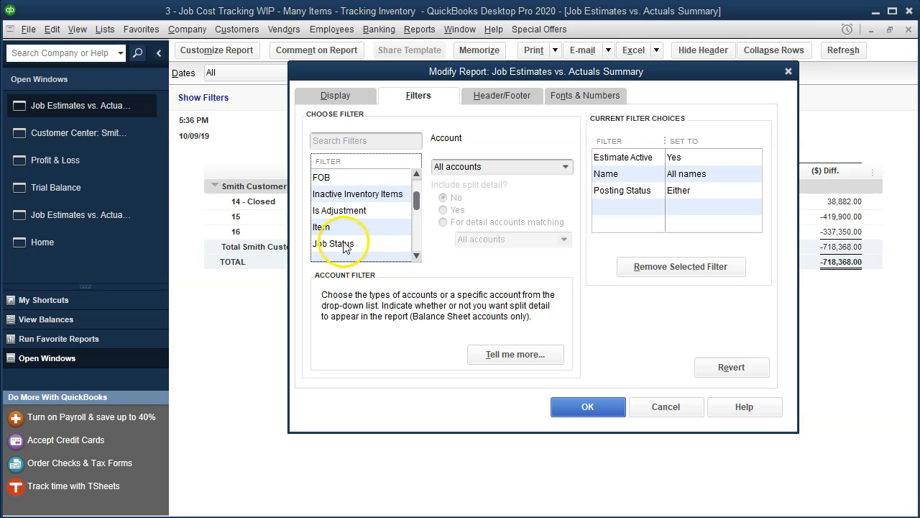
{"action": "left_click", "coordinate": [551, 167]}
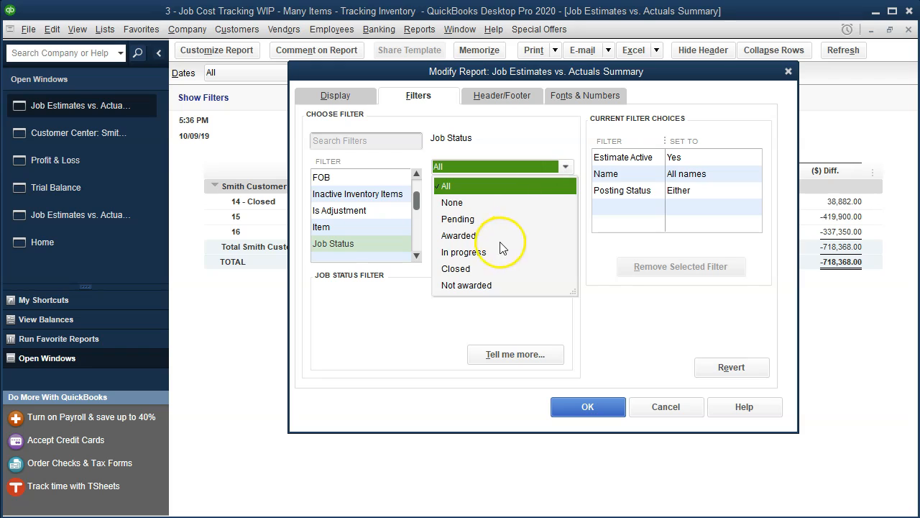
{"action": "left_click", "coordinate": [464, 253]}
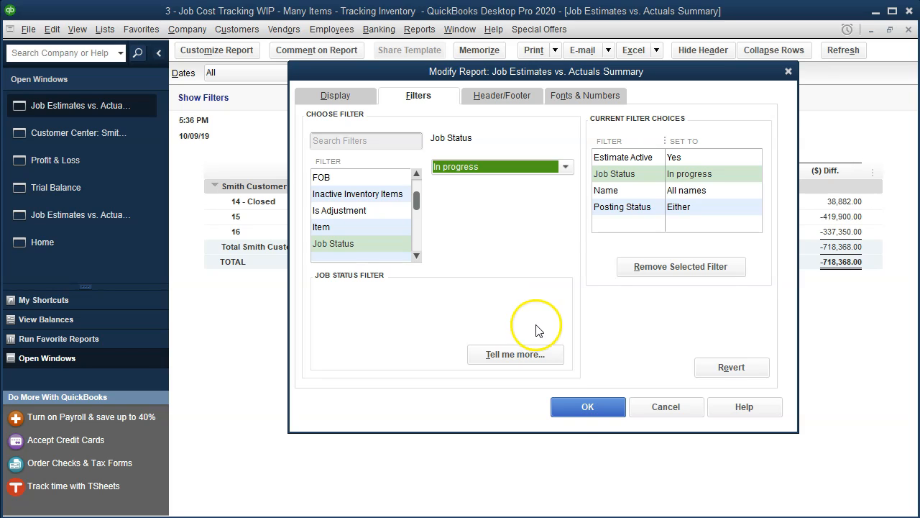
{"action": "left_click", "coordinate": [578, 411]}
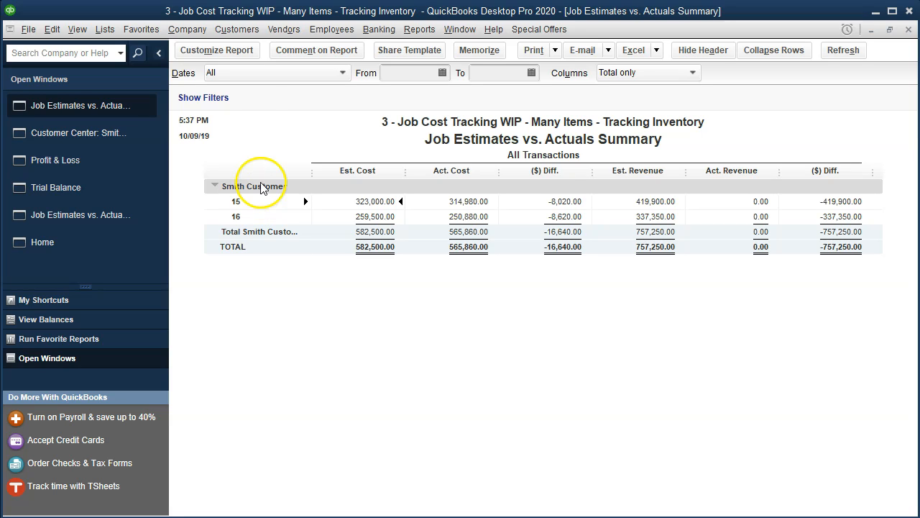
Step: Remove the Job Status filter from the Job Estimates vs. Actuals Summary report
{"action": "left_click", "coordinate": [219, 52]}
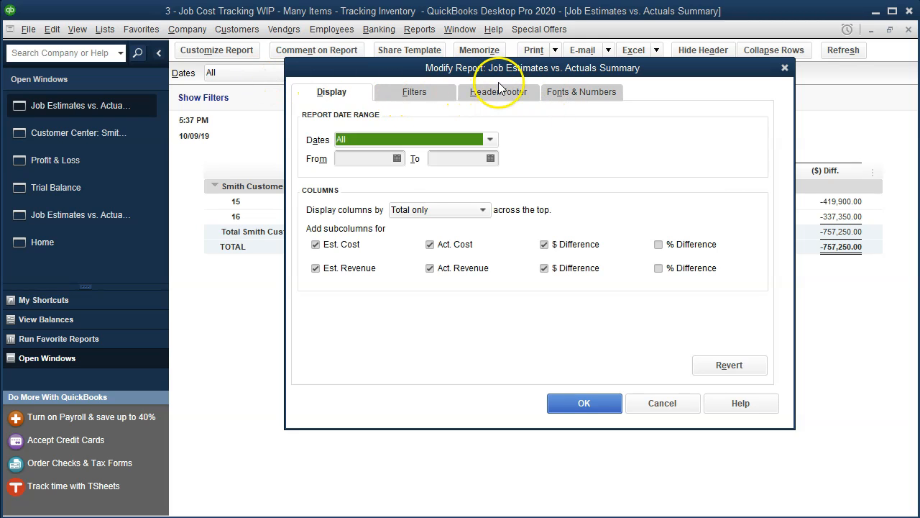
{"action": "left_click", "coordinate": [416, 92]}
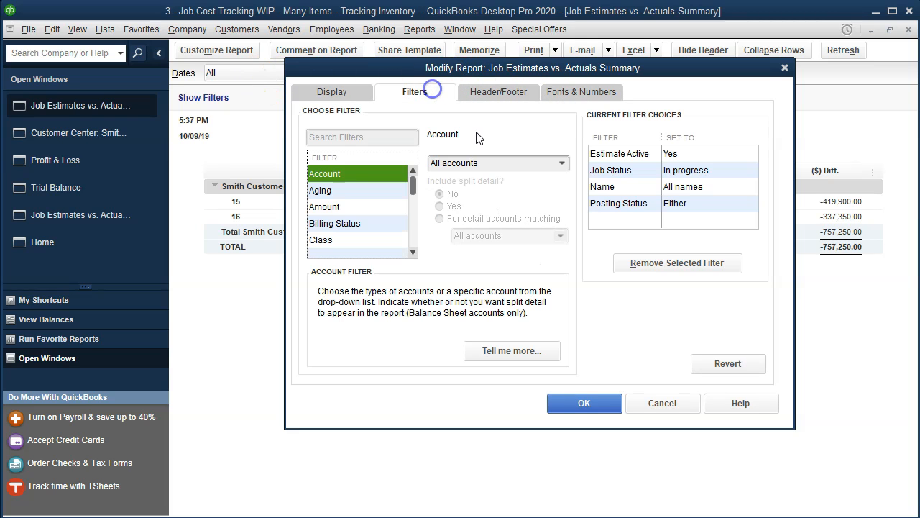
{"action": "left_click", "coordinate": [609, 173]}
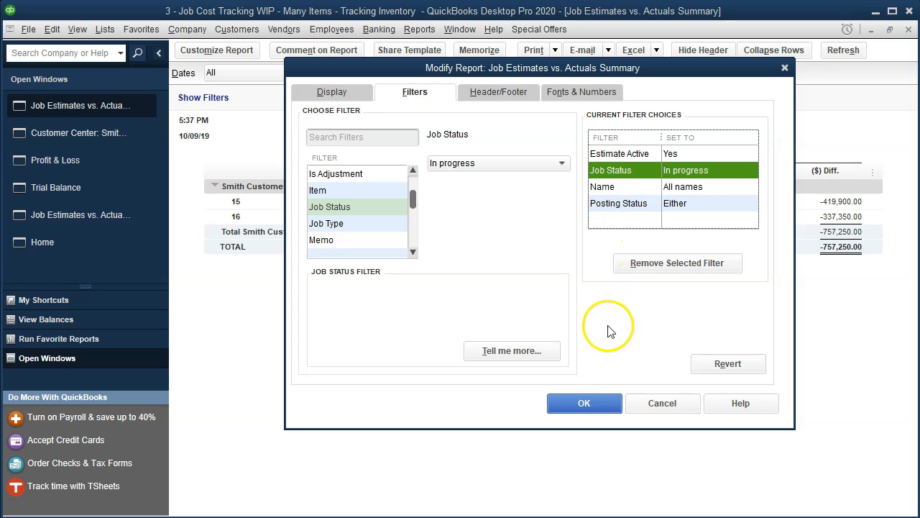
{"action": "left_click", "coordinate": [626, 263]}
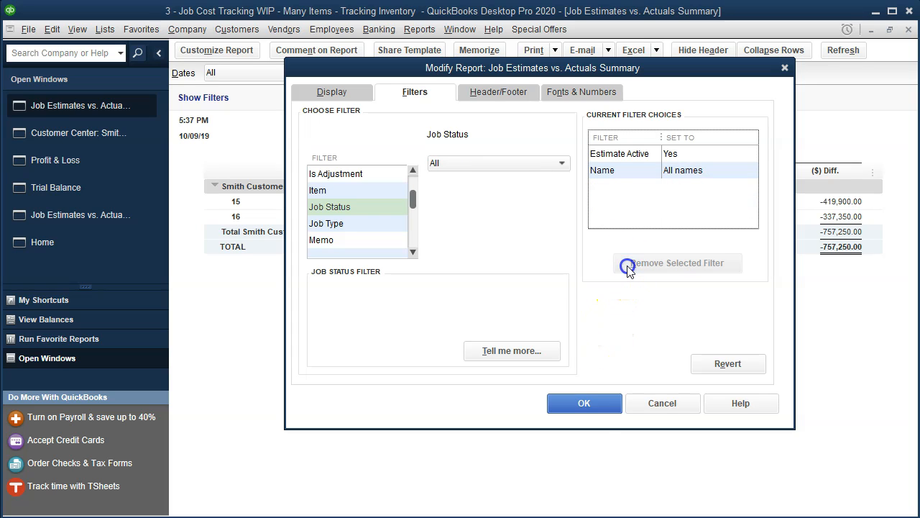
{"action": "left_click", "coordinate": [599, 403]}
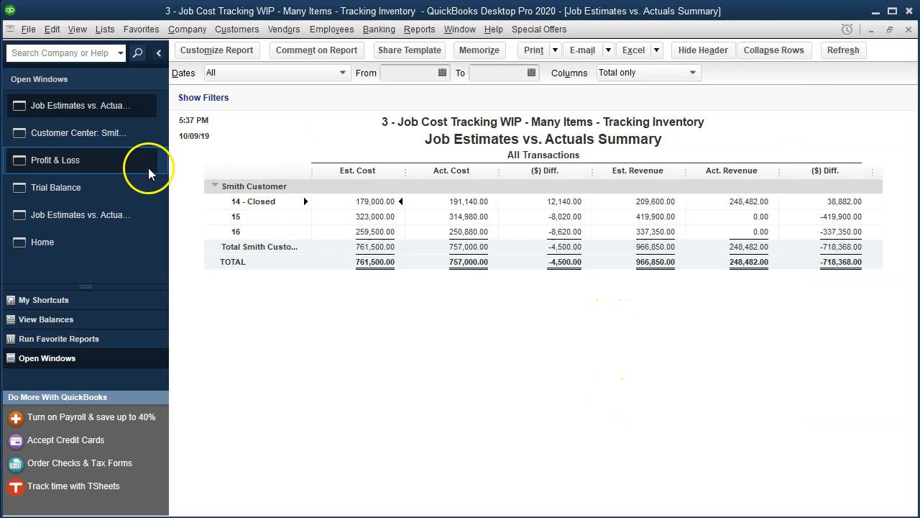
Step: Edit job 14 - Closed from the Customer Center, try the Pending status, and save the job with the status In progress
{"action": "left_click", "coordinate": [83, 133]}
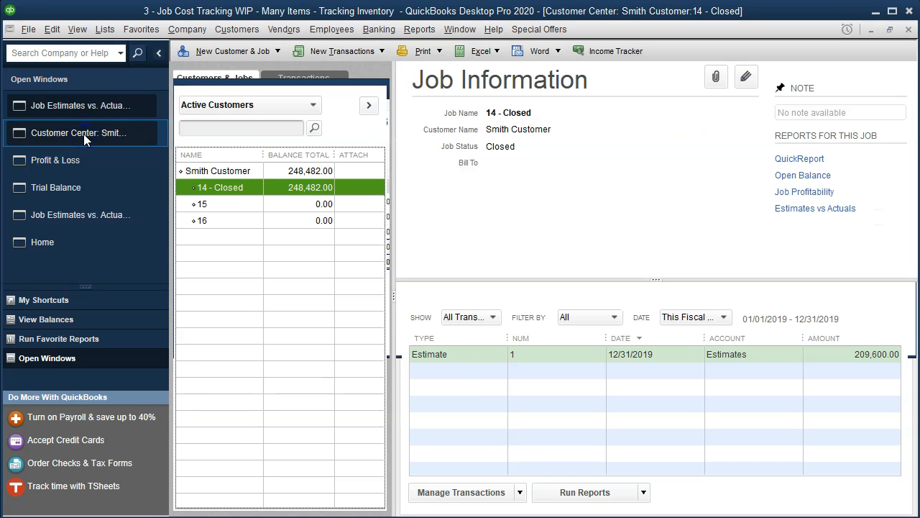
{"action": "left_click", "coordinate": [213, 186]}
{"action": "double_click", "coordinate": [213, 186]}
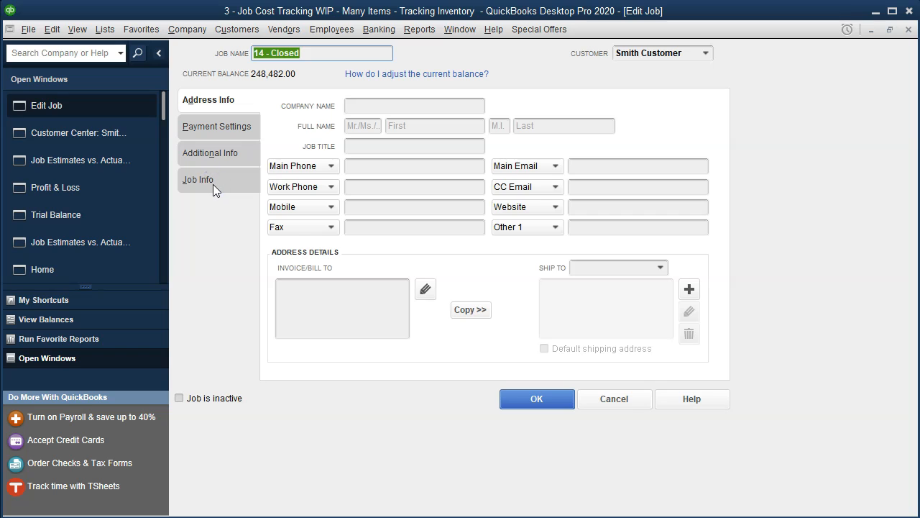
{"action": "left_click", "coordinate": [213, 184]}
{"action": "left_click", "coordinate": [459, 172]}
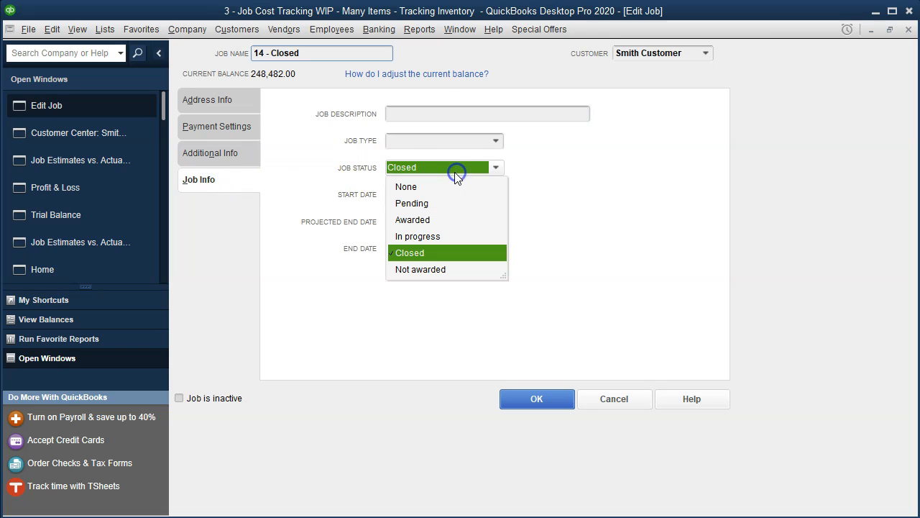
{"action": "left_click", "coordinate": [434, 204]}
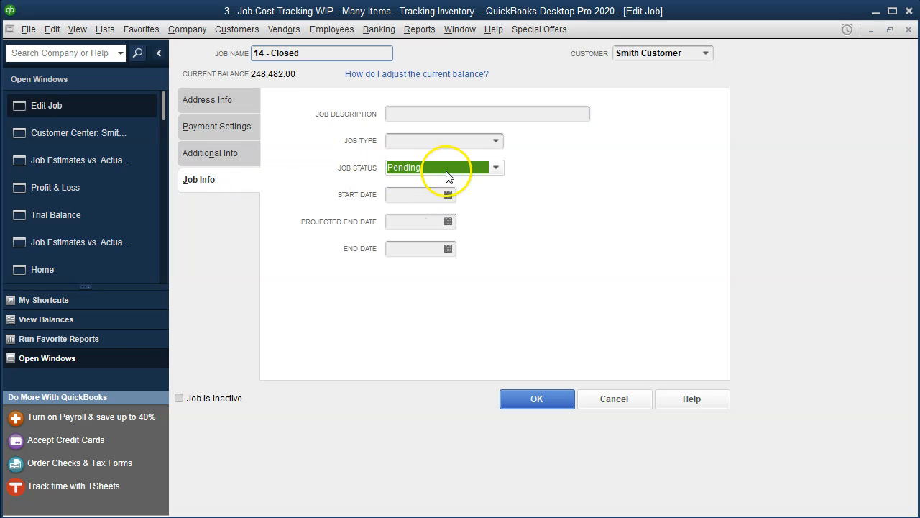
{"action": "left_click", "coordinate": [491, 168]}
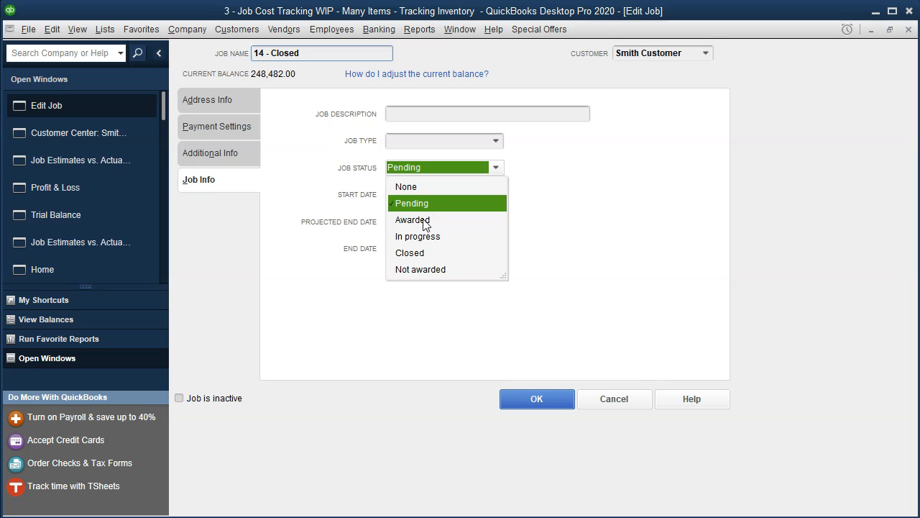
{"action": "left_click", "coordinate": [419, 236]}
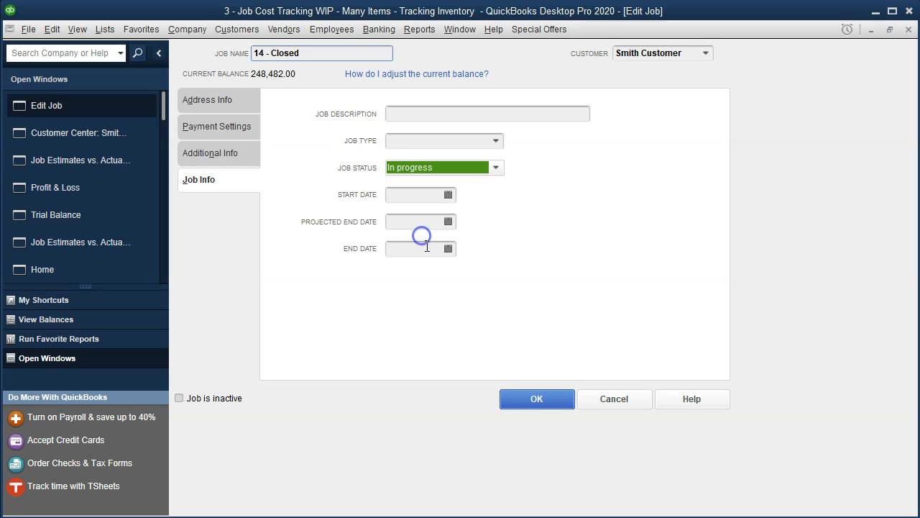
{"action": "left_click", "coordinate": [533, 399]}
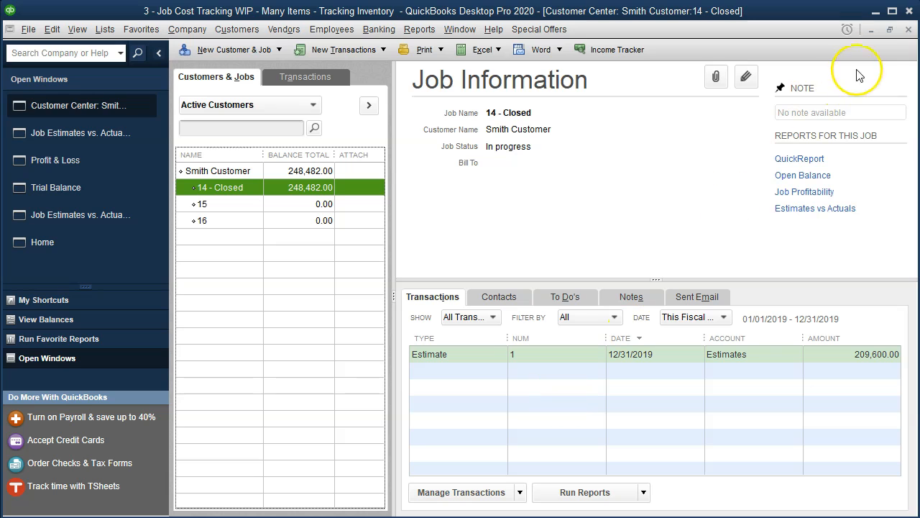
Step: Close the Customer Center and review the Profit & Loss report down to cost of goods sold and net income
{"action": "left_click", "coordinate": [909, 30]}
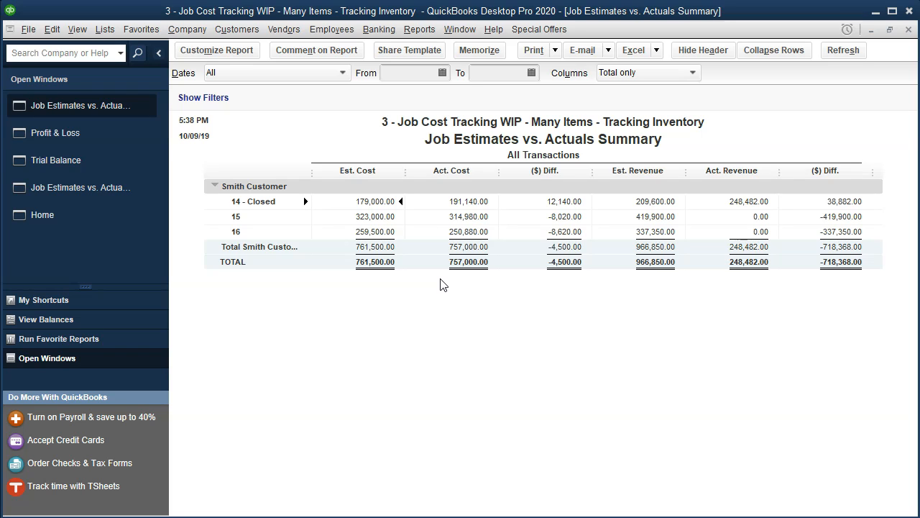
{"action": "left_click", "coordinate": [100, 140]}
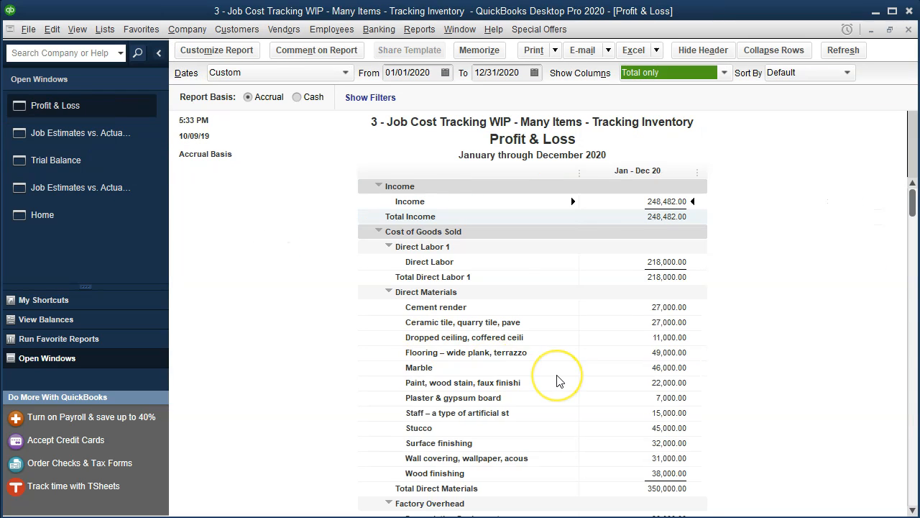
{"action": "scroll", "coordinate": [559, 381], "scroll_direction": "down", "scroll_amount": 2}
{"action": "scroll", "coordinate": [559, 381], "scroll_direction": "down", "scroll_amount": 2}
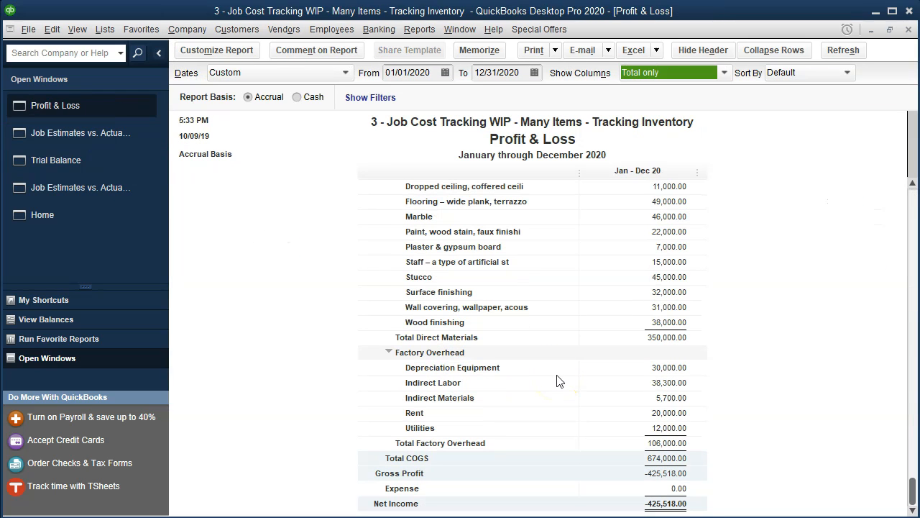
{"action": "scroll", "coordinate": [716, 364], "scroll_direction": "up", "scroll_amount": 1}
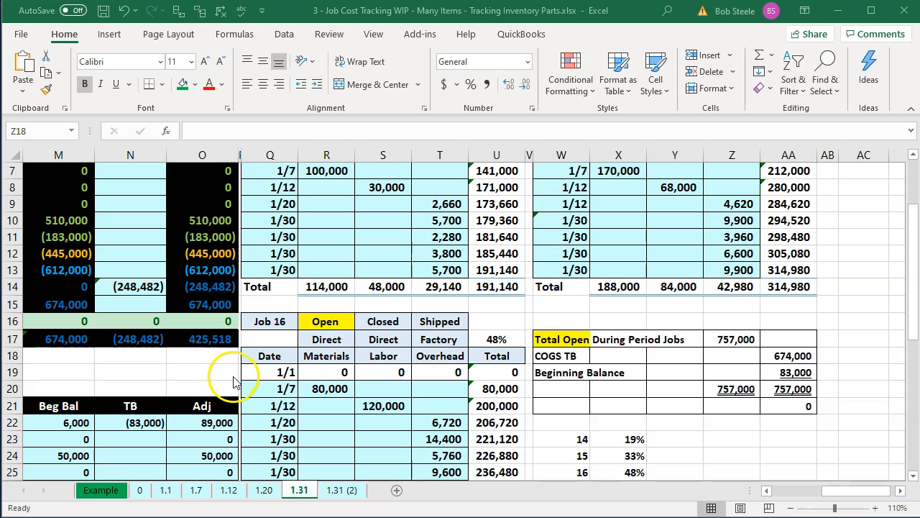
Step: Open the 1.31 (2) worksheet in Excel and examine the adjusting entry for work in process, capital and cost of goods sold
{"action": "left_click", "coordinate": [238, 374]}
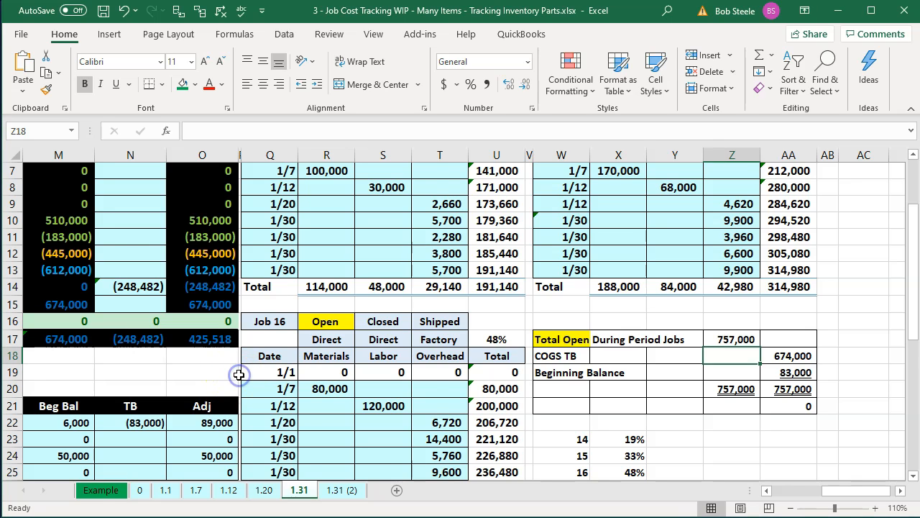
{"action": "scroll", "coordinate": [239, 374], "scroll_direction": "down", "scroll_amount": 1}
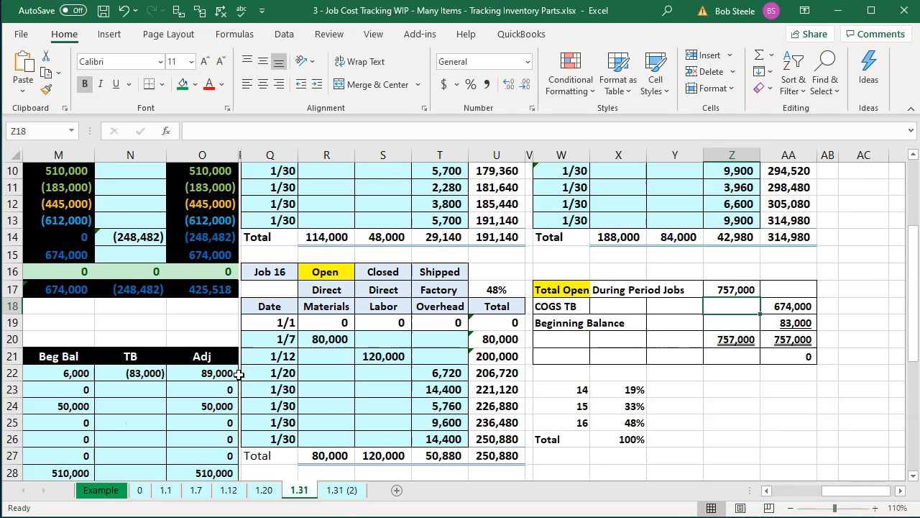
{"action": "left_click", "coordinate": [337, 492]}
{"action": "left_click", "coordinate": [315, 340]}
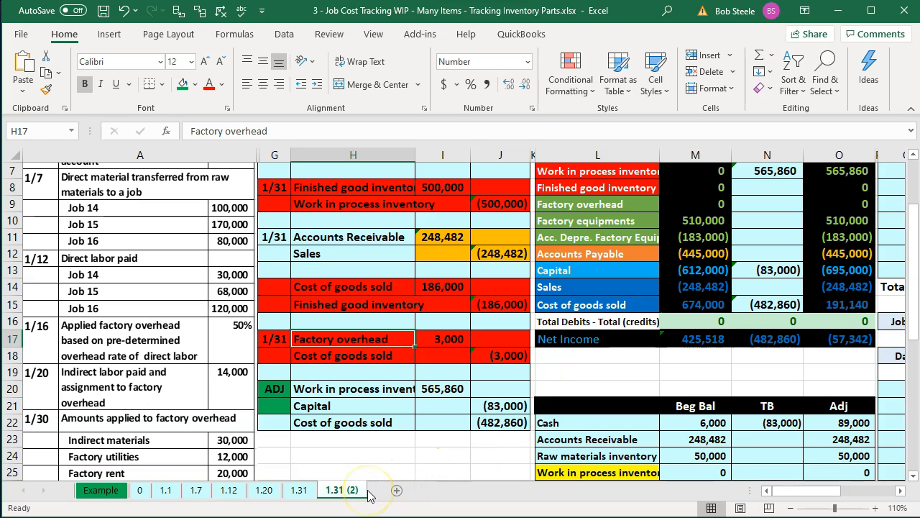
{"action": "left_click", "coordinate": [388, 389]}
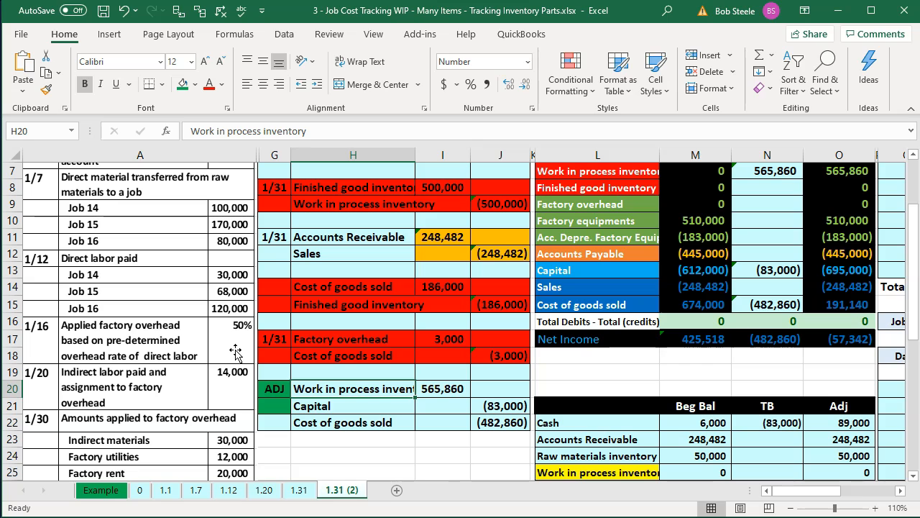
Step: Move from the adjusting entry to the trial balance and examine the work in process inventory row across to its ending balance
{"action": "key", "text": "Right"}
{"action": "key", "text": "Right"}
{"action": "key", "text": "Right"}
{"action": "key", "text": "Right"}
{"action": "key", "text": "Right"}
{"action": "key", "text": "Right"}
{"action": "key", "text": "Right"}
{"action": "key", "text": "Right"}
{"action": "key", "text": "Right"}
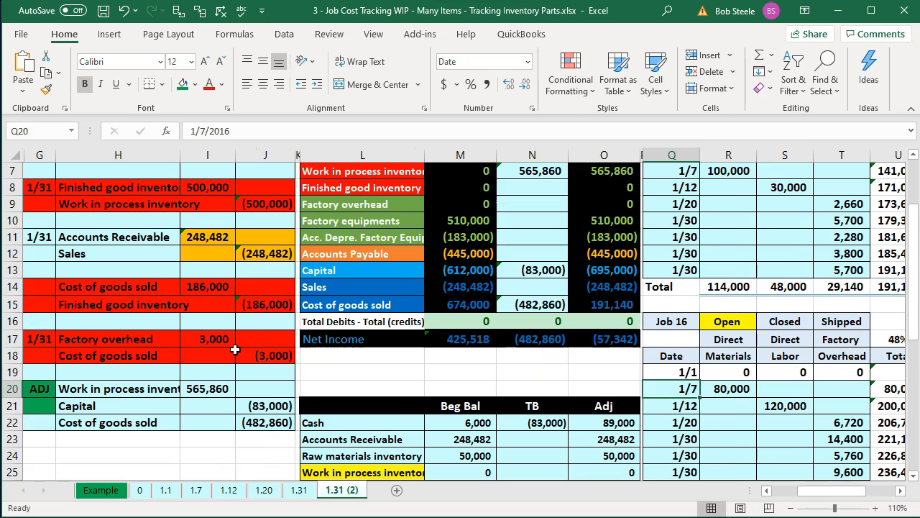
{"action": "scroll", "coordinate": [410, 324], "scroll_direction": "up", "scroll_amount": 2}
{"action": "left_click", "coordinate": [381, 275]}
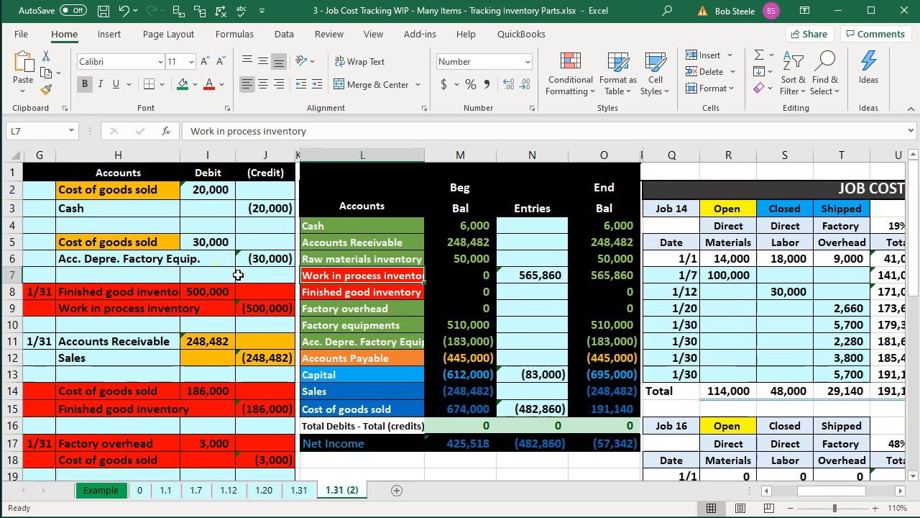
{"action": "key", "text": "Right"}
{"action": "key", "text": "Right"}
{"action": "key", "text": "Right"}
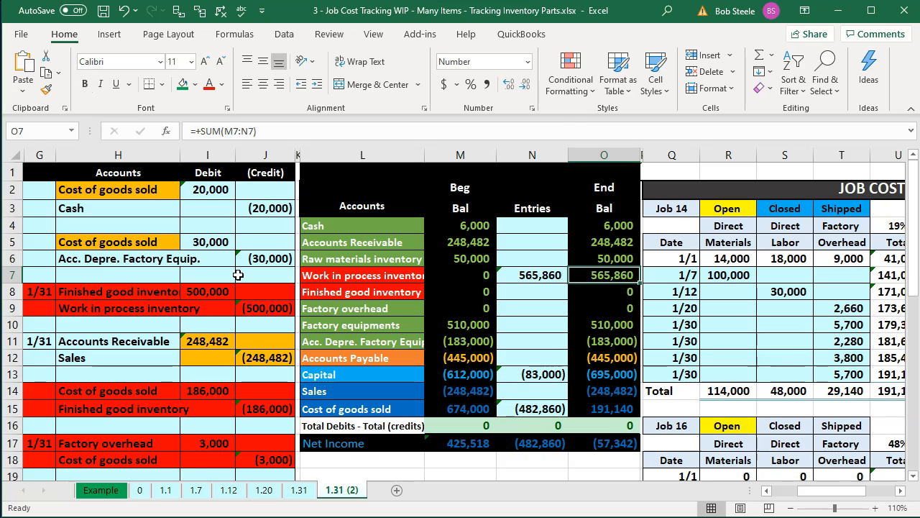
Step: Examine the ending balances down to cost of goods sold and select the sales and cost of goods sold balances in O14:O15
{"action": "key", "text": "Down"}
{"action": "key", "text": "Down"}
{"action": "key", "text": "Down"}
{"action": "key", "text": "Down"}
{"action": "key", "text": "Down"}
{"action": "key", "text": "Down"}
{"action": "key", "text": "Down"}
{"action": "key", "text": "Down"}
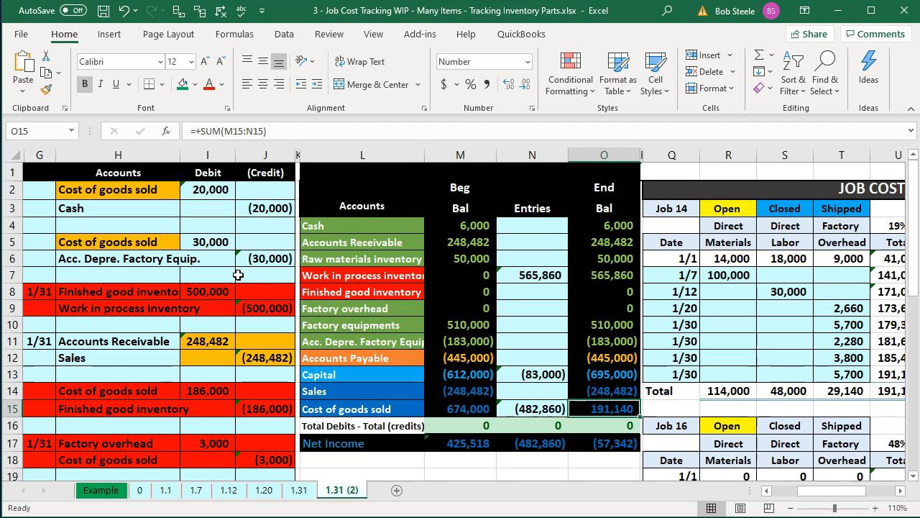
{"action": "left_click", "coordinate": [603, 394]}
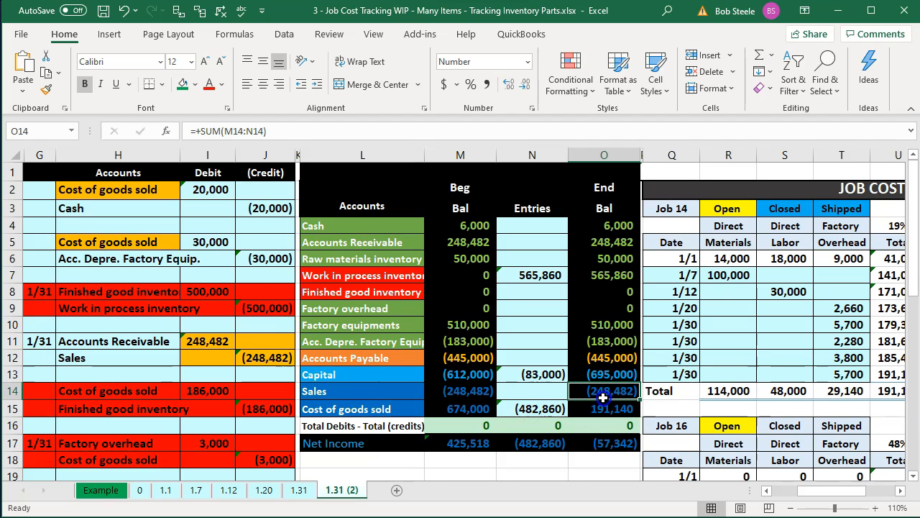
{"action": "left_click_drag", "start_coordinate": [603, 398], "coordinate": [603, 407]}
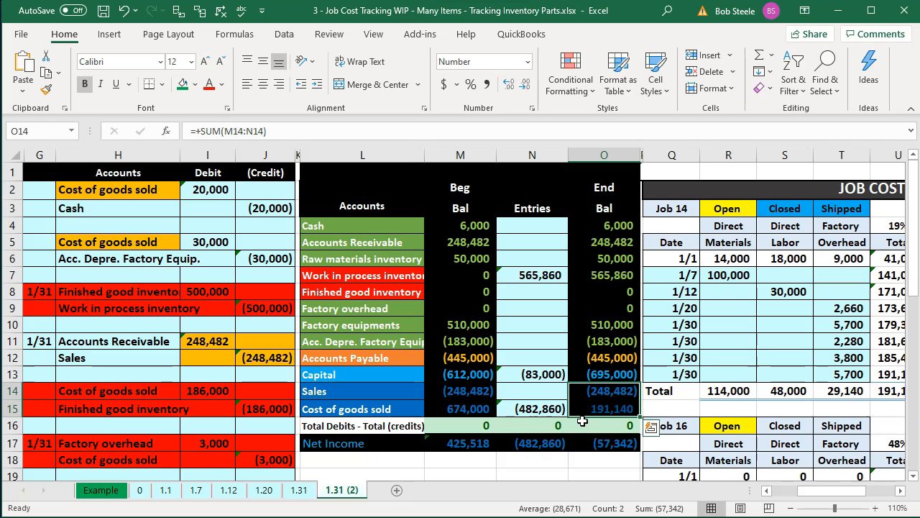
Step: Compare the work in process inventory ending balance in O7 with the job cost records beside the trial balance
{"action": "left_click", "coordinate": [582, 274]}
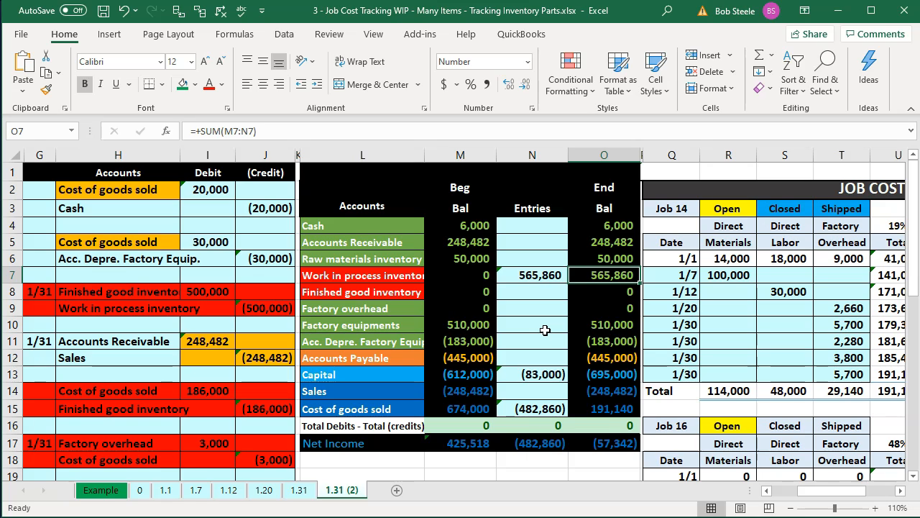
{"action": "key", "text": "Right"}
{"action": "key", "text": "Right"}
{"action": "key", "text": "Right"}
{"action": "key", "text": "Right"}
{"action": "key", "text": "Right"}
{"action": "key", "text": "Right"}
{"action": "key", "text": "Right"}
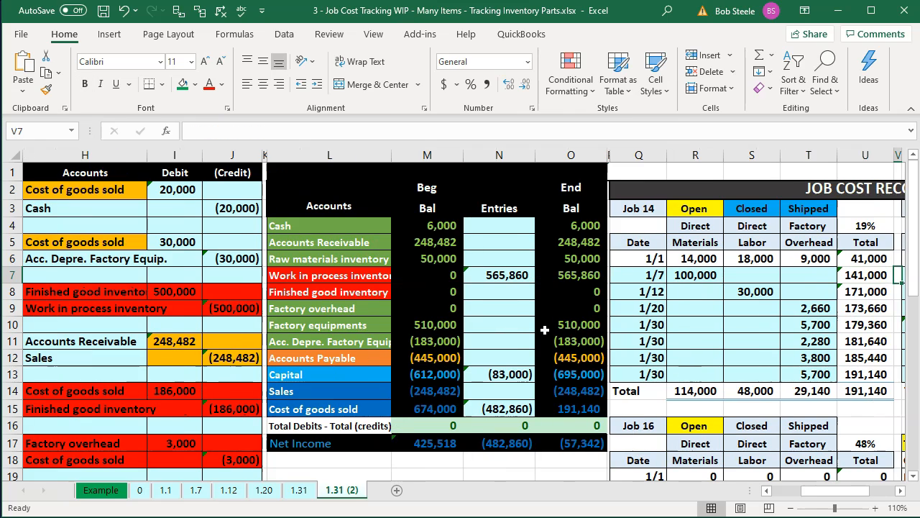
{"action": "key", "text": "Right"}
Step: Recheck the ending balances of sales, cost of goods sold and work in process inventory in the trial balance
{"action": "left_click", "coordinate": [444, 395]}
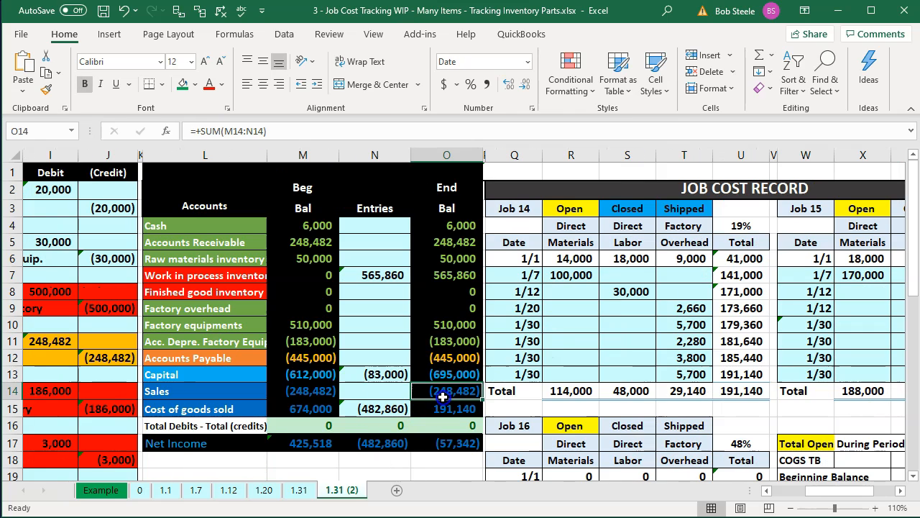
{"action": "left_click", "coordinate": [444, 409]}
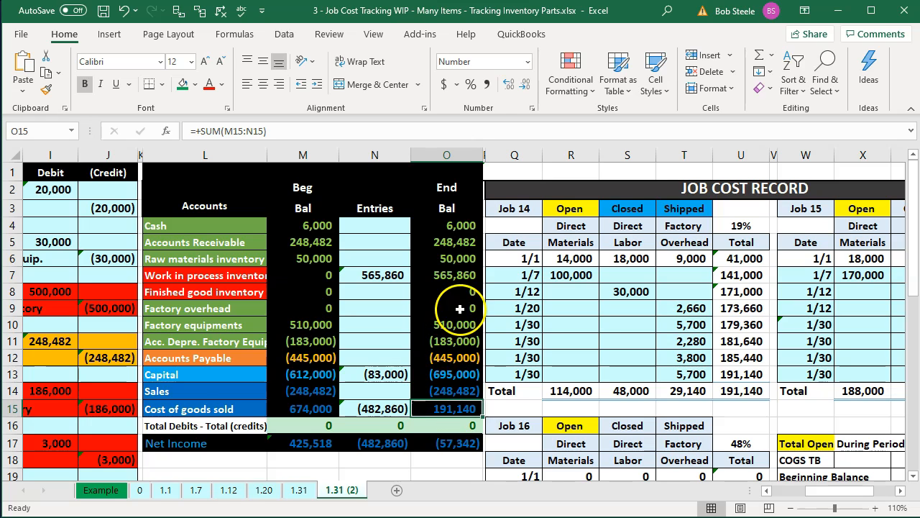
{"action": "left_click", "coordinate": [462, 281]}
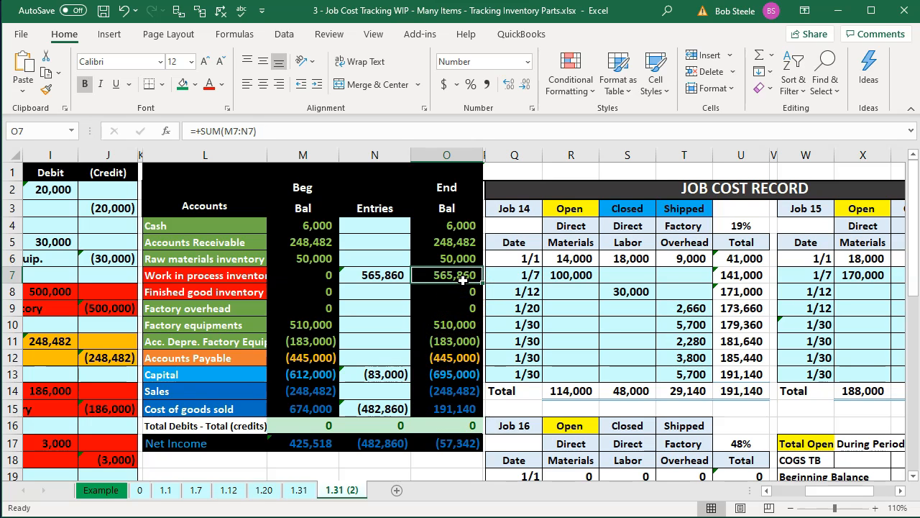